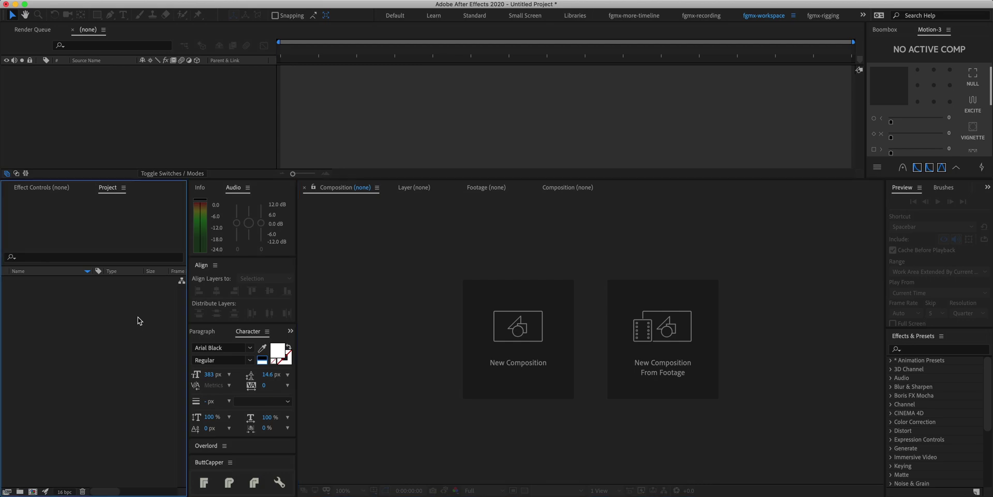
Create a composition named Hallway Source with a size of 1920 × 400 px at 60 frames per second.
key(super+n)
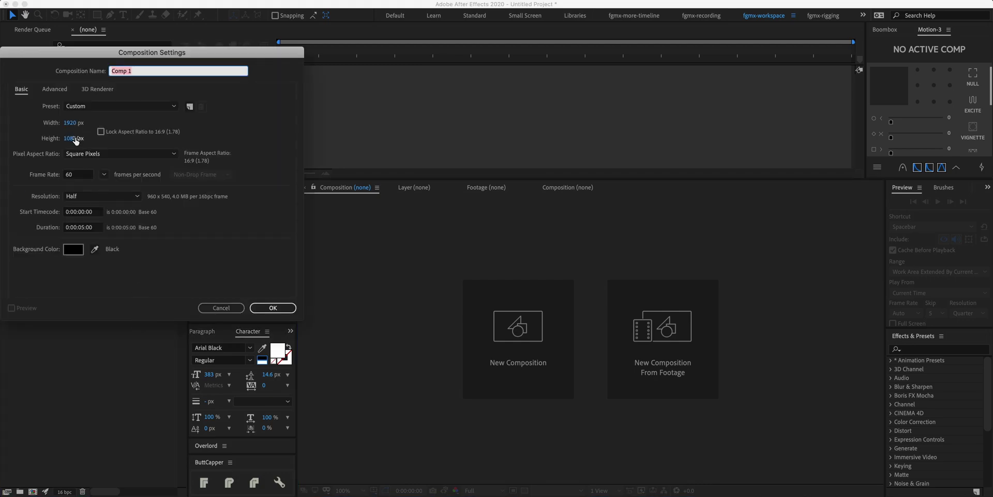
click(73, 138)
text(2)
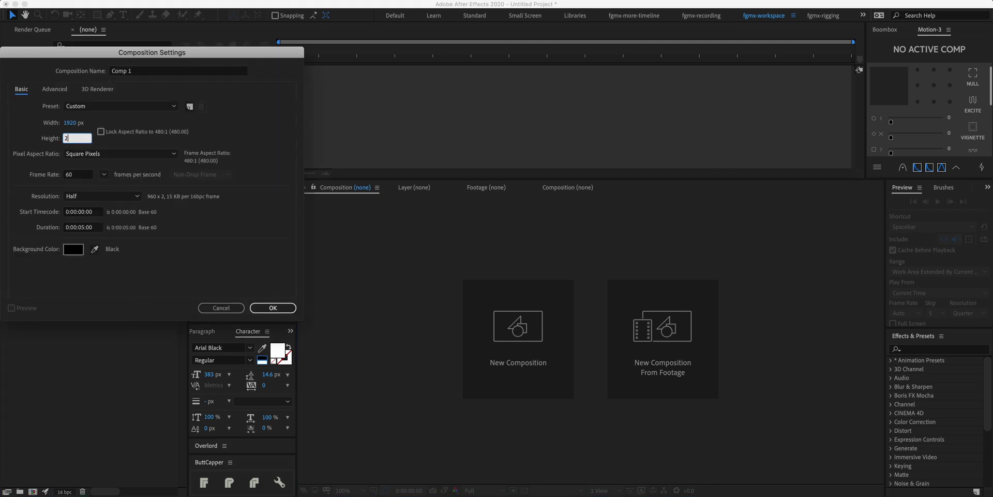
text(00)
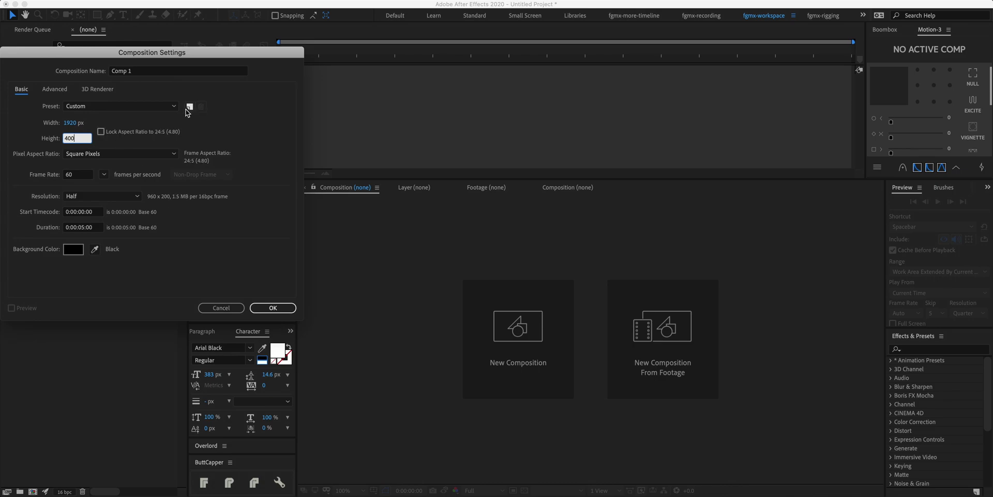
double_click(137, 74)
triple_click(137, 73)
text(Hallway Source)
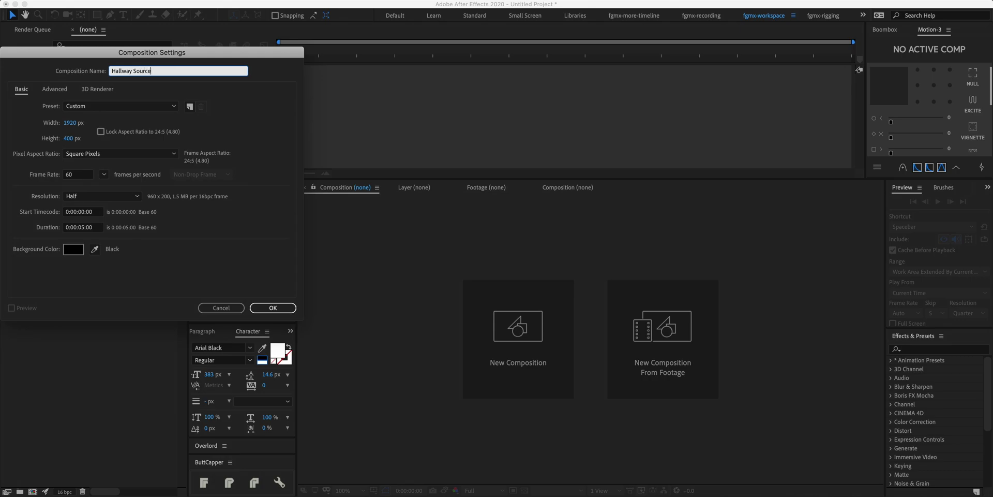
key(Return)
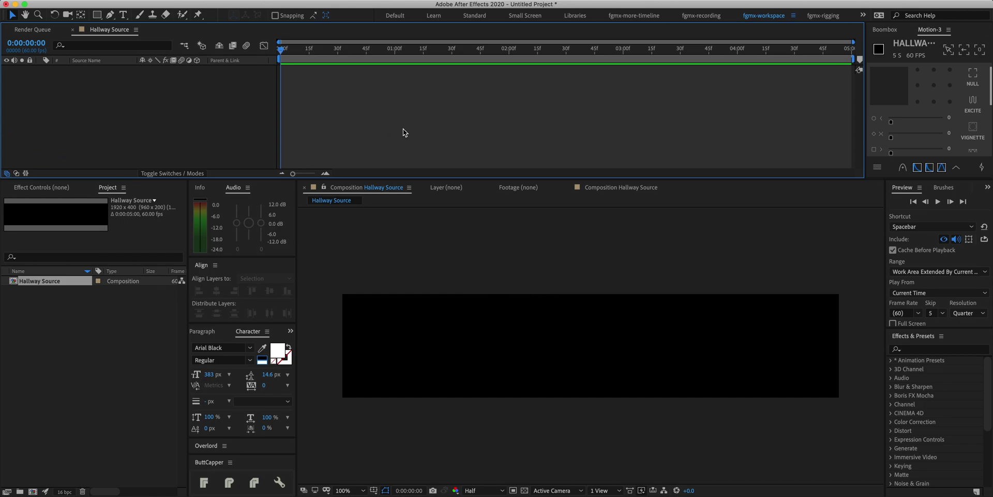
Add a white (FFFFFF) solid, 960 × 400 px, to the Hallway Source composition.
key(super+y)
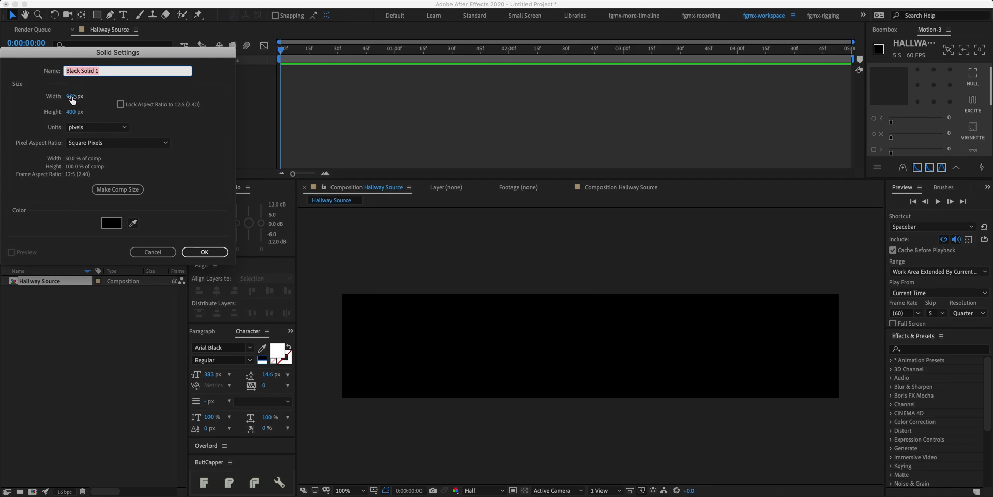
click(111, 222)
drag(15, 86, 4, 53)
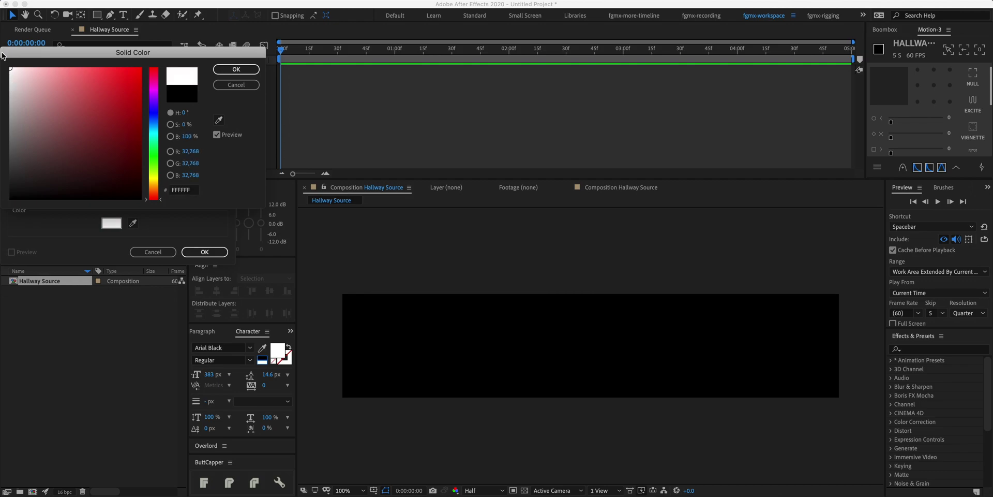
key(Return)
key(Return)
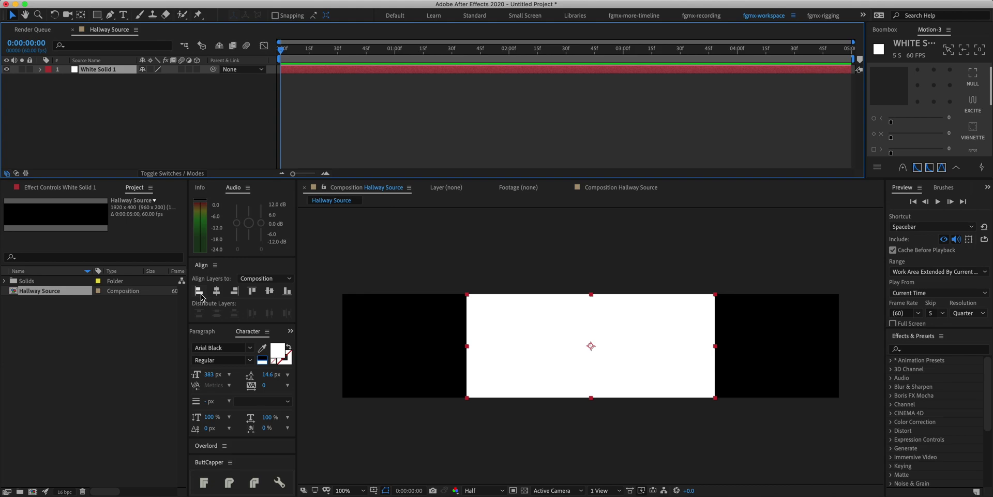
Align the white solid to the composition's left edge and a duplicate of it to the right edge.
click(198, 291)
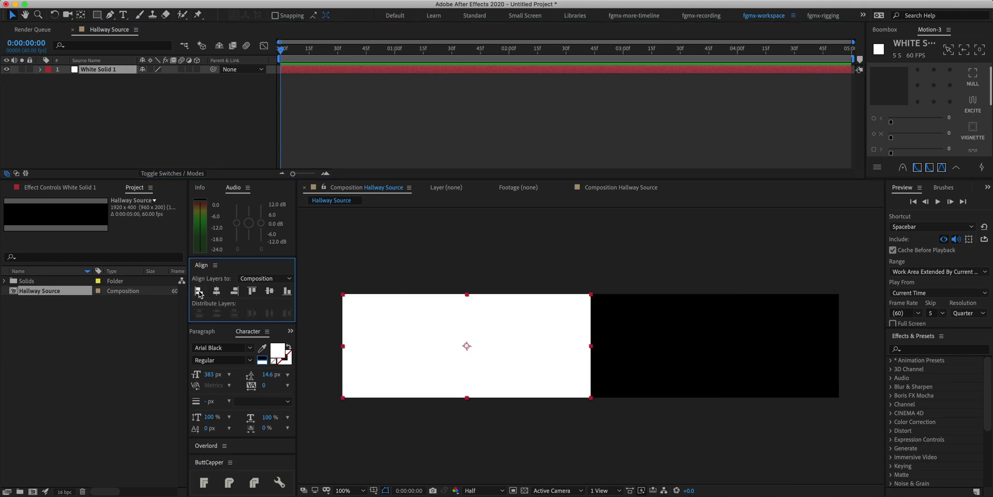
key(super+d)
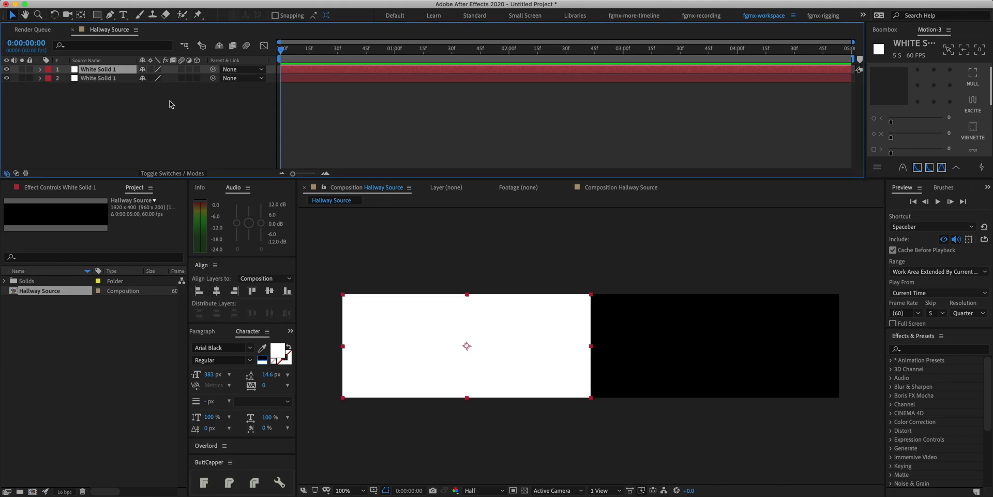
click(234, 291)
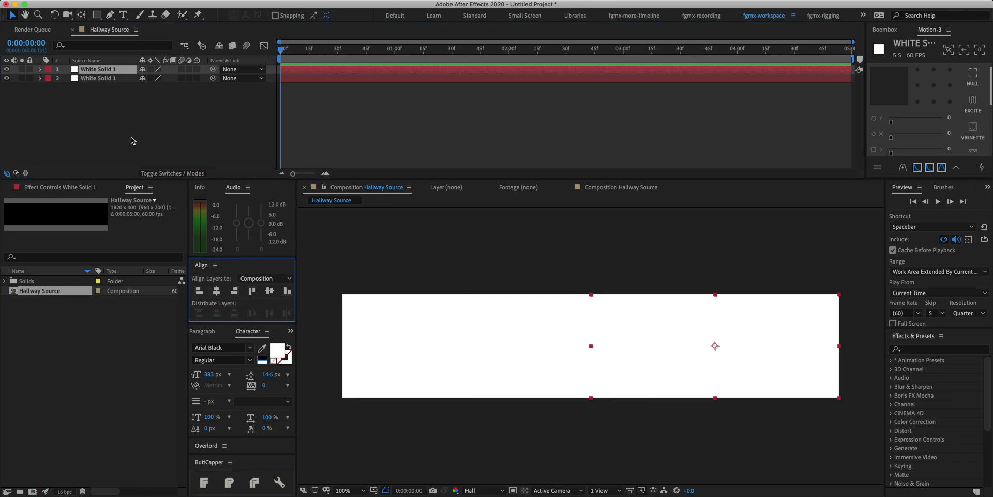
Change the colour of the solid on the composition's right half to black (000000) as a new solid.
key(super+shift+y)
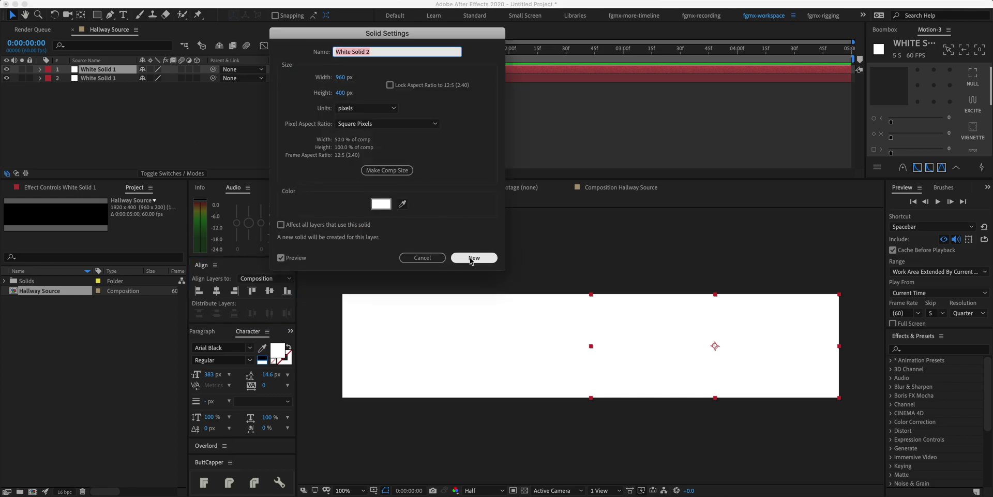
click(382, 204)
drag(67, 142, 2, 226)
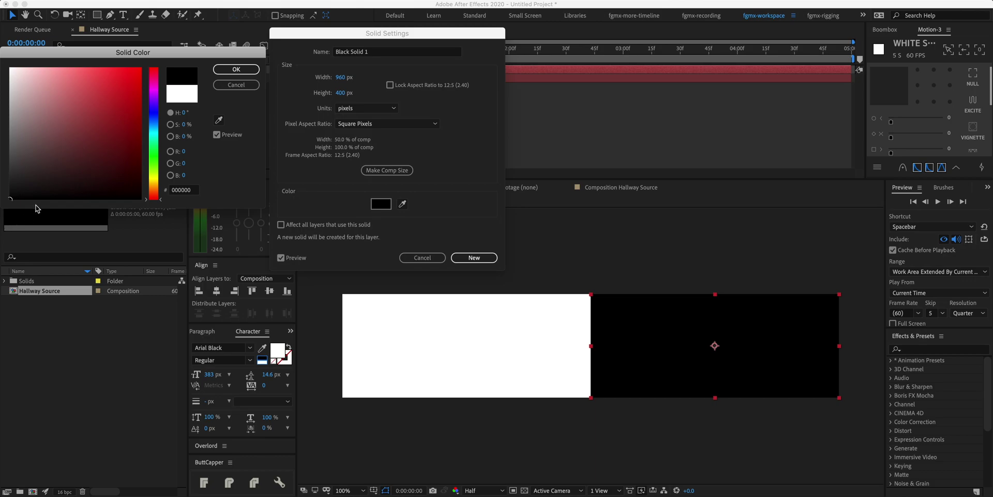
key(Return)
key(Return)
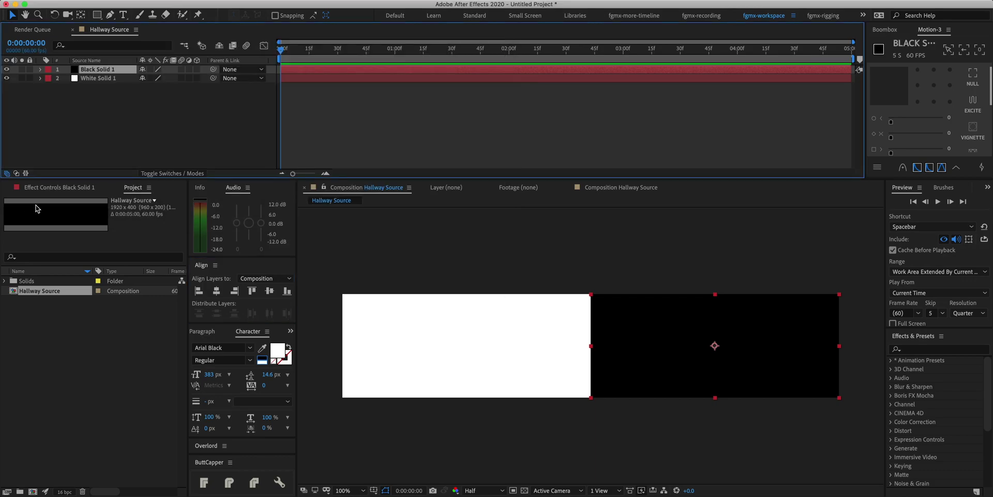
click(343, 97)
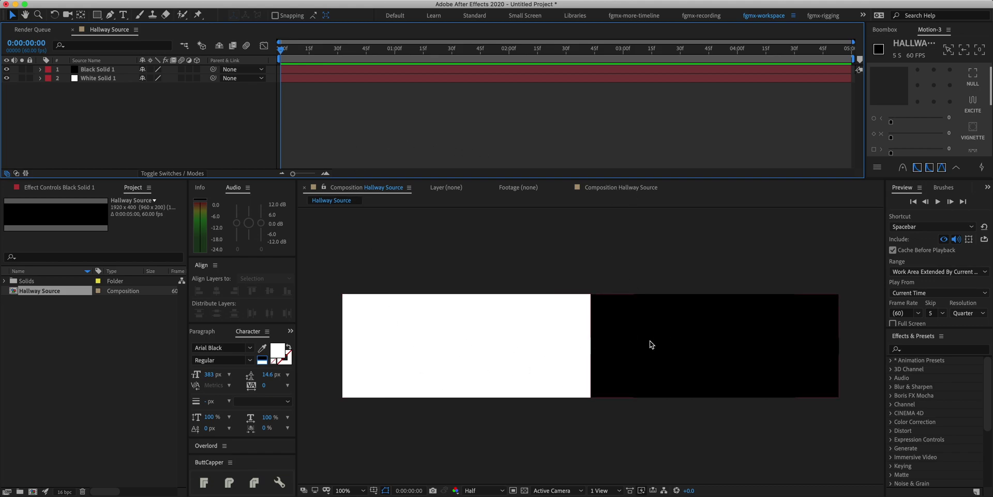
Add a white Arial Black text layer reading TEXT to the composition.
key(super+t)
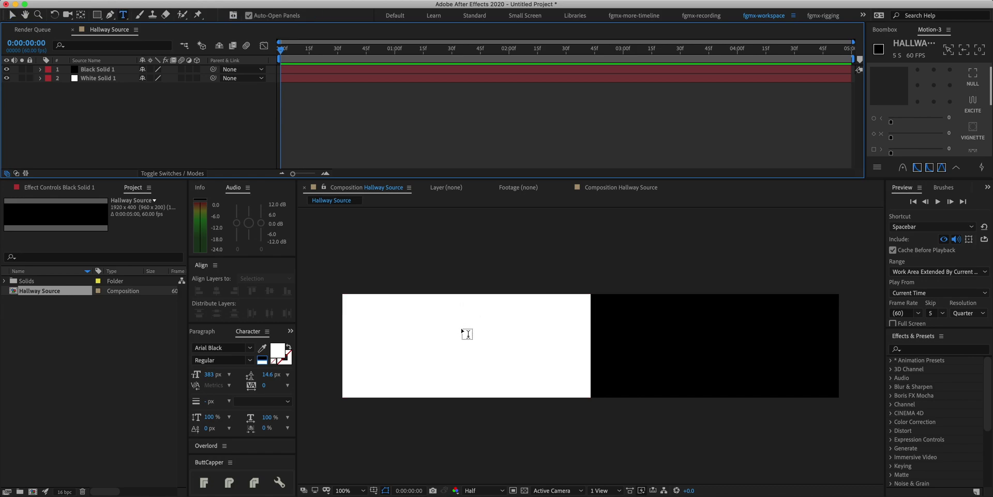
key(comma)
click(443, 331)
text(TEXT)
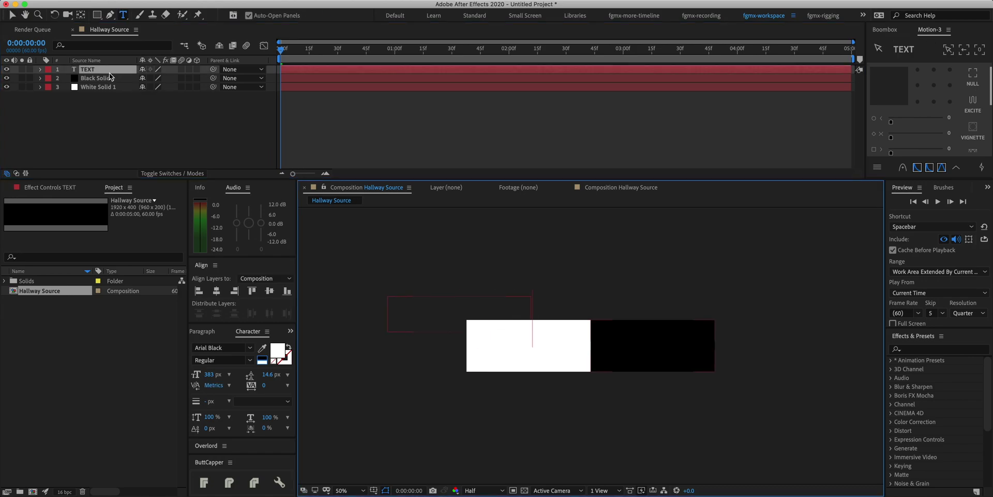
key(Escape)
key(v)
Move the text layer onto the black half with its anchor point centred and scale it to 53%.
drag(431, 319, 614, 349)
click(934, 85)
key(s)
drag(158, 77, 131, 80)
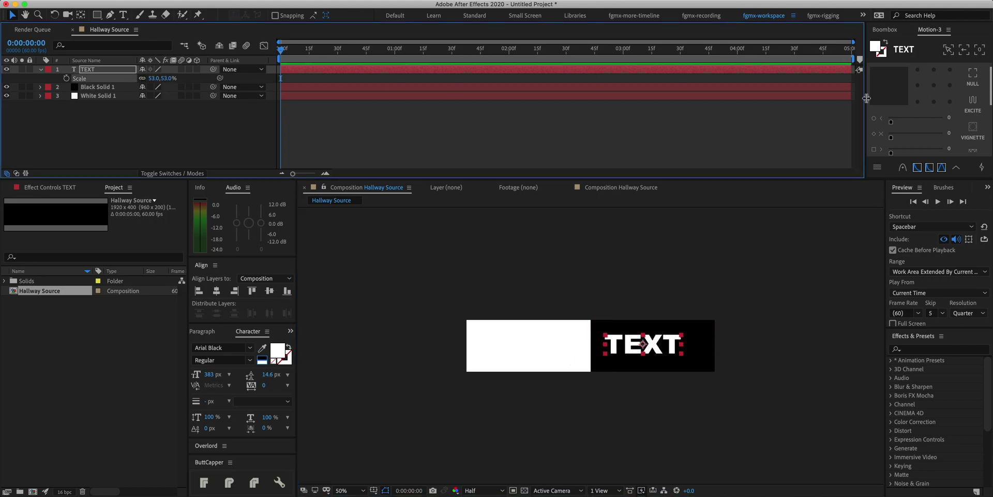
Centre the text within the black half, vertically aligned to the composition, and set its scale to 63%.
click(269, 291)
key(shift+Right)
key(shift+Right)
key(shift+Right)
key(shift+Right)
key(shift+Right)
key(shift+Right)
key(shift+Right)
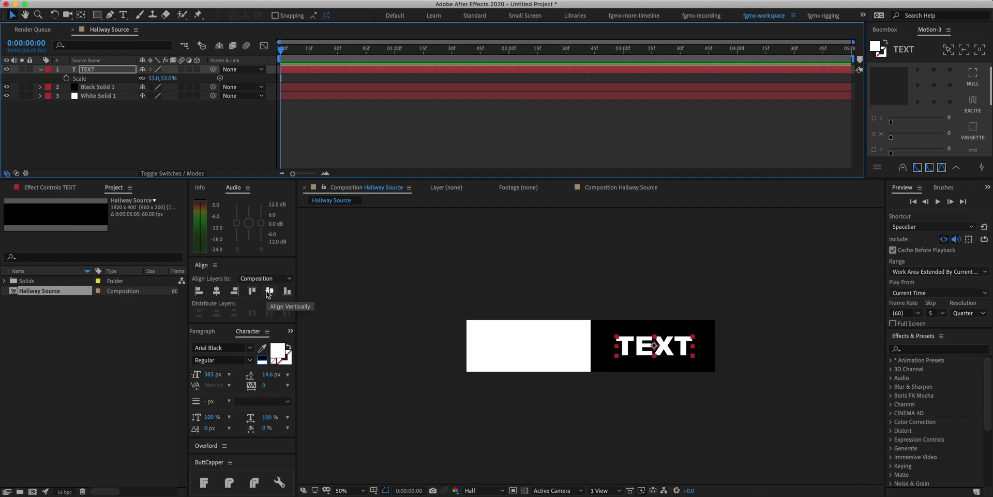
key(slash)
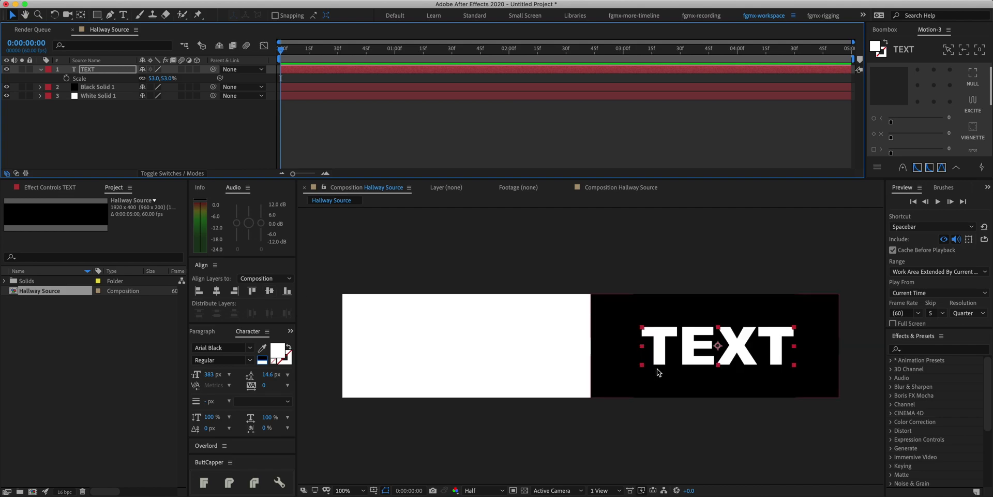
drag(152, 78, 154, 77)
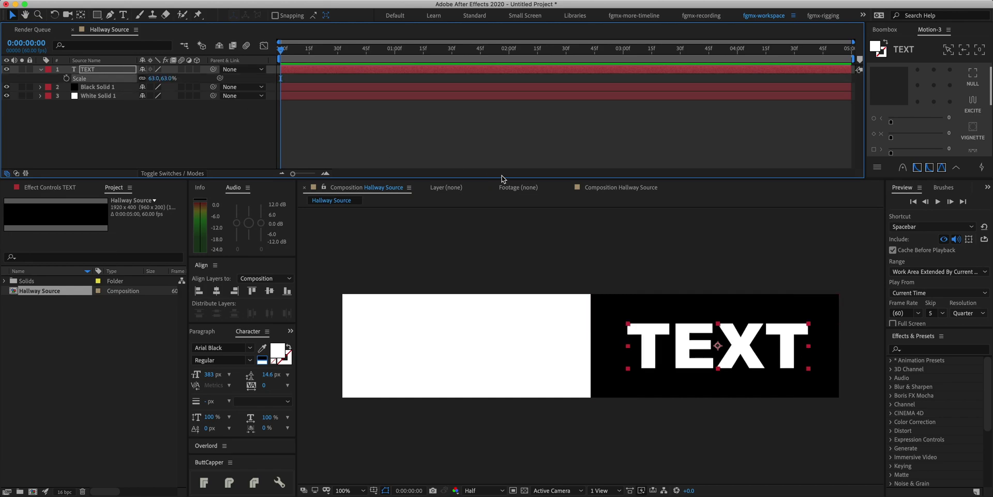
Duplicate the text layer onto the white half and change the copy's fill to black.
key(super+d)
drag(688, 359, 431, 356)
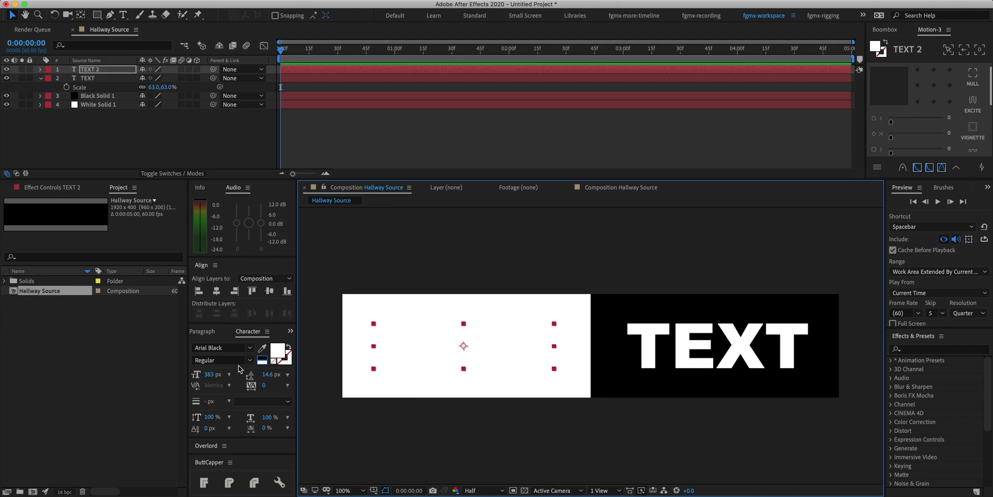
click(263, 357)
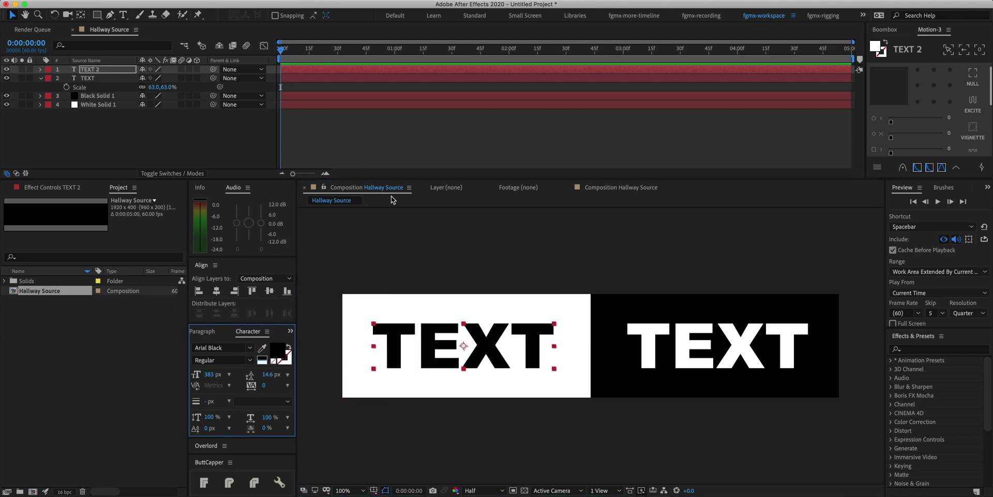
click(400, 148)
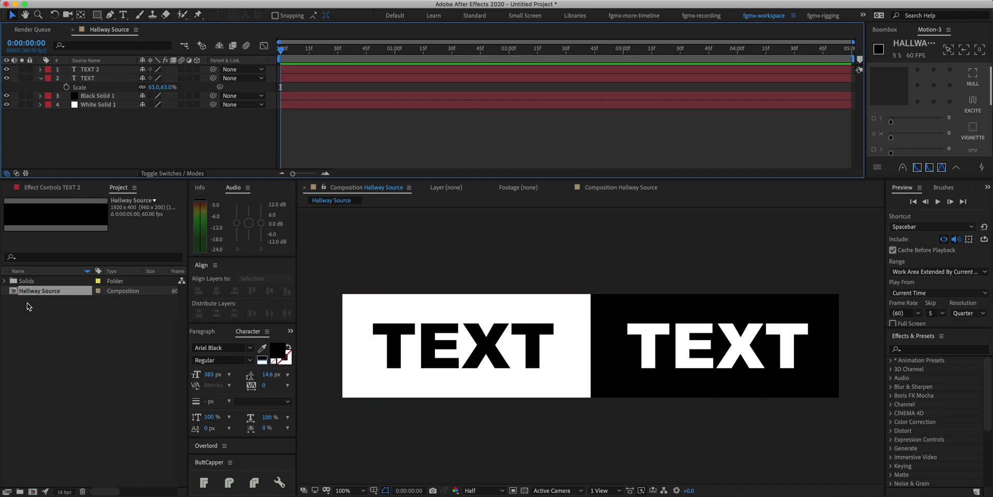
Create a second composition named Hallway with a size of 1920 × 1080 px.
key(super+n)
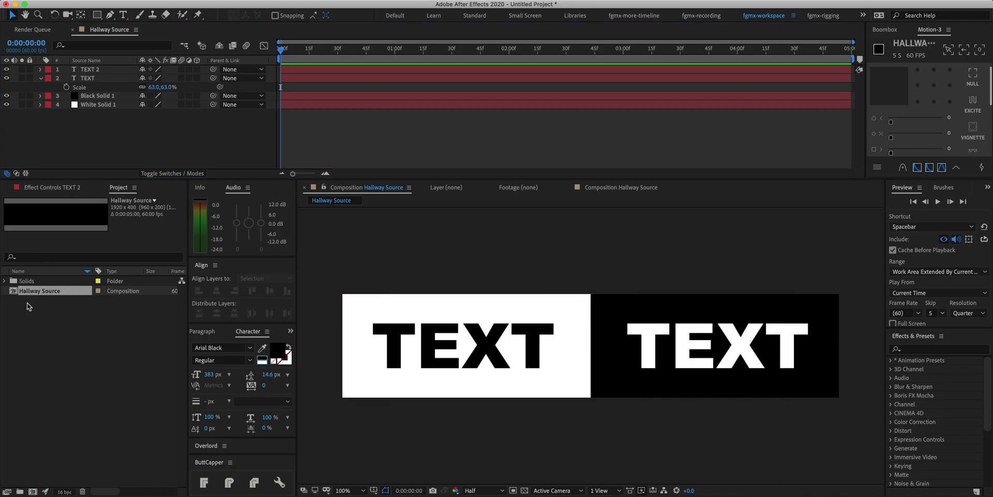
text(Hallway)
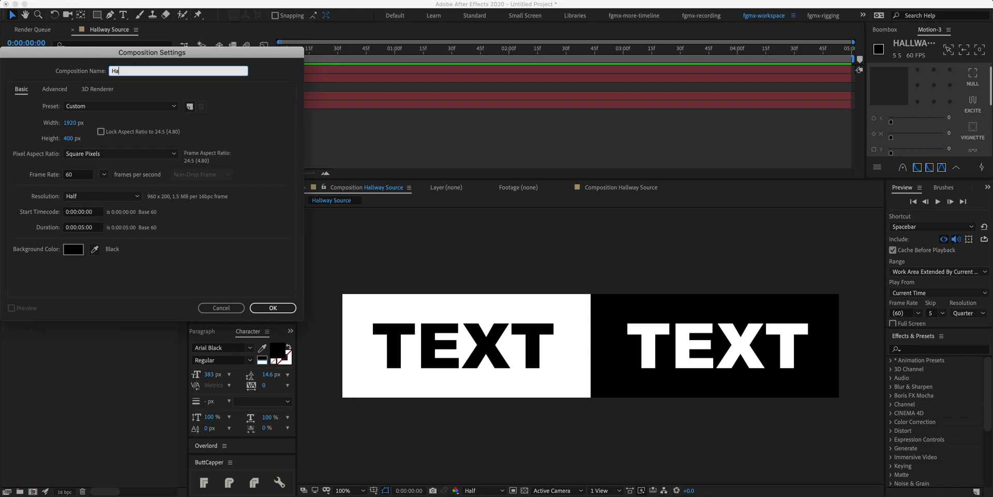
click(67, 138)
text(1080)
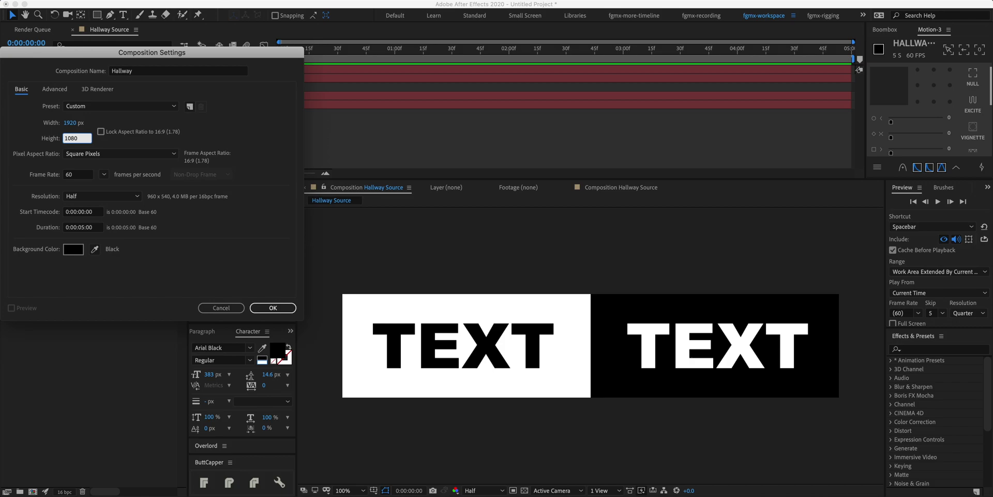
key(Return)
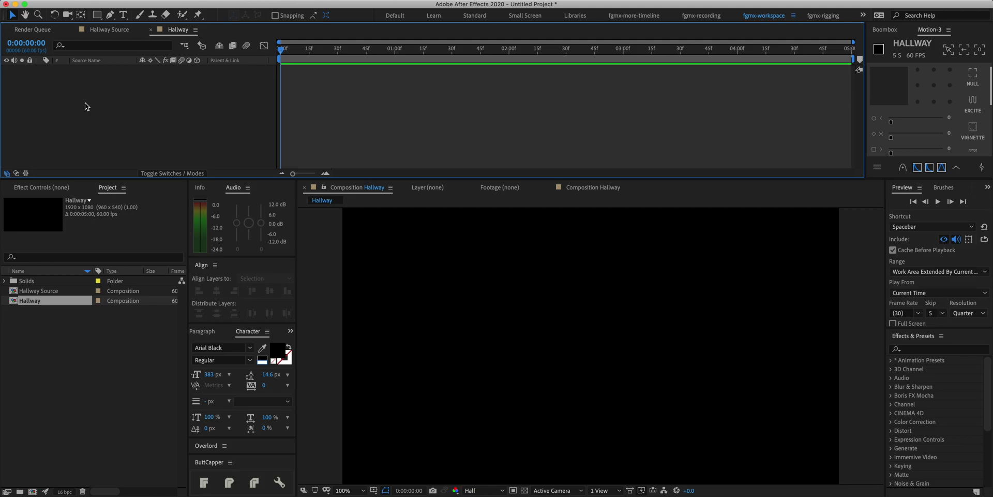
Add a black solid at full composition size to Hallway and rename its layer BG.
key(super+y)
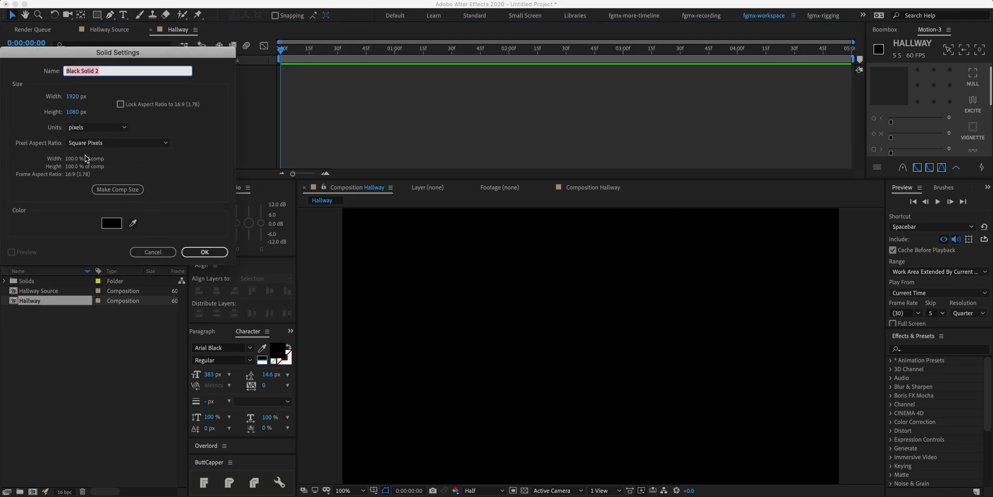
click(106, 189)
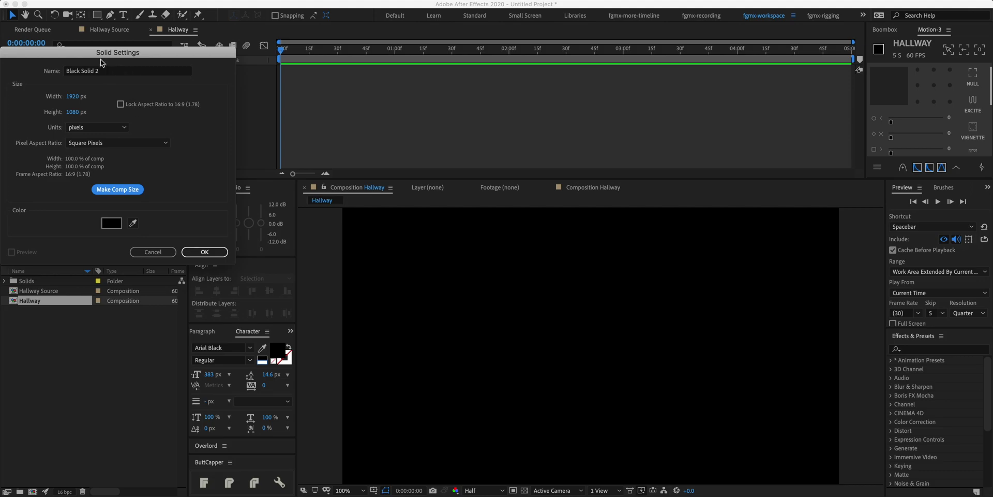
click(203, 251)
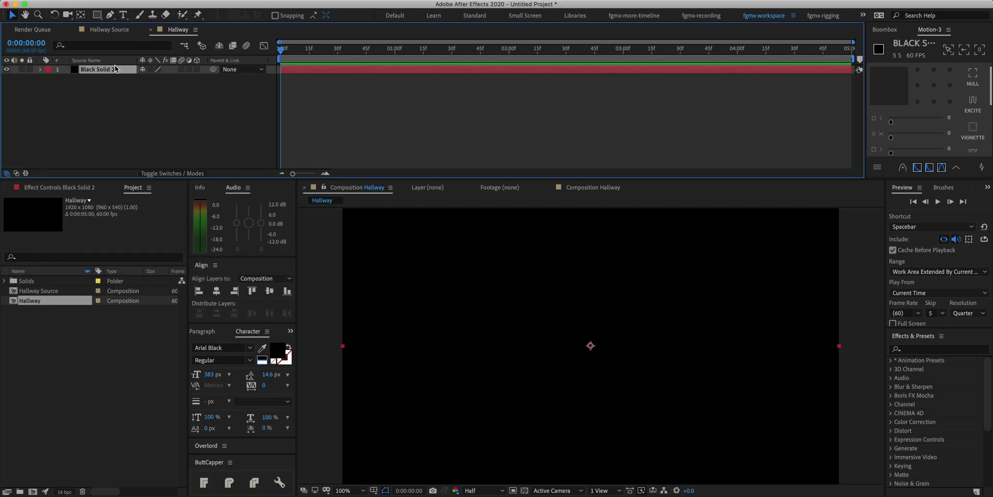
key(Return)
text(BG)
key(Return)
click(188, 127)
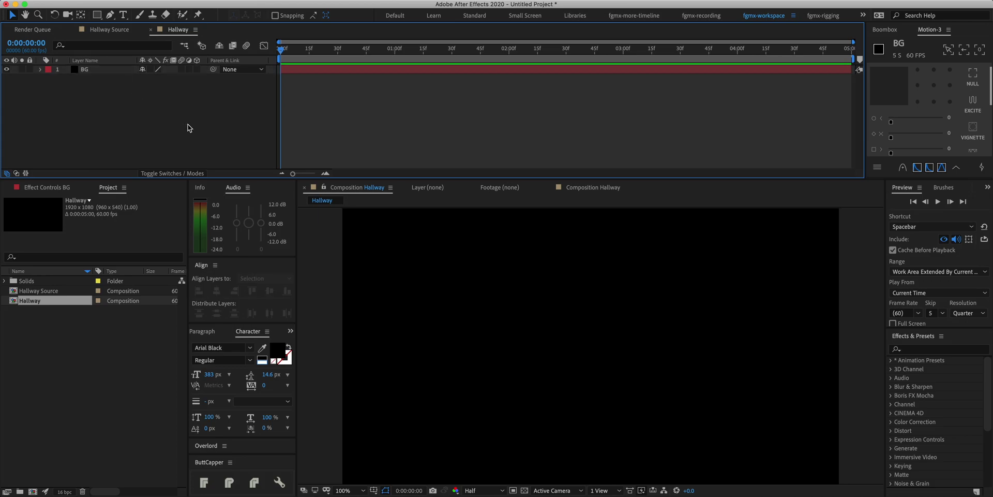
Add the Hallway Source composition above BG in Hallway and apply the Motion Tile effect to it.
drag(39, 290, 106, 89)
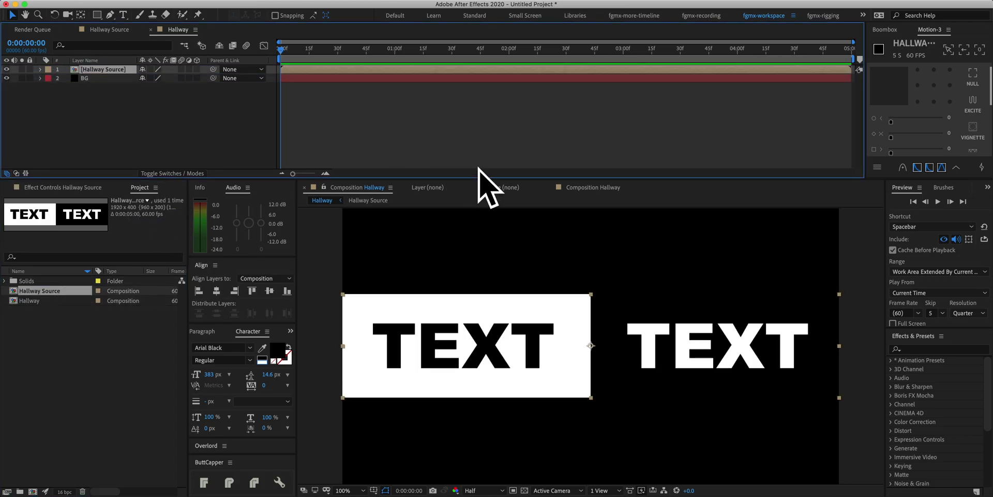
click(117, 74)
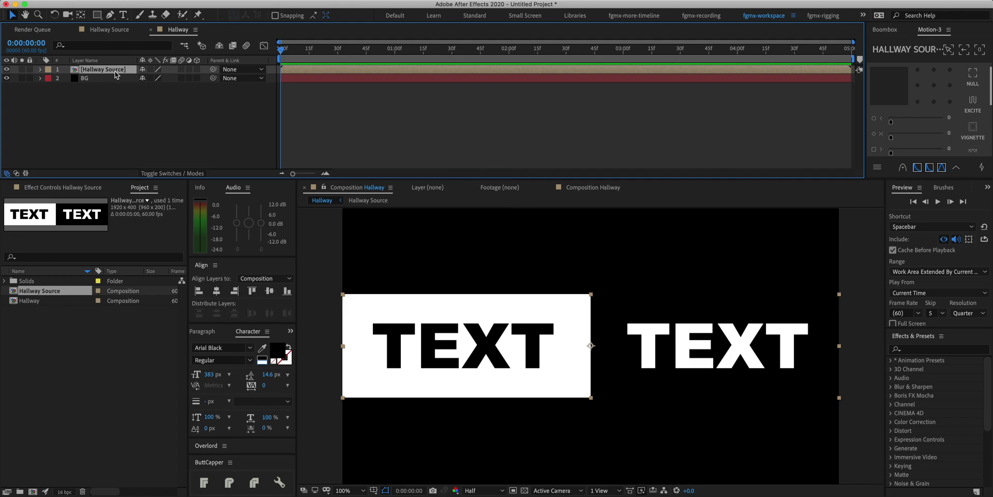
click(923, 350)
text(motion tile)
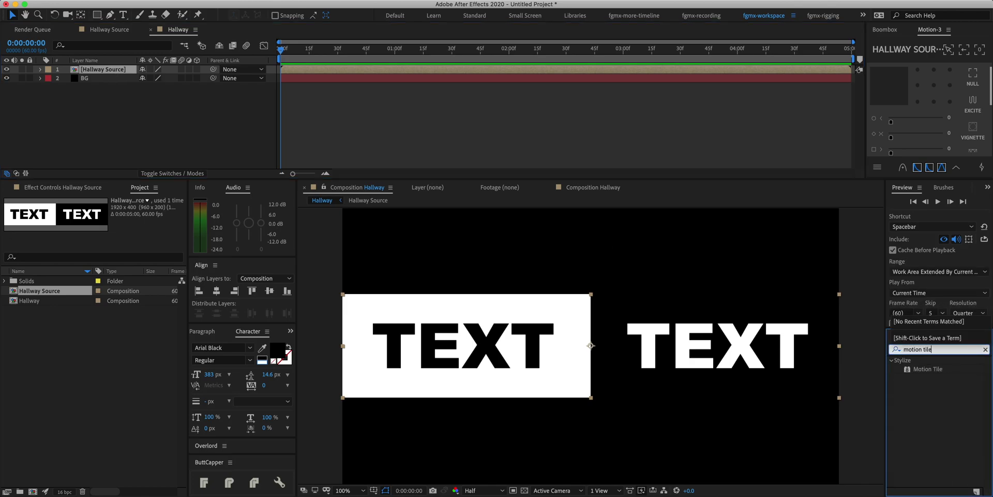
drag(975, 369, 502, 340)
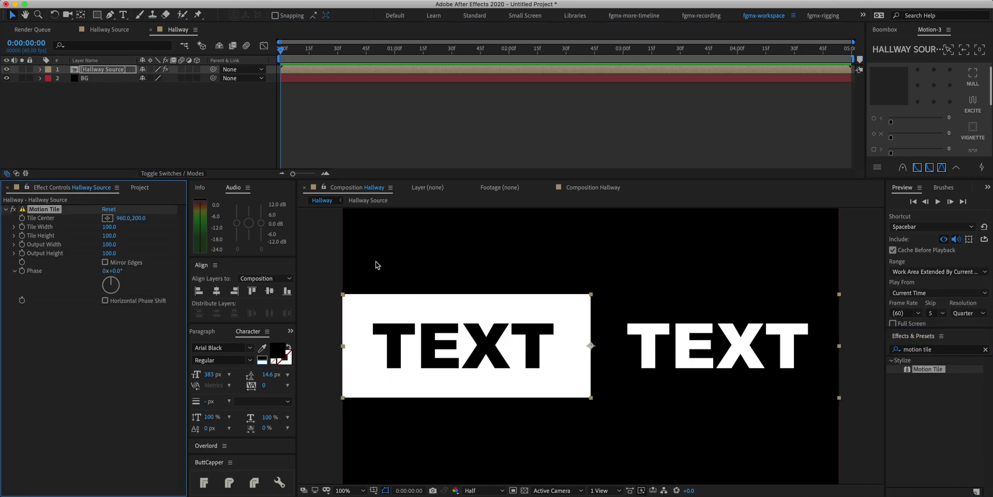
Set the Motion Tile output width of the Hallway Source layer to 500.
click(108, 245)
text(500)
key(Return)
click(165, 99)
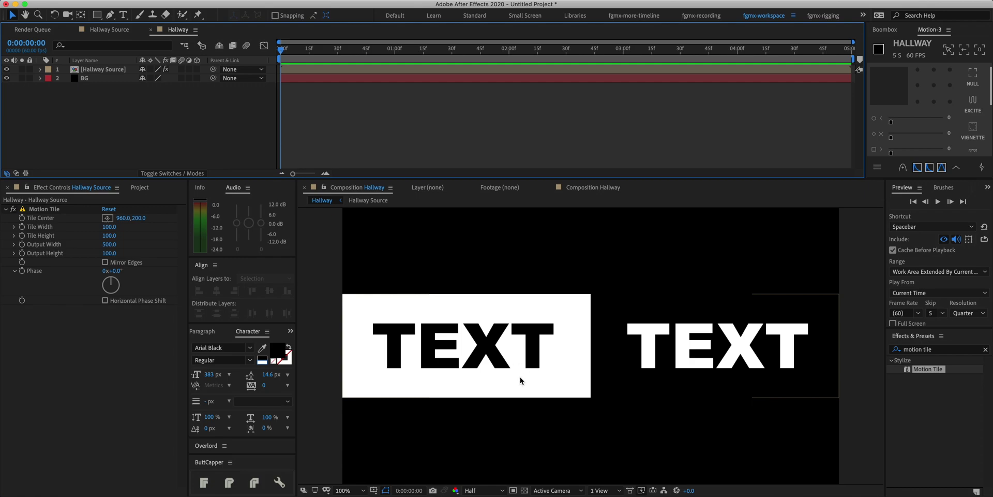
Rename the Hallway Source layer as Left.
click(104, 70)
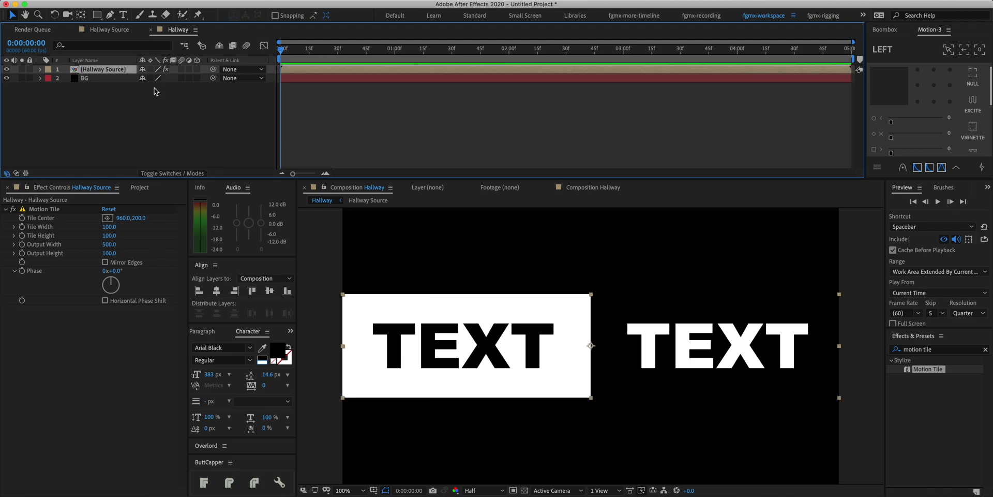
click(98, 70)
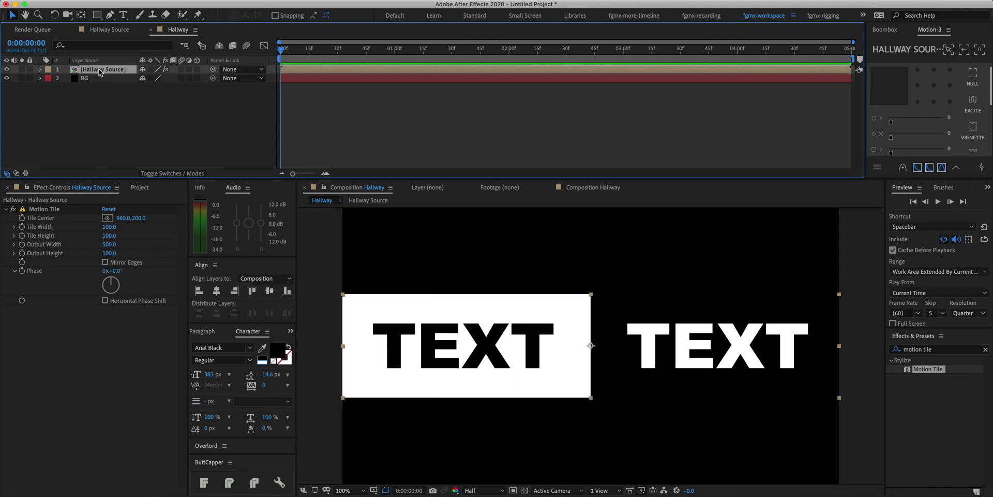
key(Return)
text(Left)
key(Return)
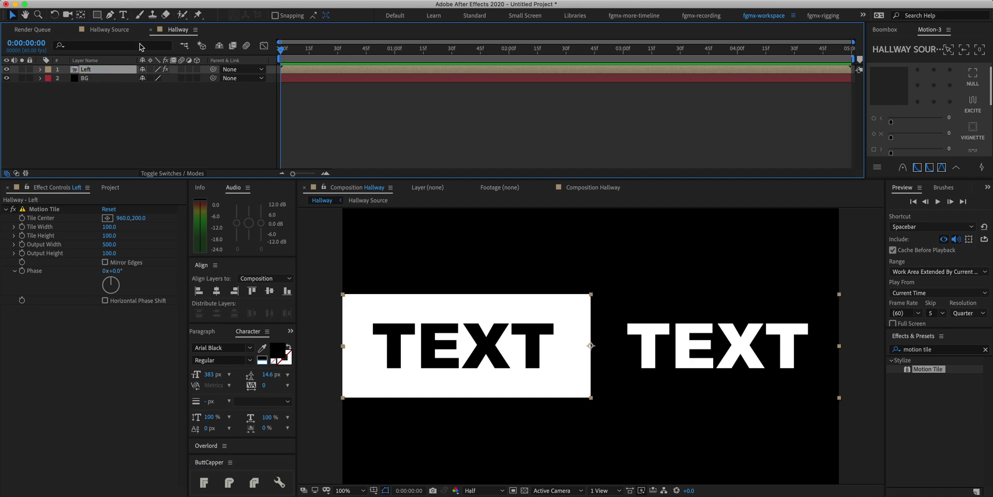
Make the Left layer 3D and set its position to X 0 and Z 200, keeping Y at 540.
click(197, 69)
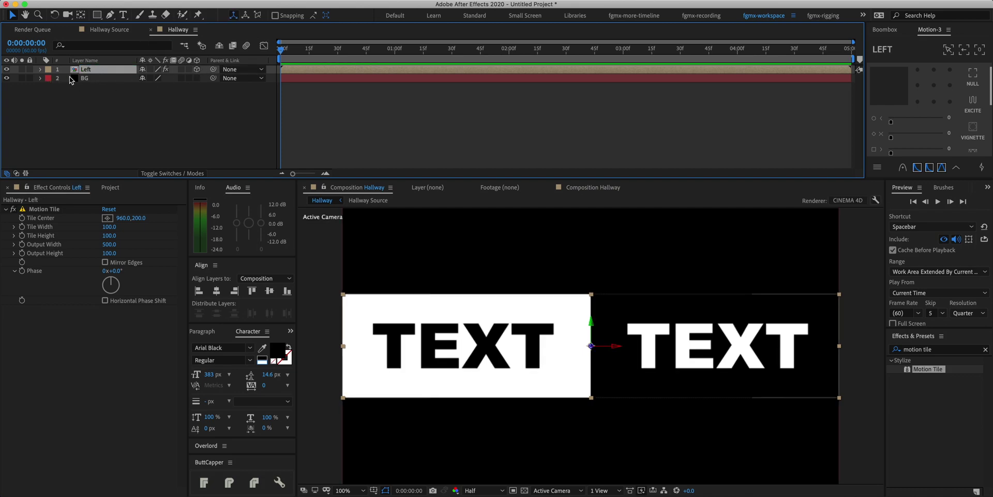
key(p)
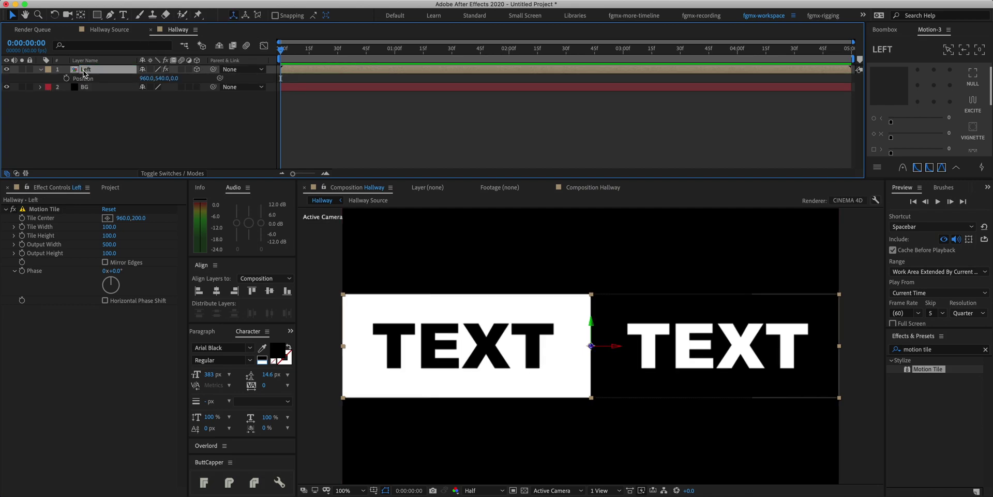
click(147, 78)
text(0)
key(Tab)
key(Tab)
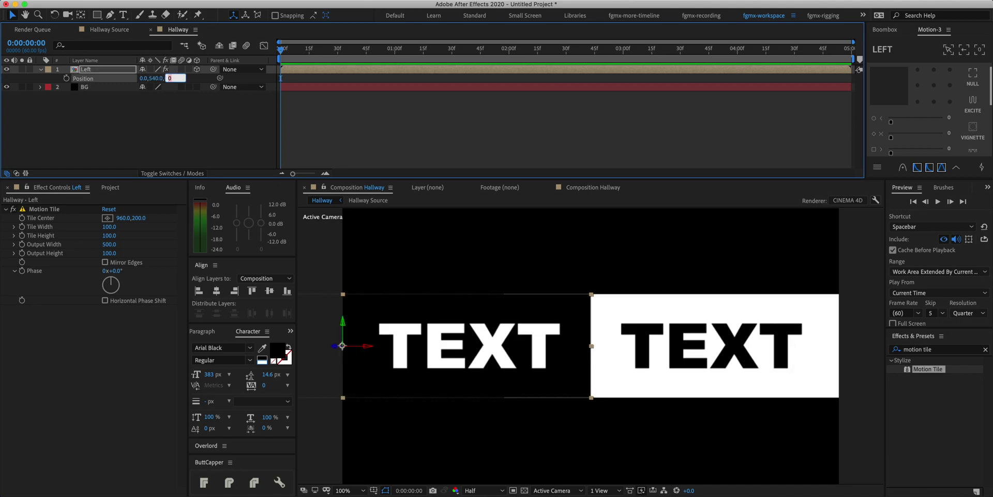
text(200)
key(Return)
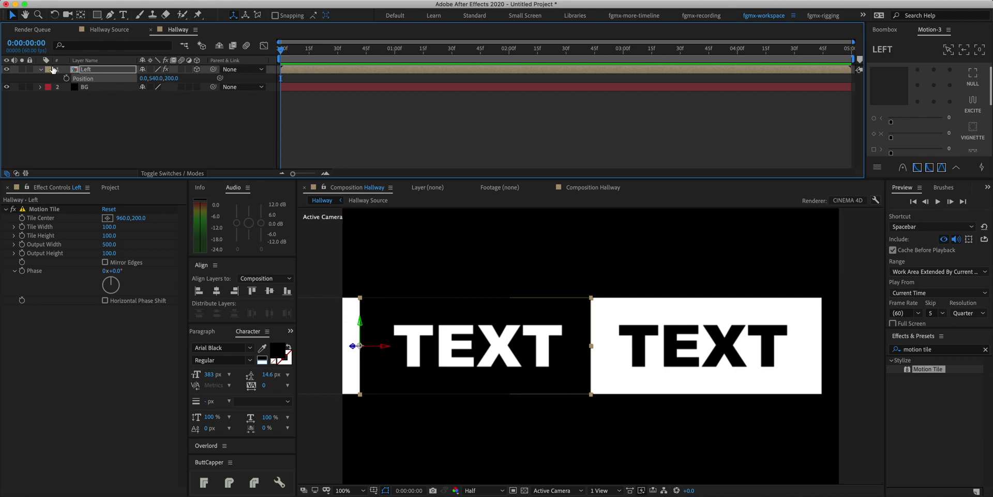
Duplicate the Left layer and rename the copy as Right.
click(115, 75)
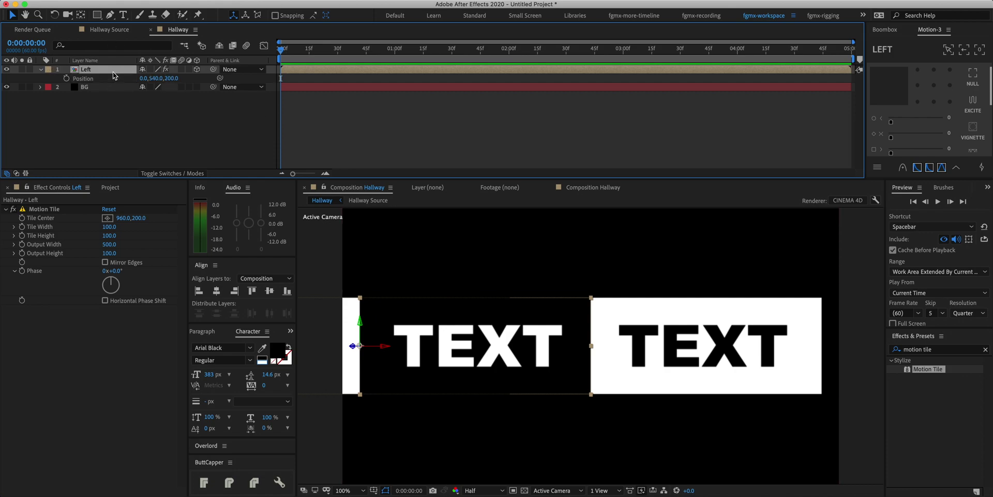
key(super+d)
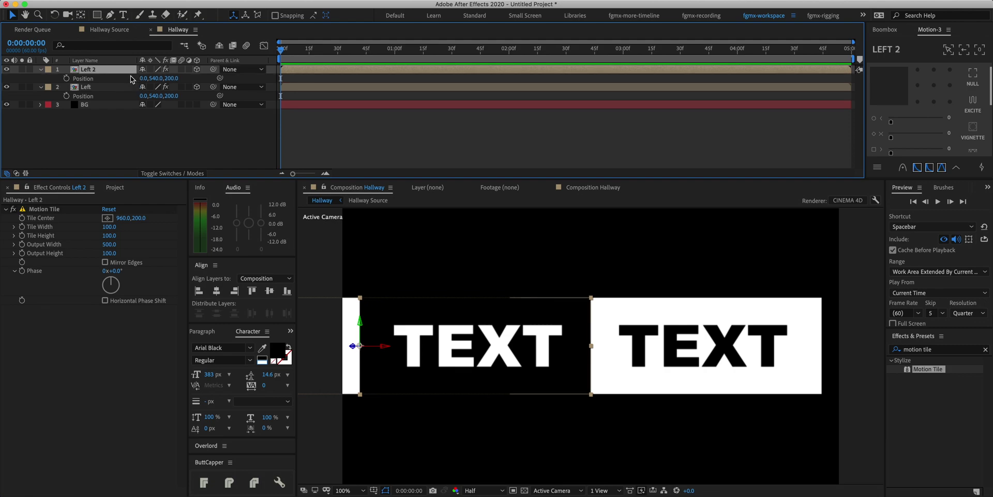
key(Return)
text(Right)
key(Return)
Set the Right layer's position to X 960 and Z -200, keeping Y at 540.
click(143, 78)
text(96)
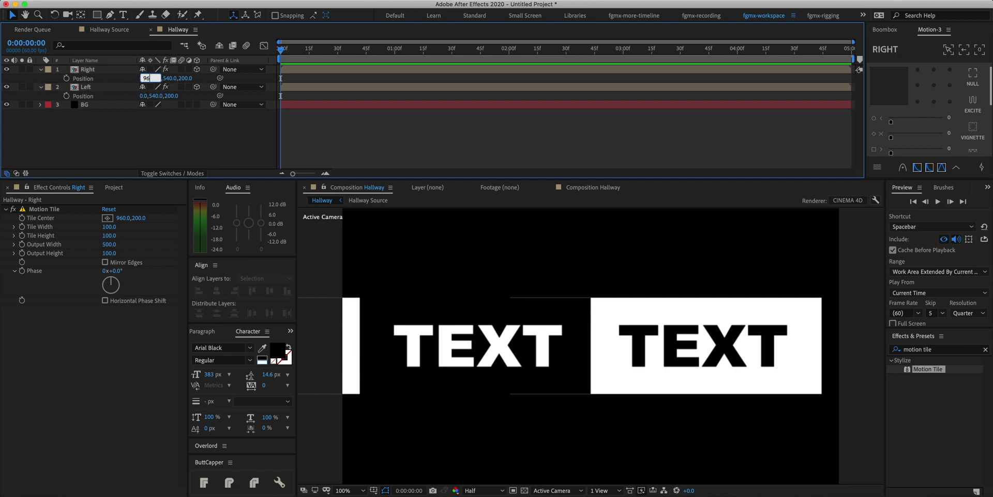
text(0)
key(Tab)
key(Tab)
key(BackSpace)
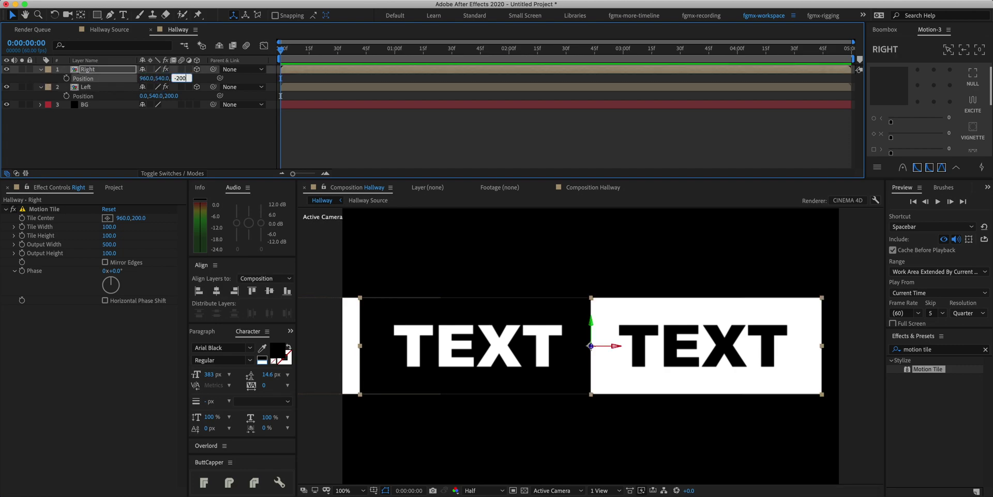
key(Return)
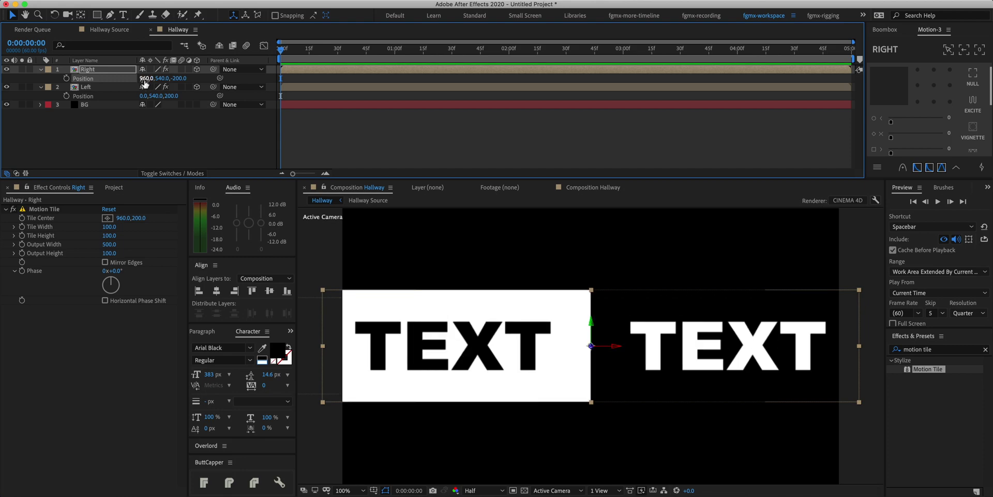
Set the Right layer's Y rotation to -180°.
key(r)
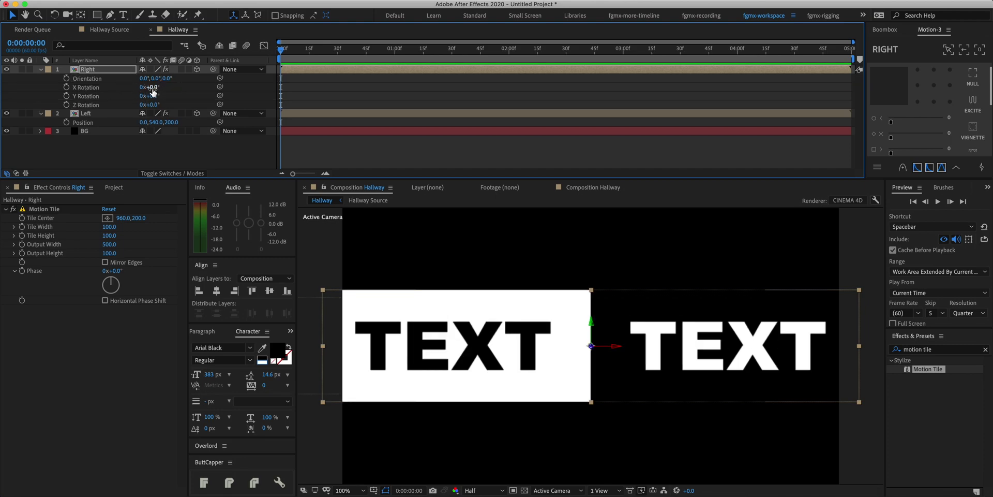
click(153, 97)
key(Return)
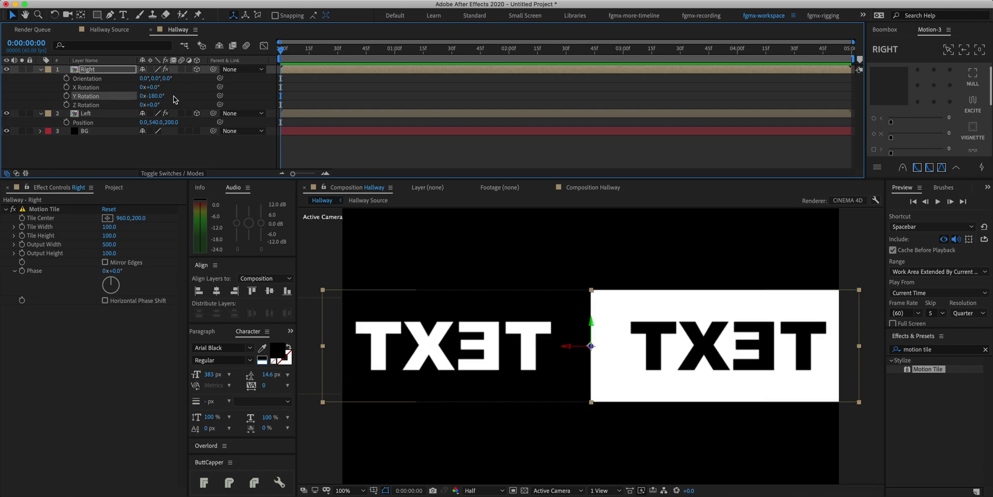
Duplicate the Right layer and rename the copy as Bottom.
click(96, 69)
key(ctrl+d)
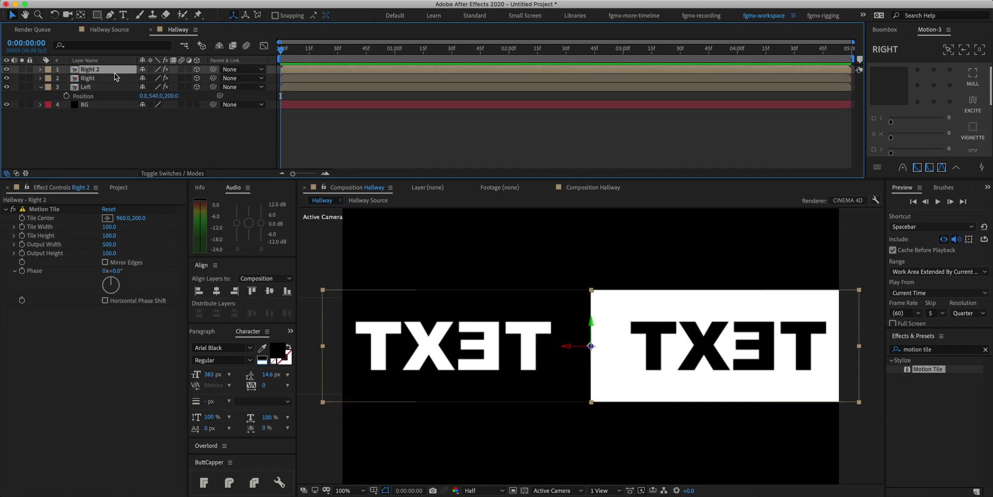
key(Return)
text(Botto)
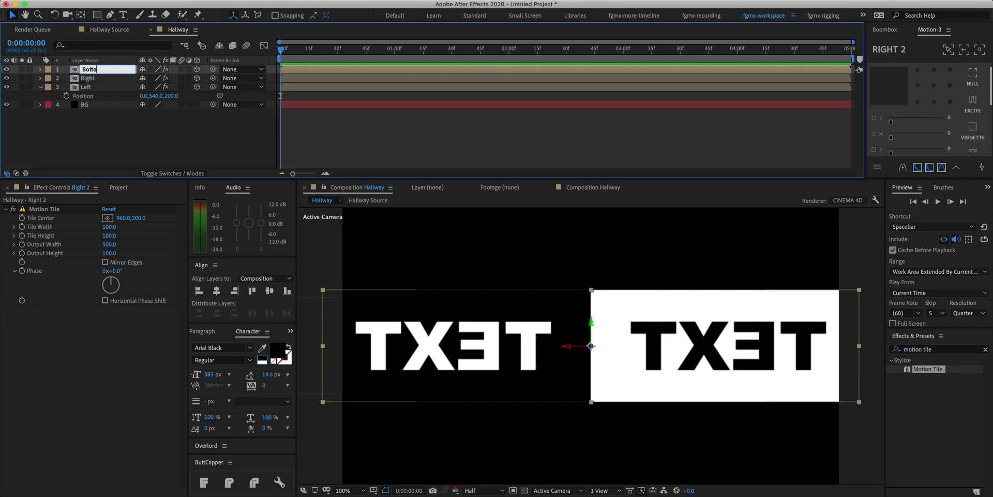
text(m)
key(Return)
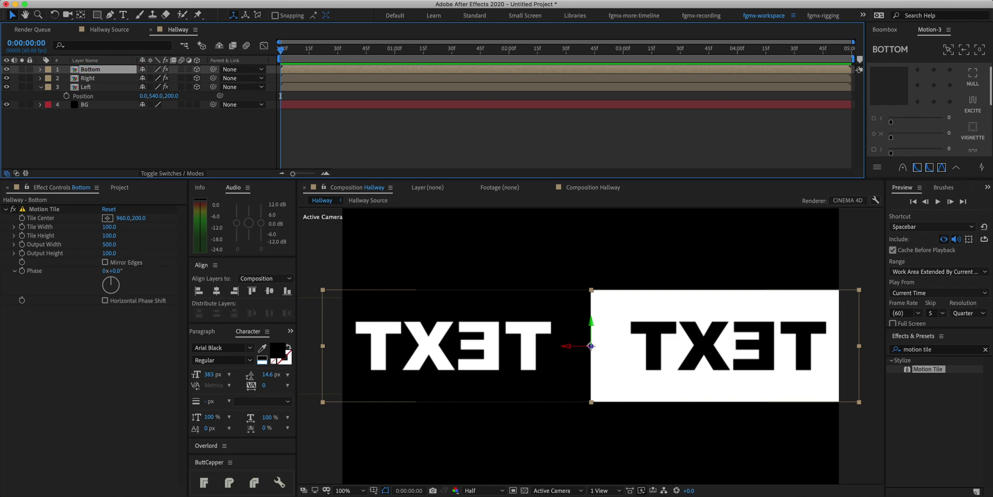
Set the Bottom layer's position to 0, 740, 0.
key(p)
click(148, 78)
text(0)
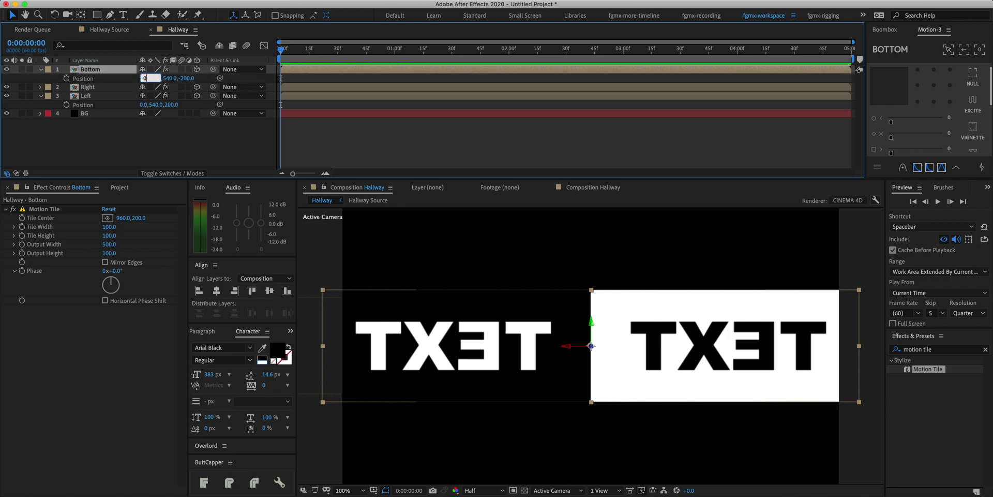
key(Tab)
text(740)
key(Tab)
text(0)
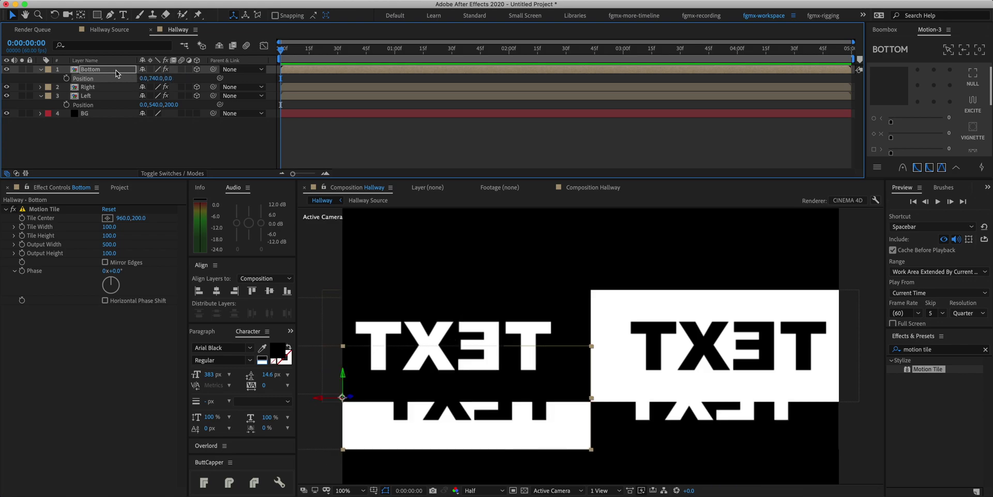
Set the Bottom layer's X rotation to 90° and its Y rotation to 180°.
key(r)
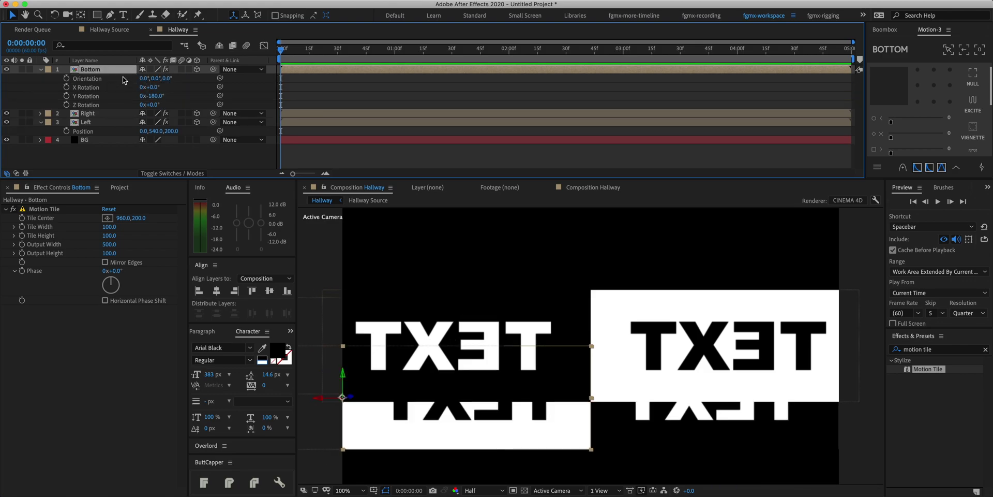
click(155, 86)
text(90)
key(Tab)
text(180)
key(Tab)
text(1)
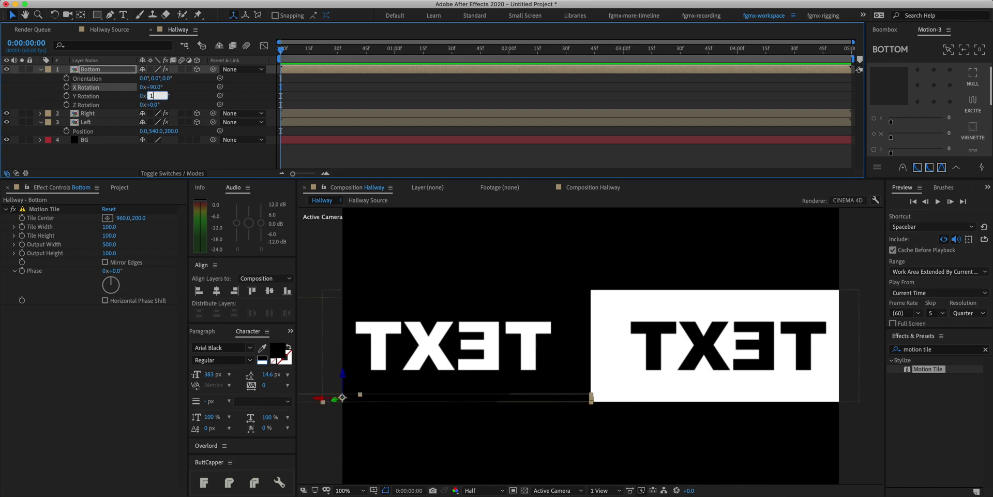
text(80)
key(Return)
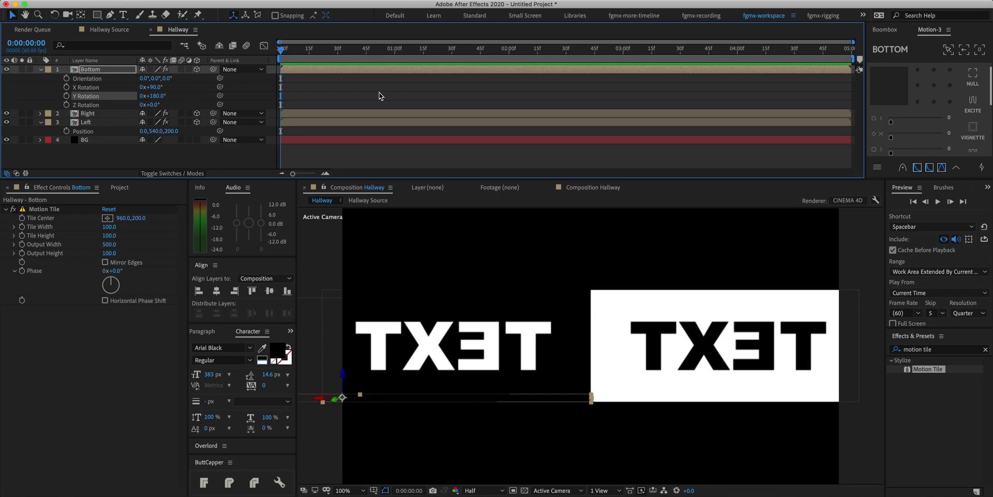
click(358, 101)
Duplicate the Bottom layer and rename the copy as Top.
click(81, 69)
key(super+d)
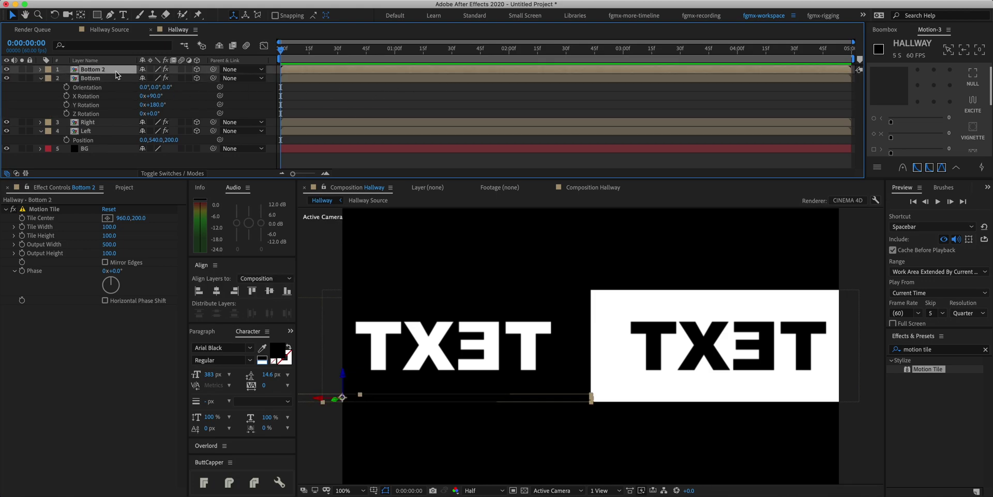
key(Return)
text(Top)
key(Return)
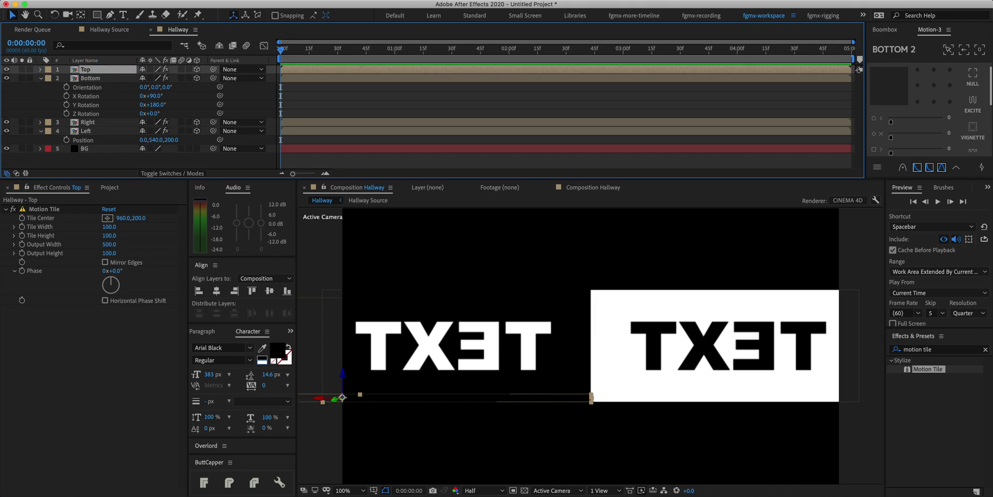
Set the Top layer's position to X 960 and Y 340, keeping Z at 0.
key(p)
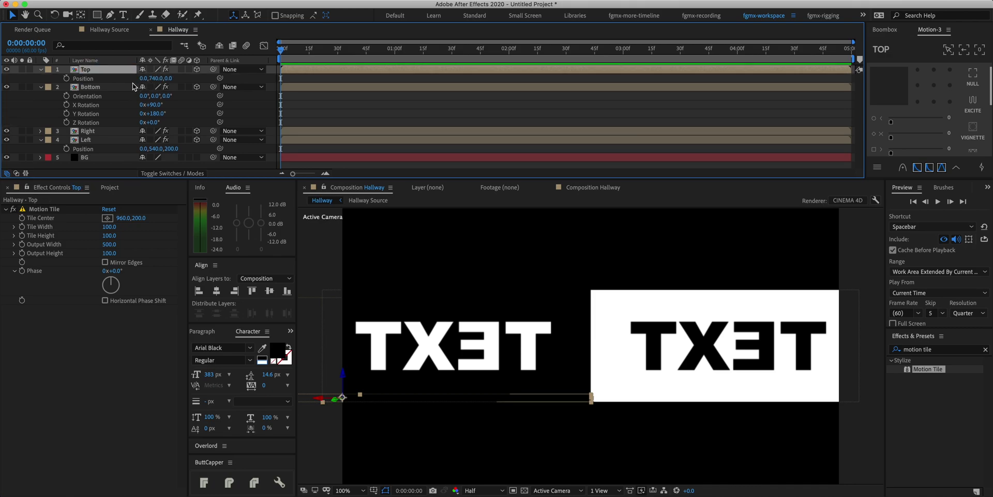
click(142, 78)
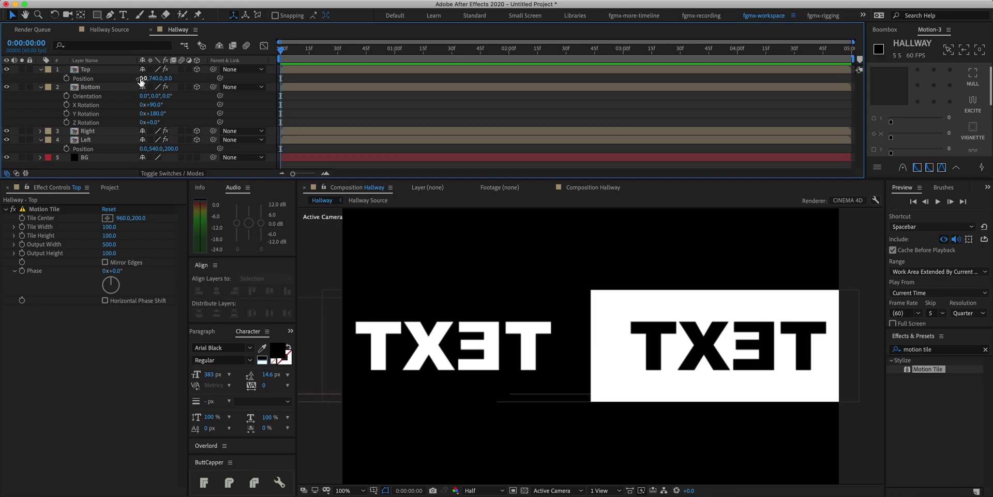
text(960)
key(Tab)
text(340)
key(Return)
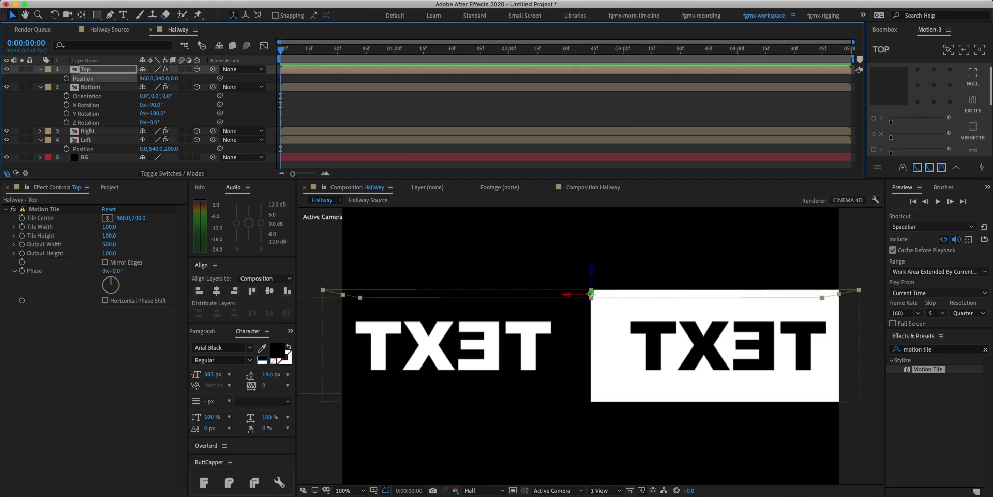
Set the Top layer's X rotation to 90° and collapse the properties of all layers.
key(r)
click(156, 89)
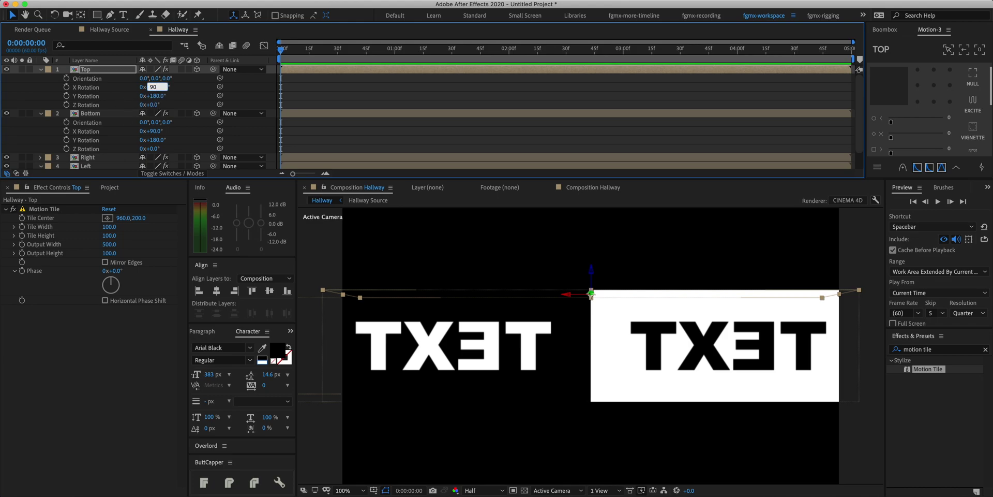
key(Tab)
key(Return)
click(458, 102)
key(super+grave)
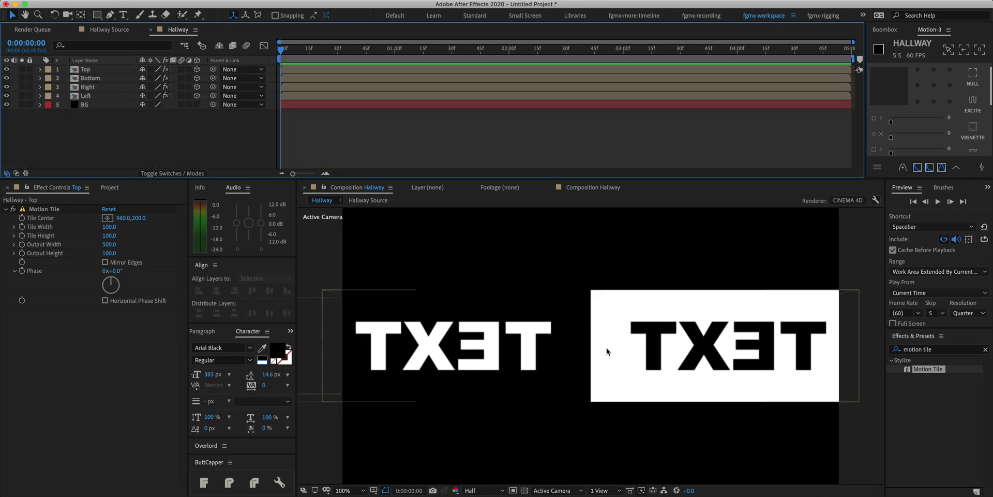
key(comma)
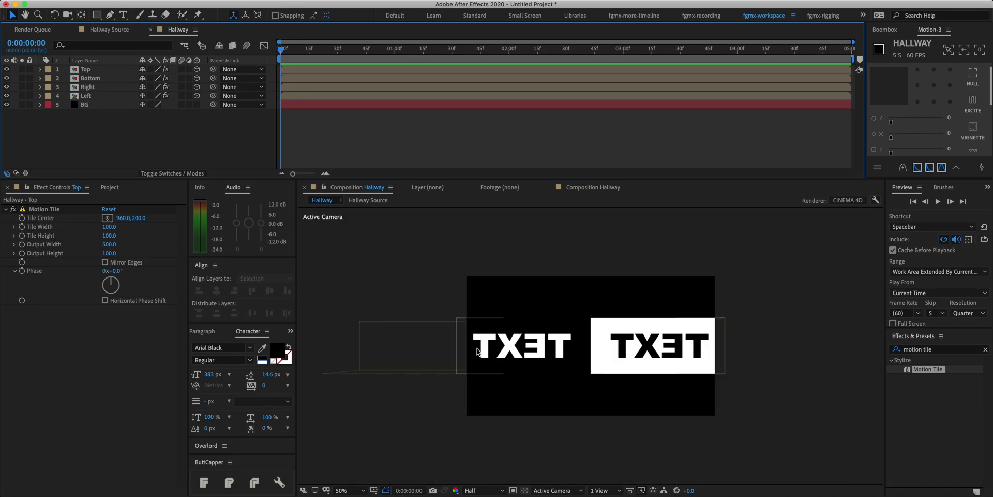
Add a two-node camera with the 15mm preset to the Hallway composition.
key(period)
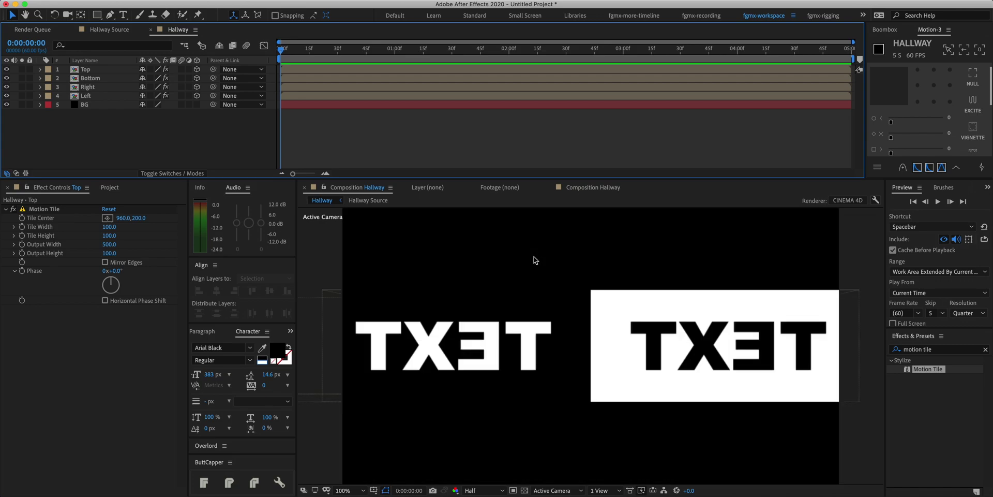
right_click(340, 138)
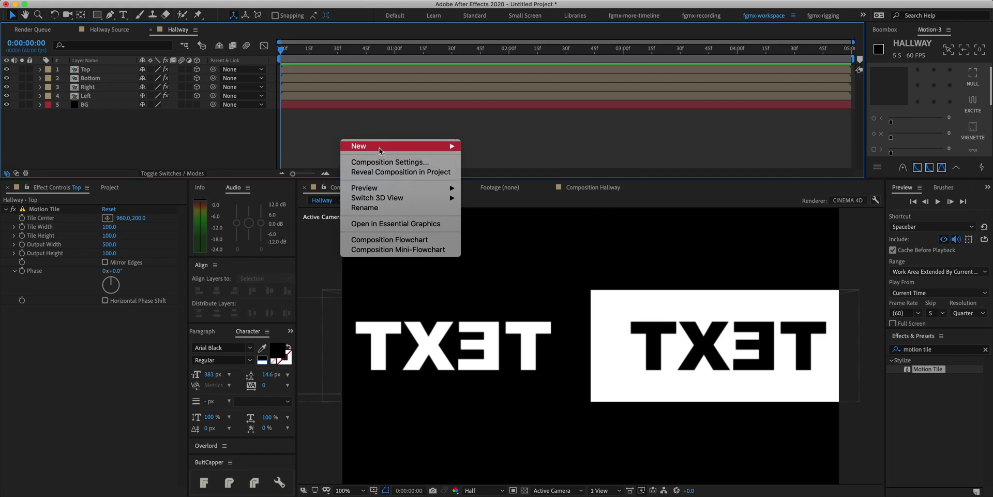
mouse_move(379, 146)
click(504, 194)
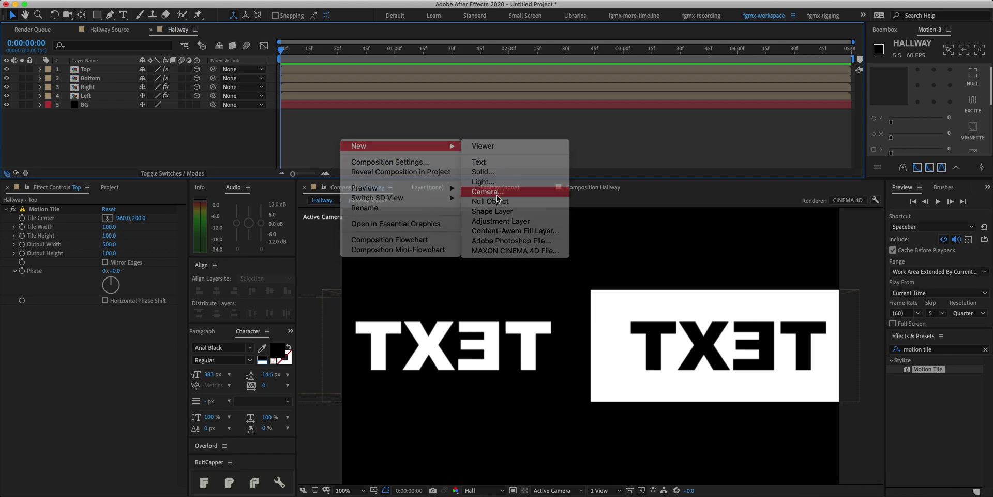
click(257, 102)
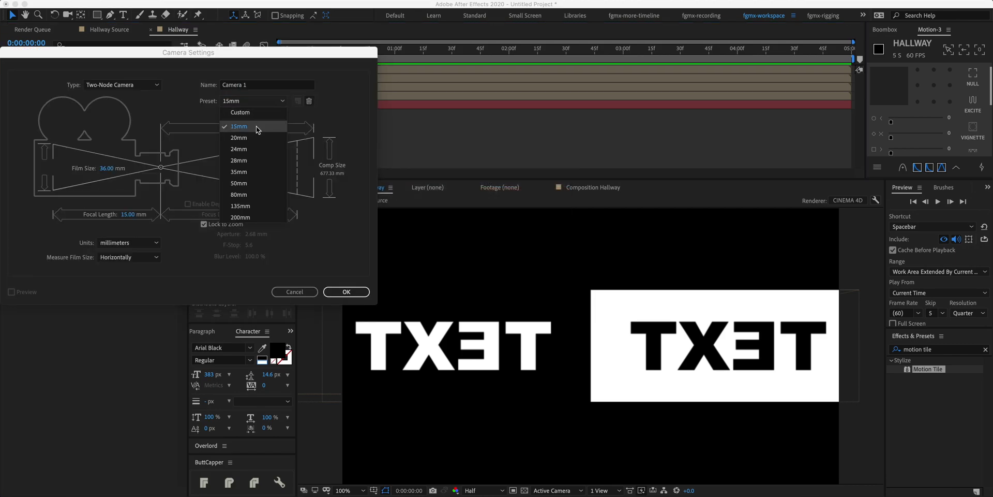
click(257, 130)
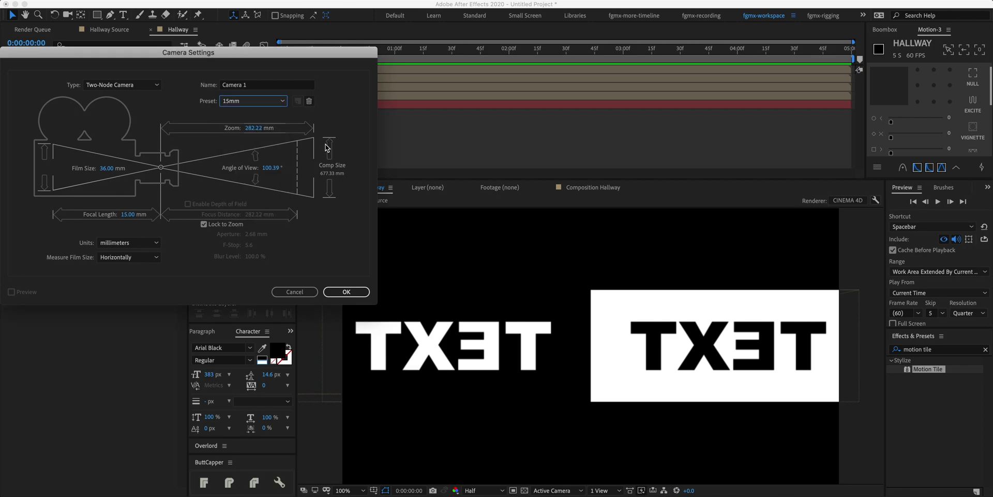
click(343, 292)
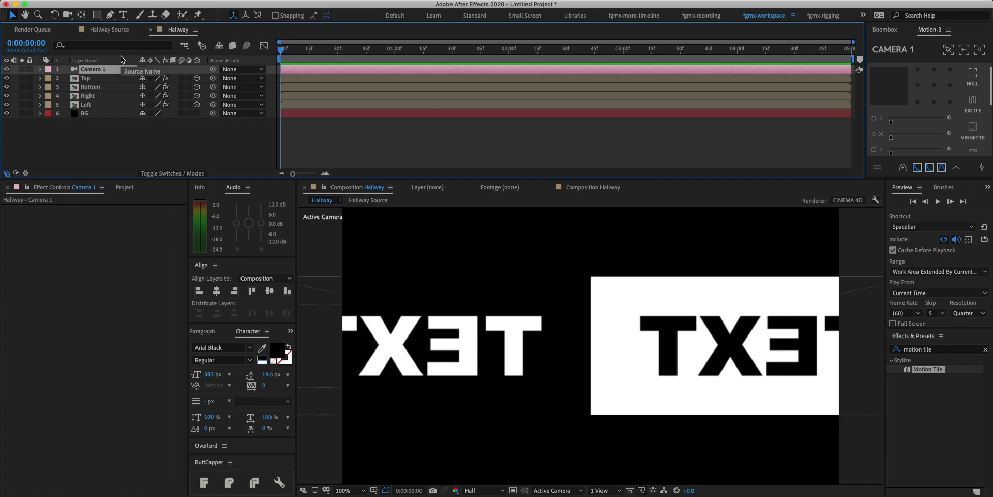
Set the camera's Z position to 0, keeping X at 960 and Y at 540.
key(p)
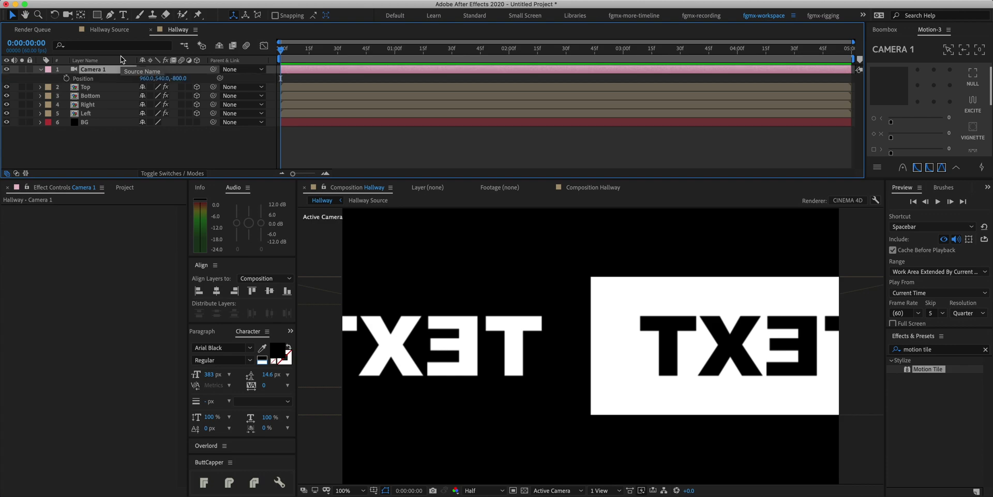
click(180, 78)
text(0)
key(Return)
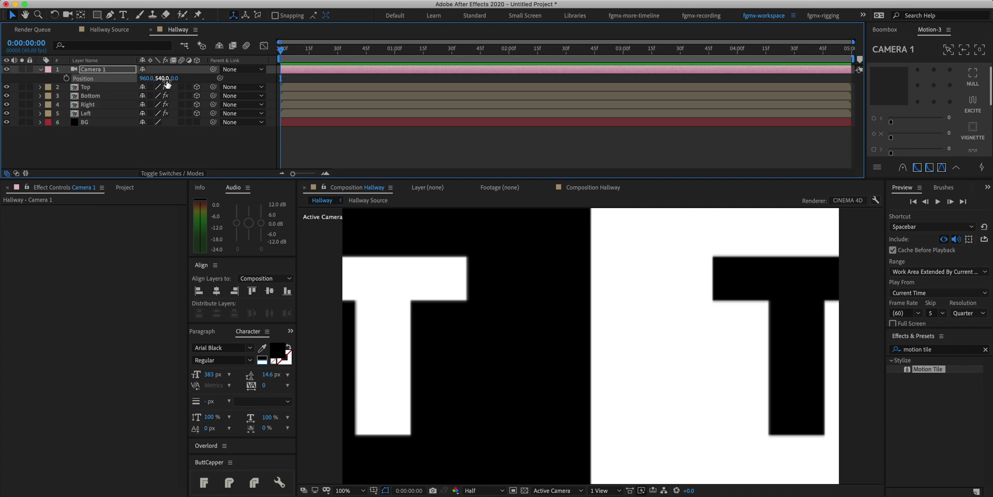
Set the camera's Y rotation to 90° and collapse its properties.
key(r)
click(154, 104)
click(156, 96)
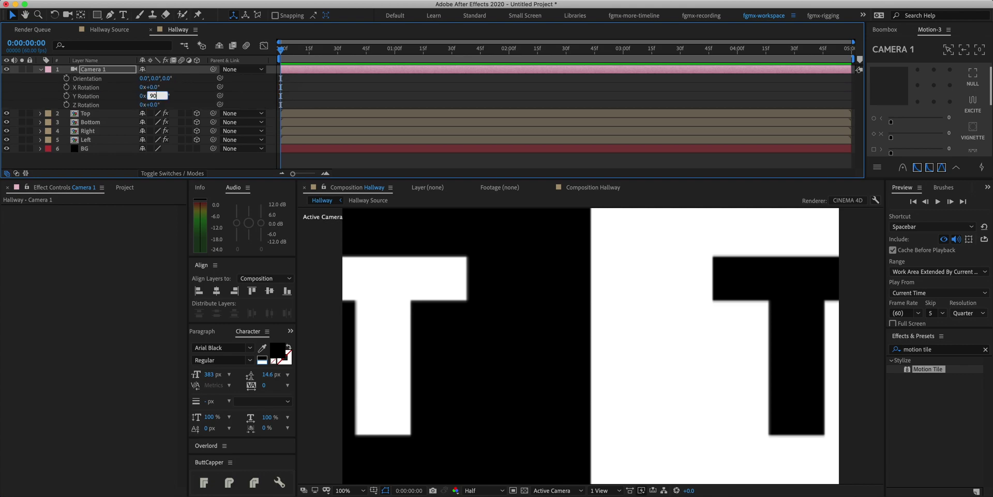
key(Return)
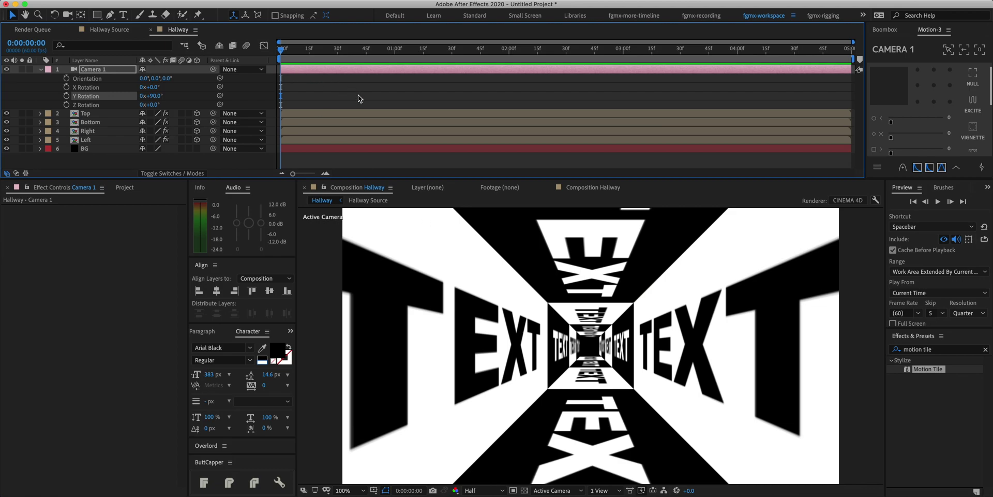
click(359, 97)
key(u)
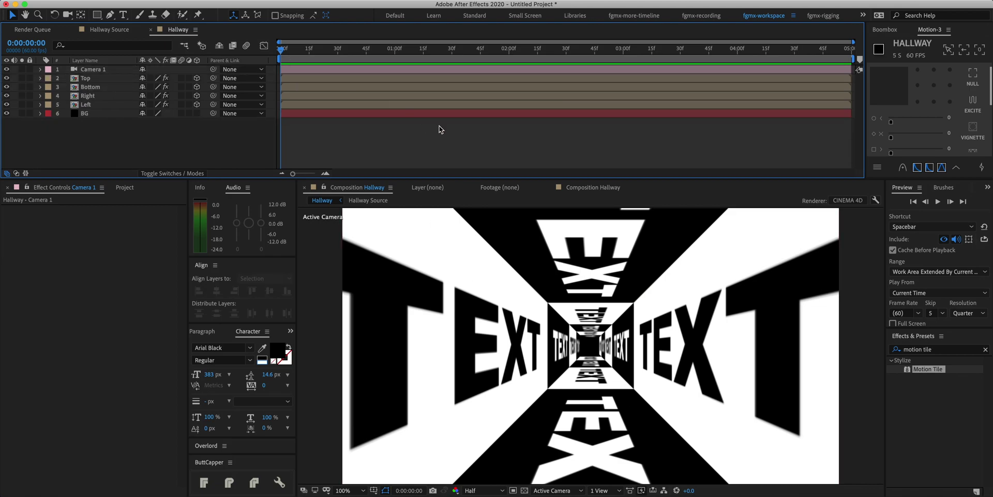
Apply the Offset effect to the Left layer.
click(100, 106)
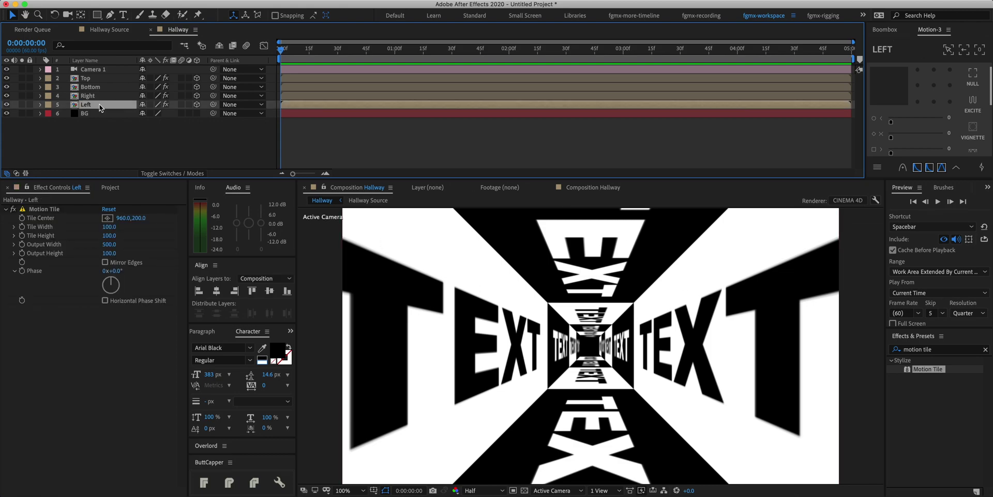
key(ctrl+space)
text(offs)
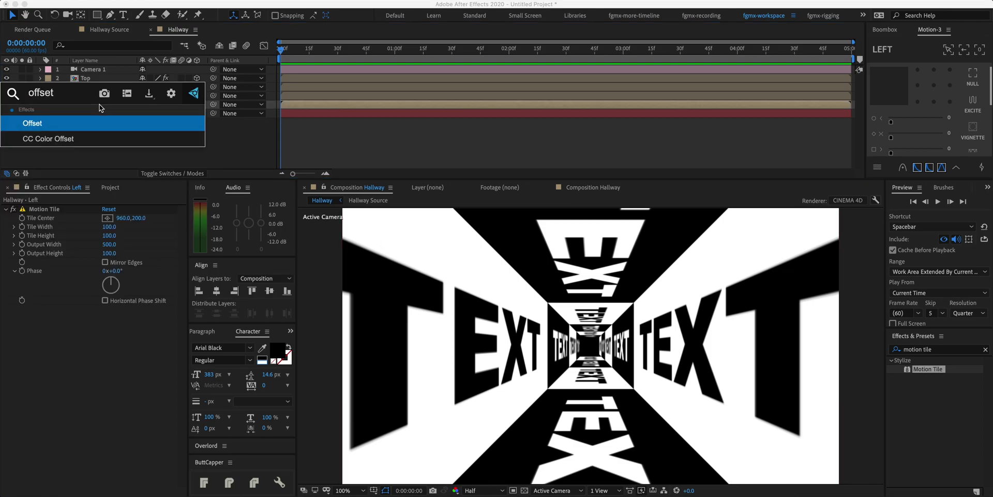
key(Return)
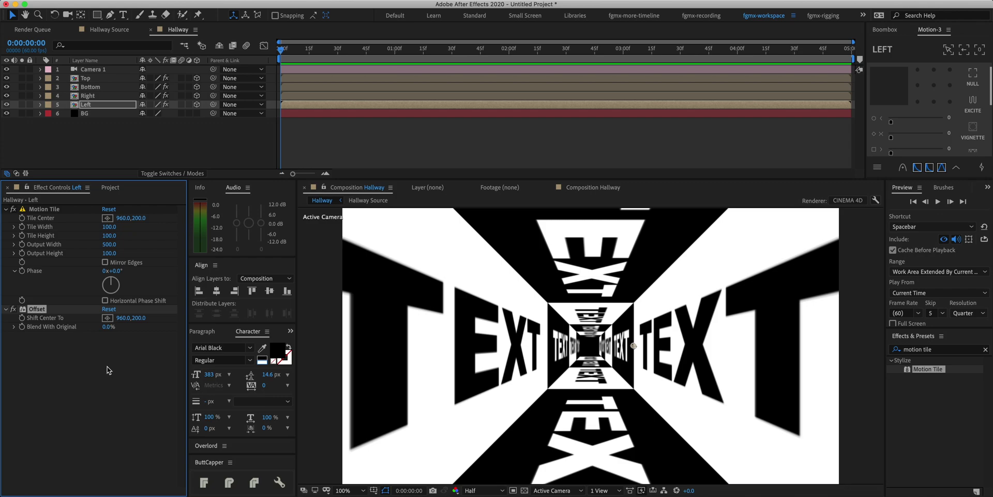
Animate the Left layer's Shift Center To from its current value at the first frame to 0, 200 at 0:00:04:59.
click(21, 319)
key(u)
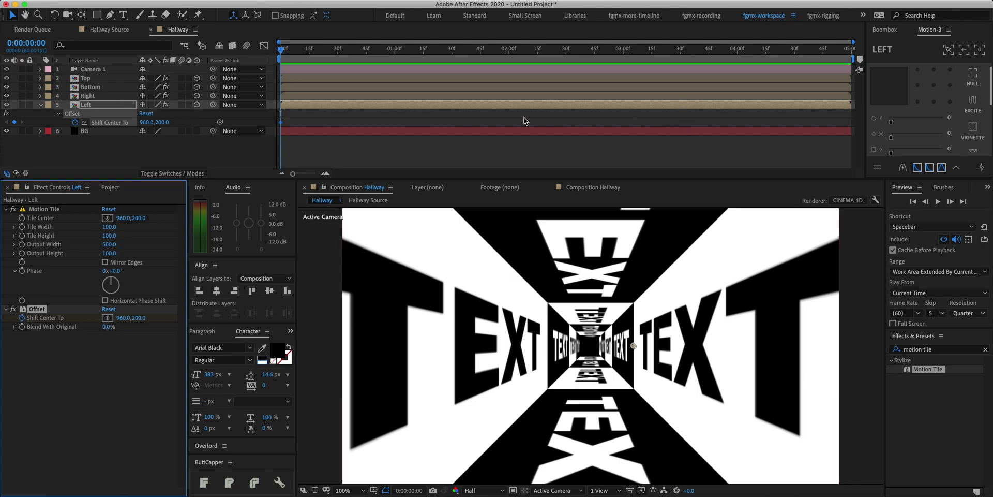
click(574, 52)
key(End)
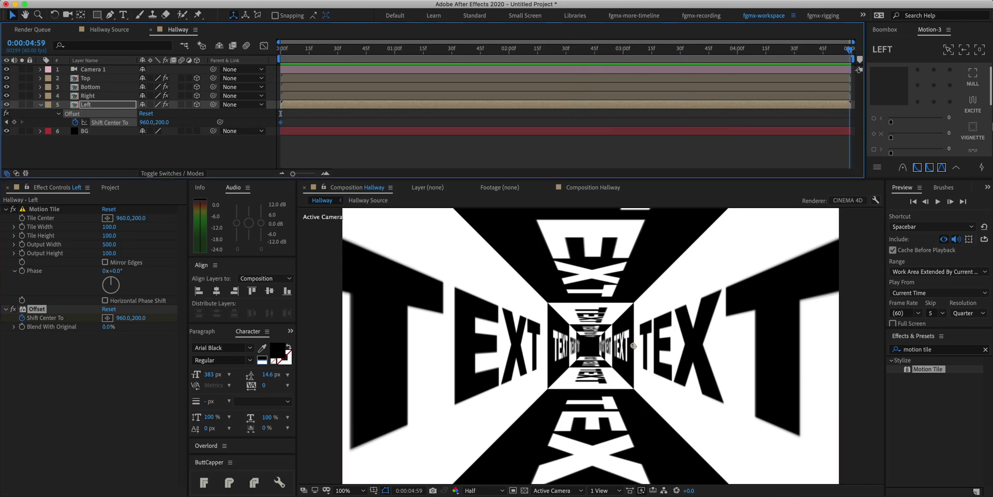
click(141, 125)
text(0)
key(Return)
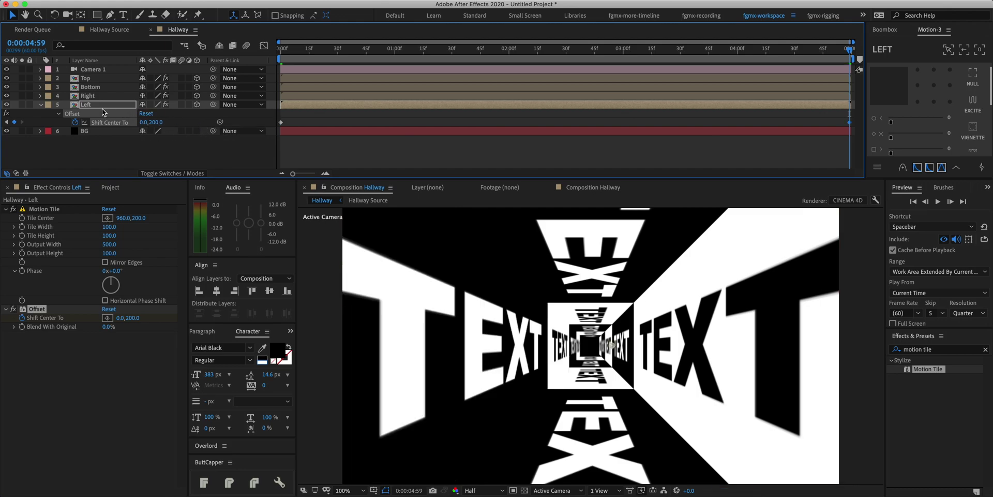
Copy the Left layer's animated Offset effect and paste it at the first frame onto the Top and Bottom layers.
click(43, 310)
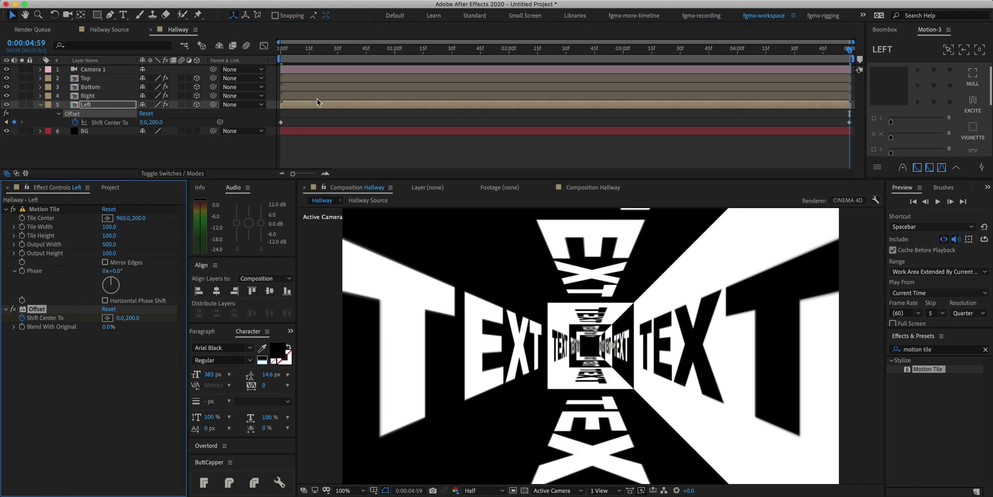
click(281, 49)
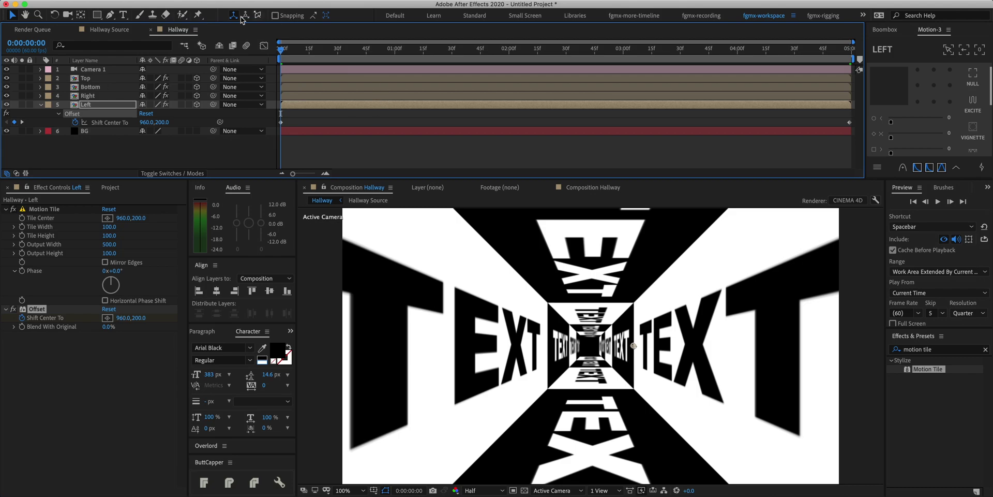
click(100, 79)
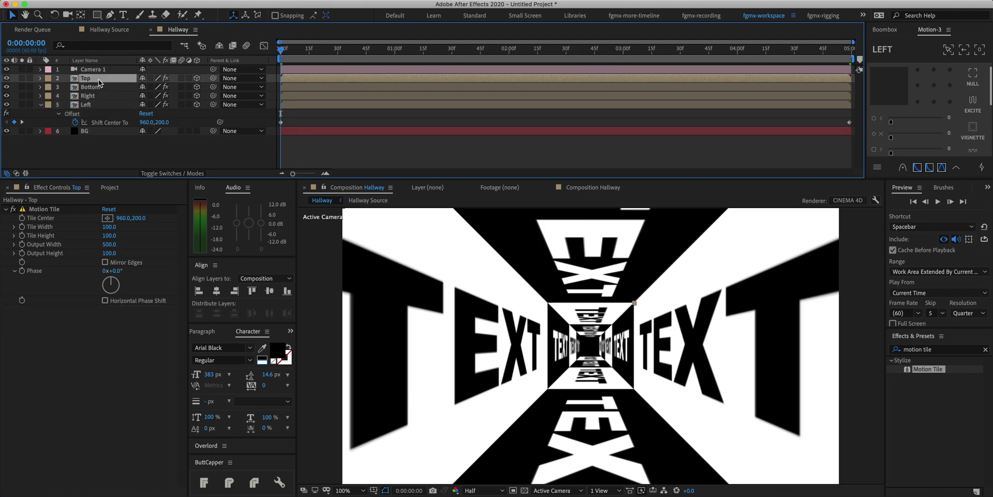
key(ctrl+v)
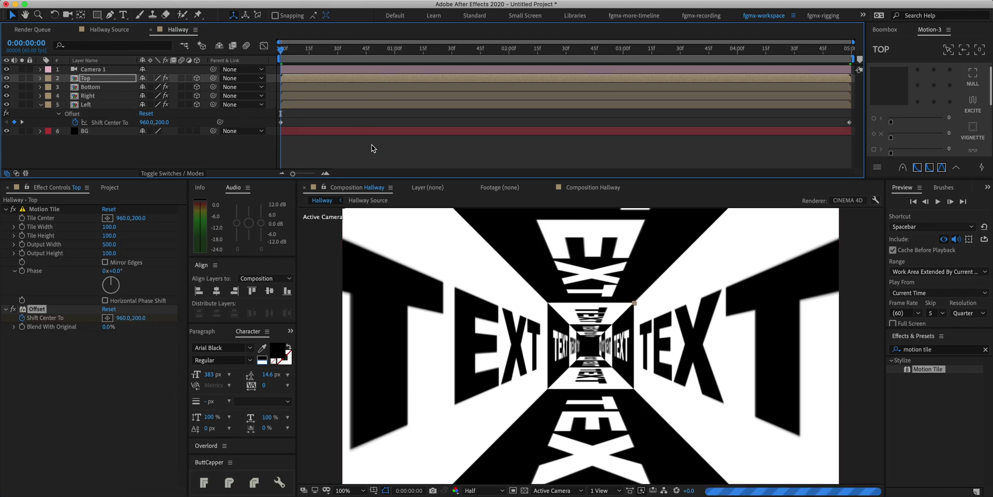
click(360, 149)
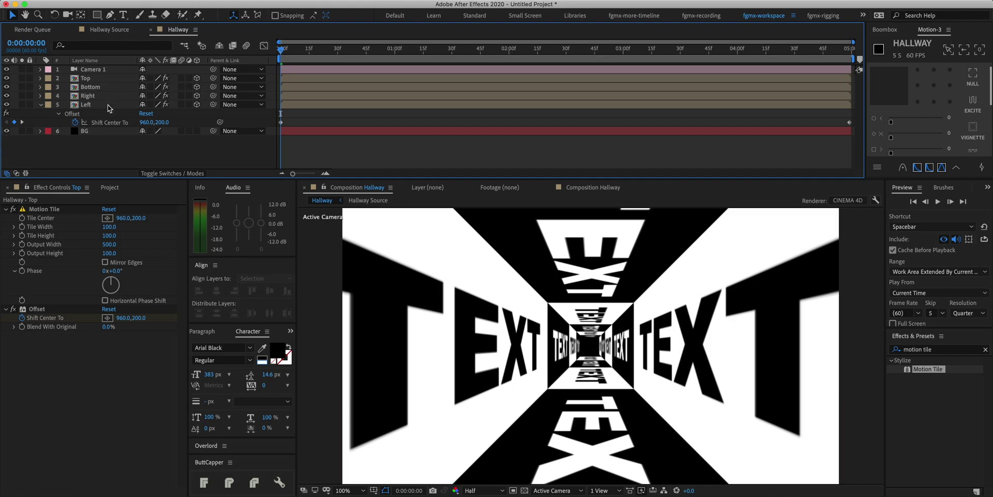
click(104, 87)
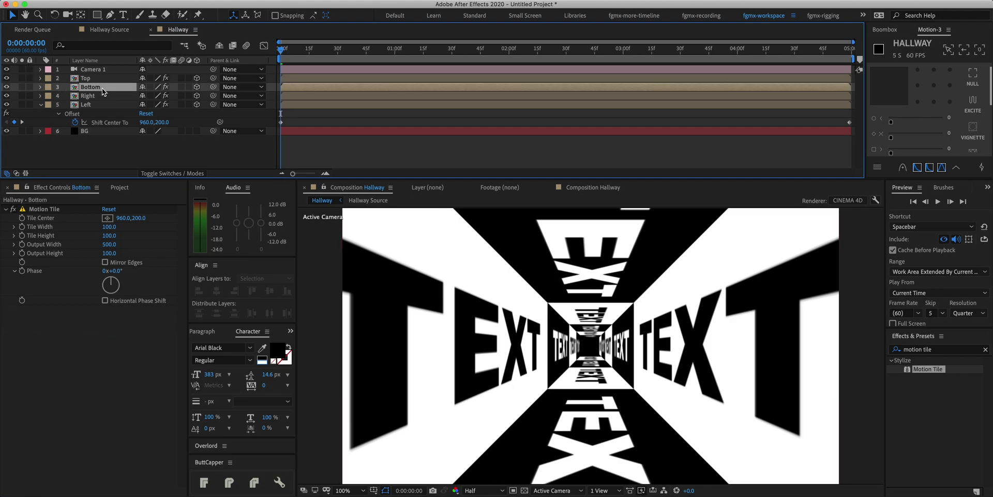
key(ctrl+v)
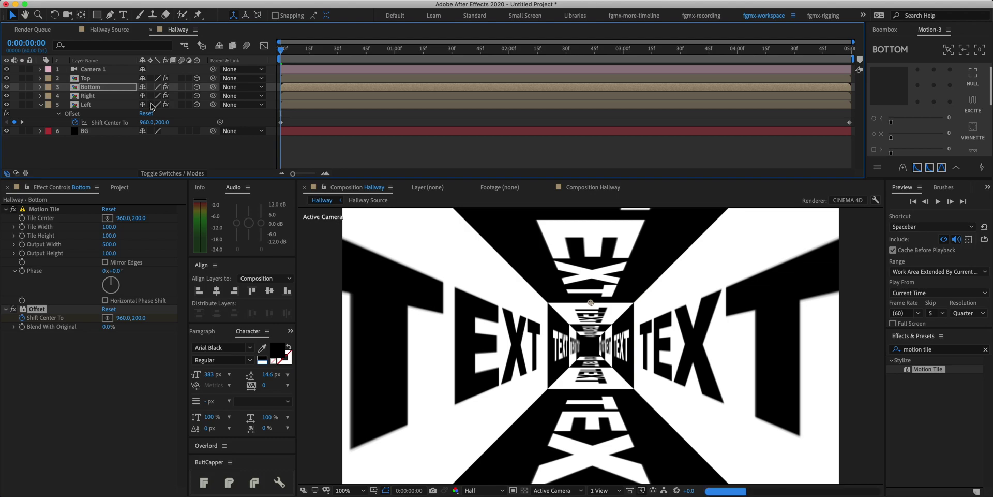
Set the Bottom layer's Shift Center To keyframe at 0:00:04:59 to 1920, 200.
key(u)
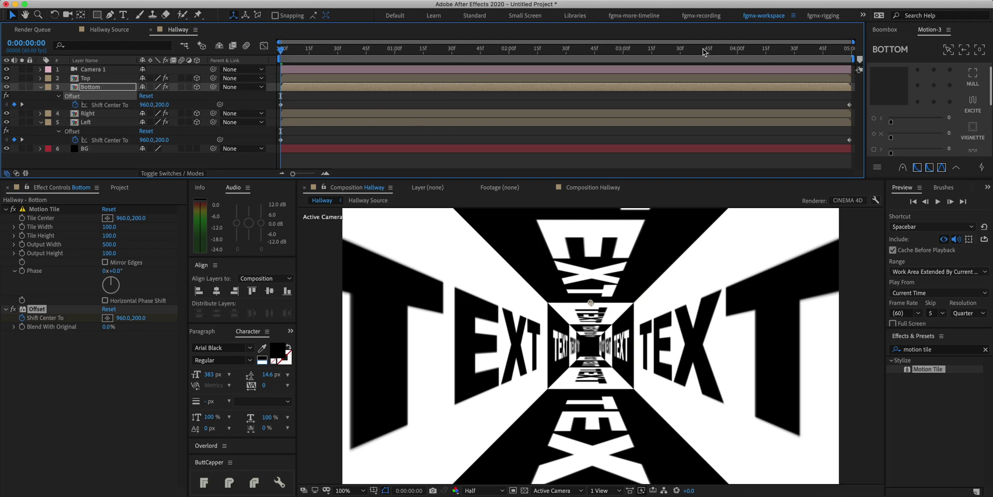
drag(703, 52, 849, 48)
click(149, 105)
text(0)
key(Return)
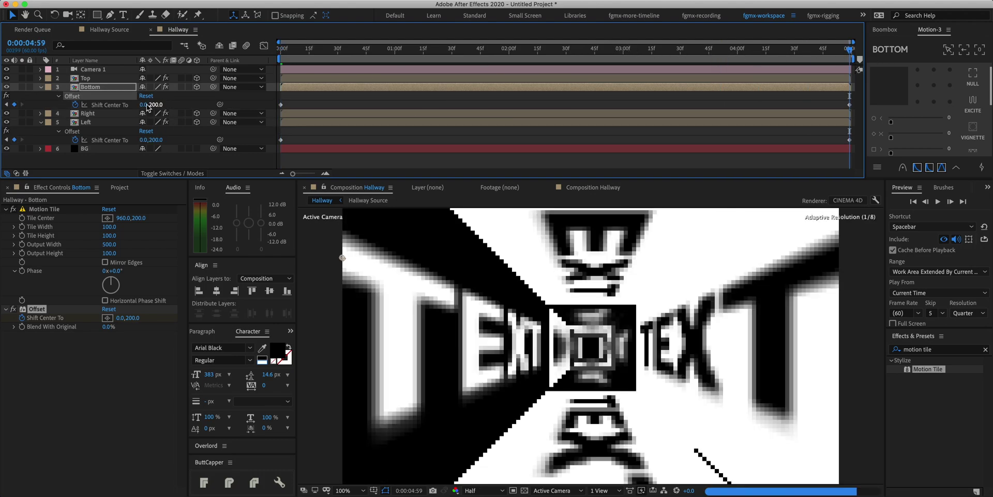
click(152, 106)
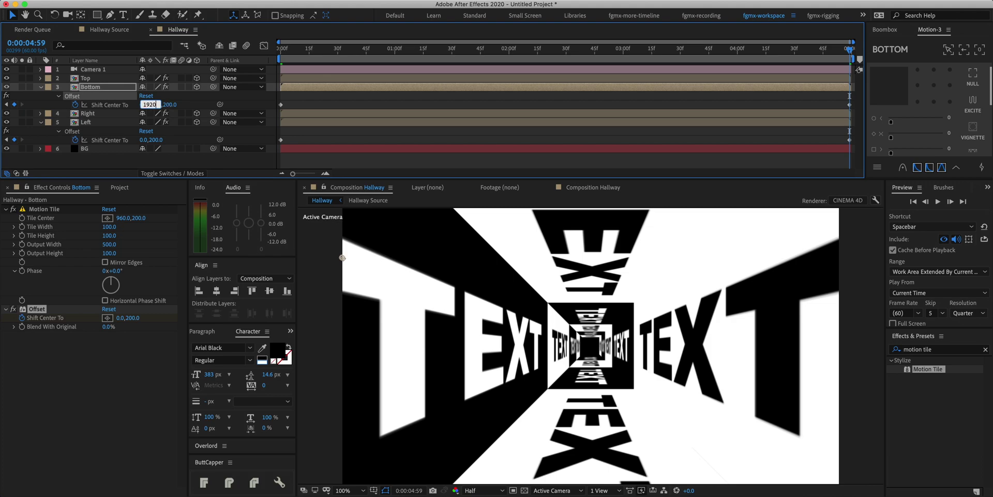
text(1920)
key(Return)
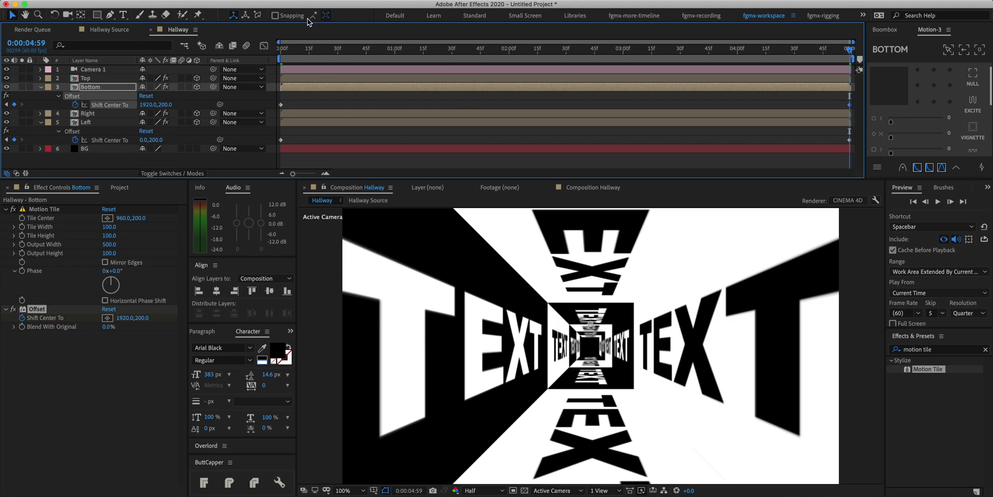
Copy the Bottom layer's animated Offset effect to the Right layer at the first frame and collapse all layer properties.
key(Home)
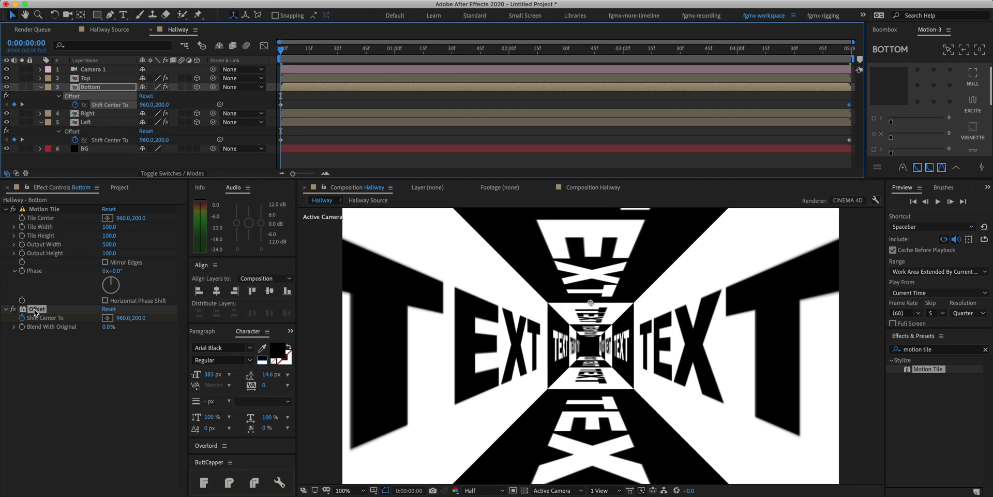
click(35, 310)
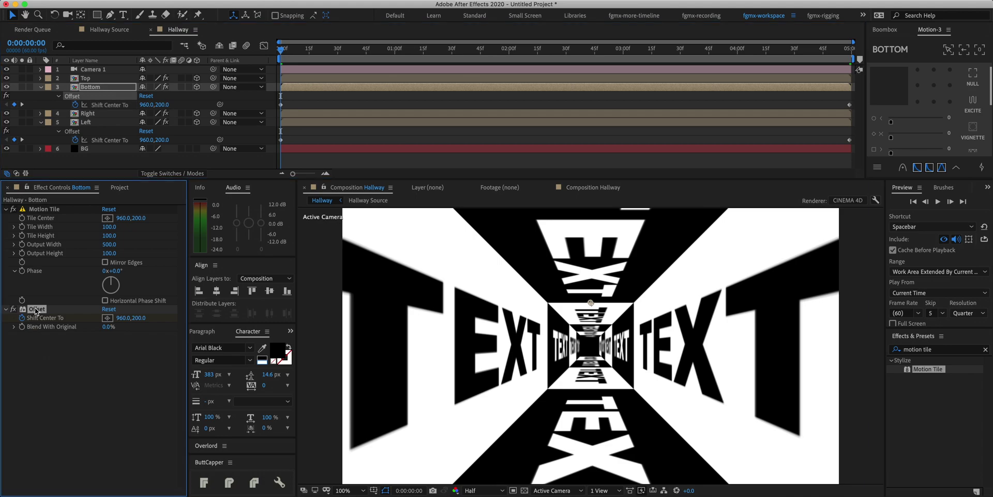
click(100, 113)
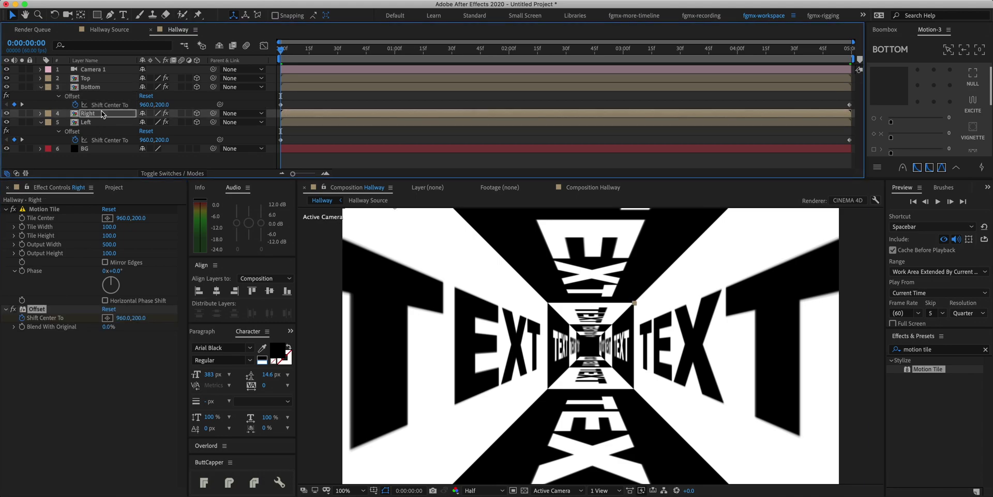
key(F2)
key(u)
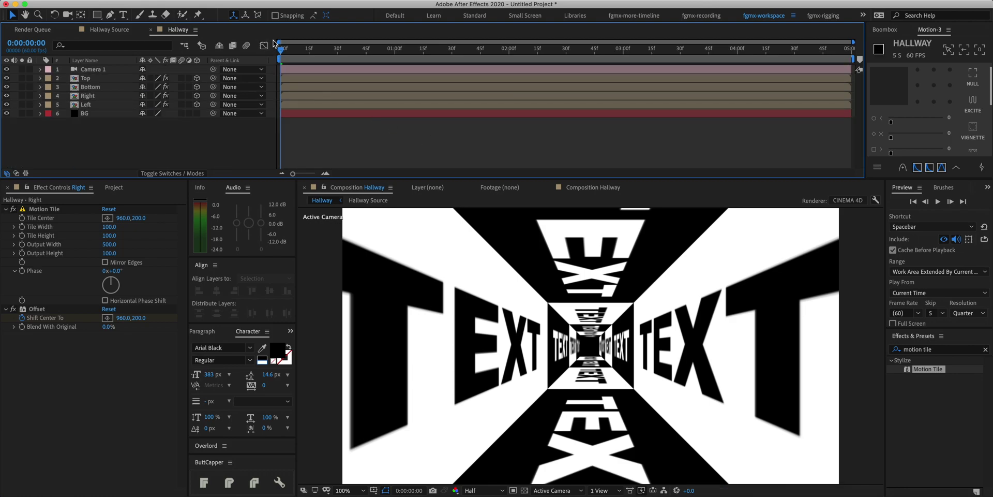
Add the expression time*20 to Camera 1's X Rotation.
drag(284, 52, 280, 136)
click(108, 69)
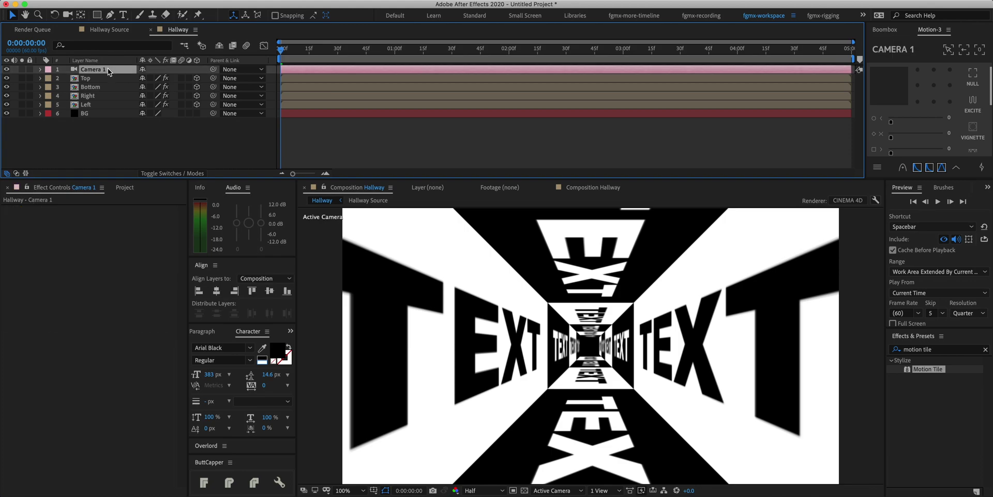
key(r)
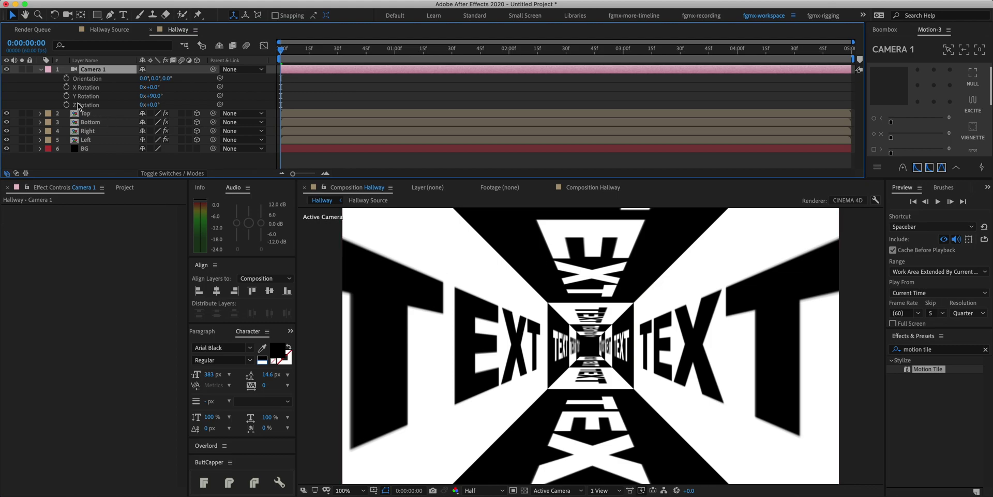
alt+click(67, 88)
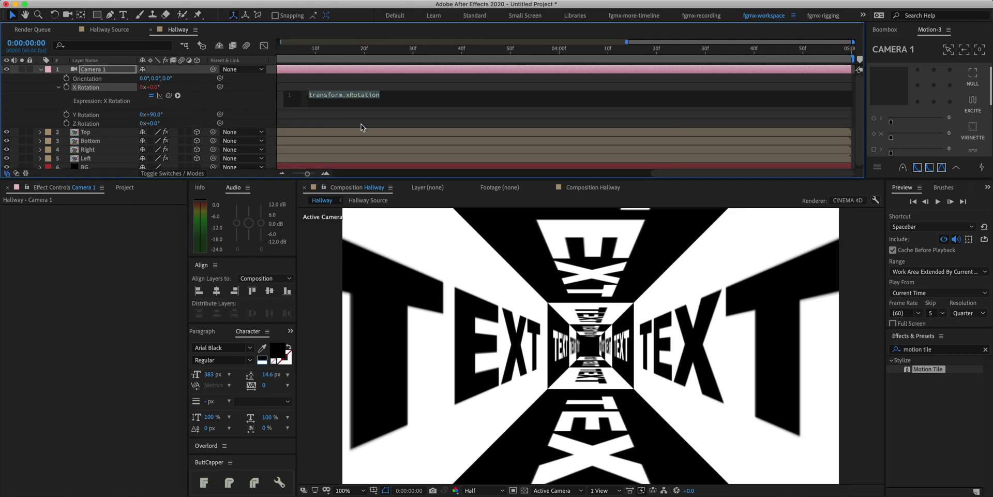
text(time)
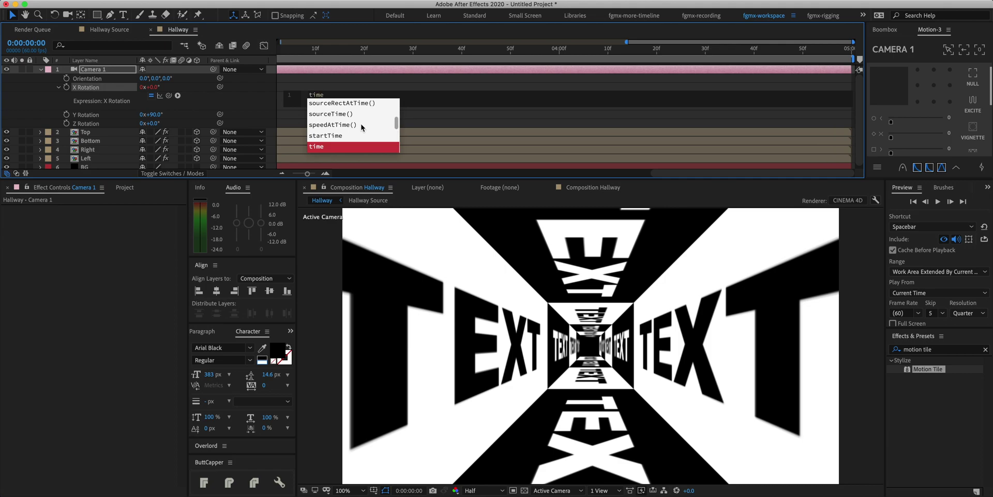
text(*20)
click(361, 127)
key(semicolon)
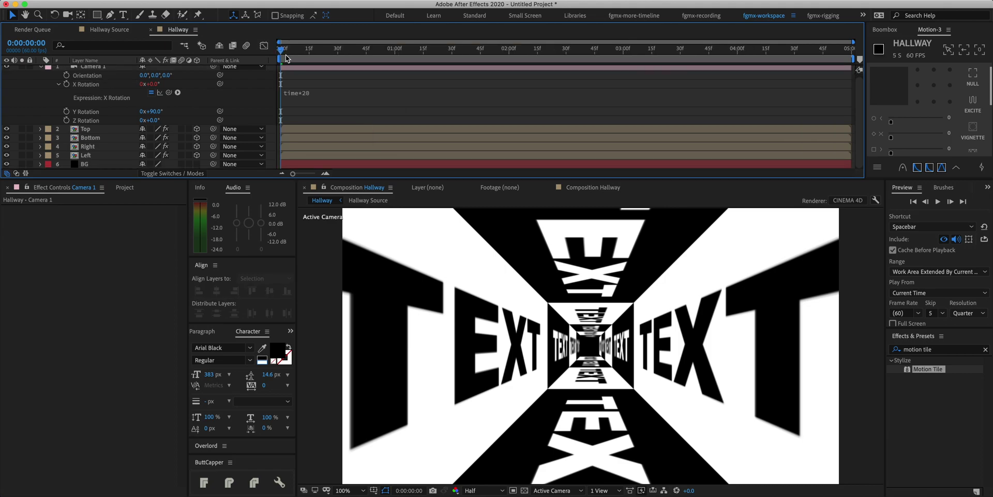
Preview the camera rotation by scrubbing from the first frame, return to the start and collapse the layer properties.
click(280, 49)
drag(281, 55, 402, 71)
key(Home)
key(u)
key(u)
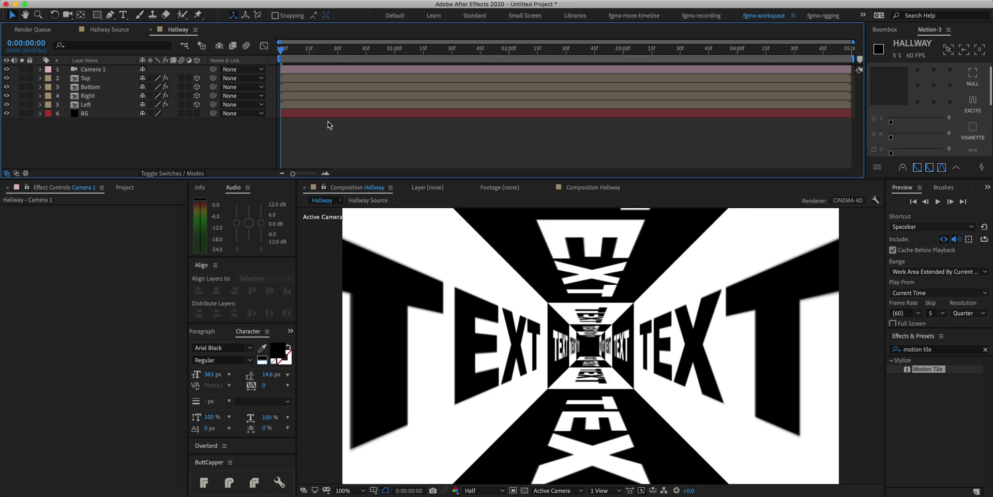
Add an adjustment layer above the camera in the Hallway composition and apply the Tint effect to it.
right_click(114, 149)
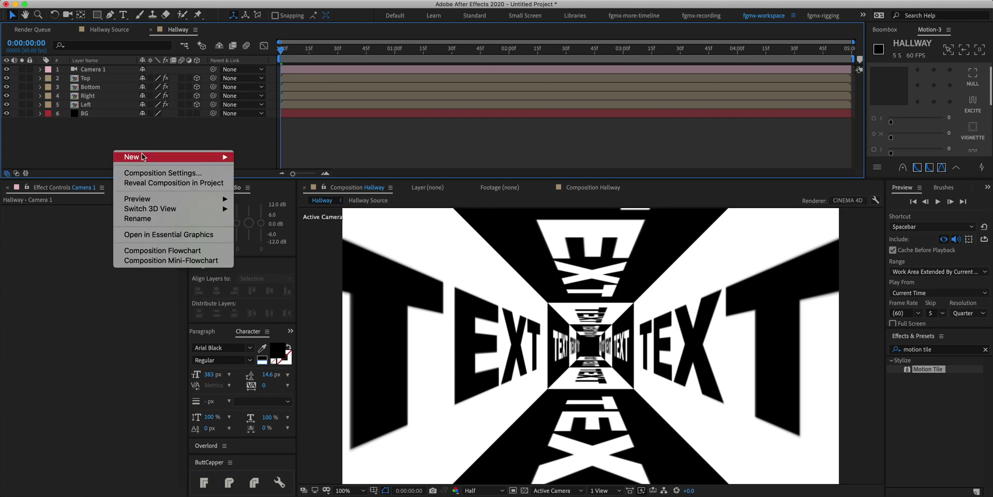
mouse_move(142, 156)
click(282, 232)
click(986, 349)
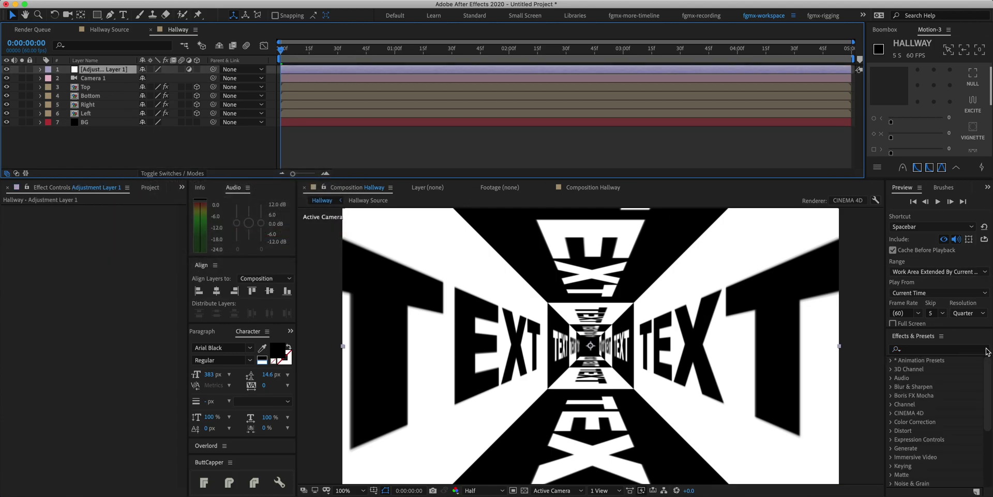
click(951, 350)
text(tint)
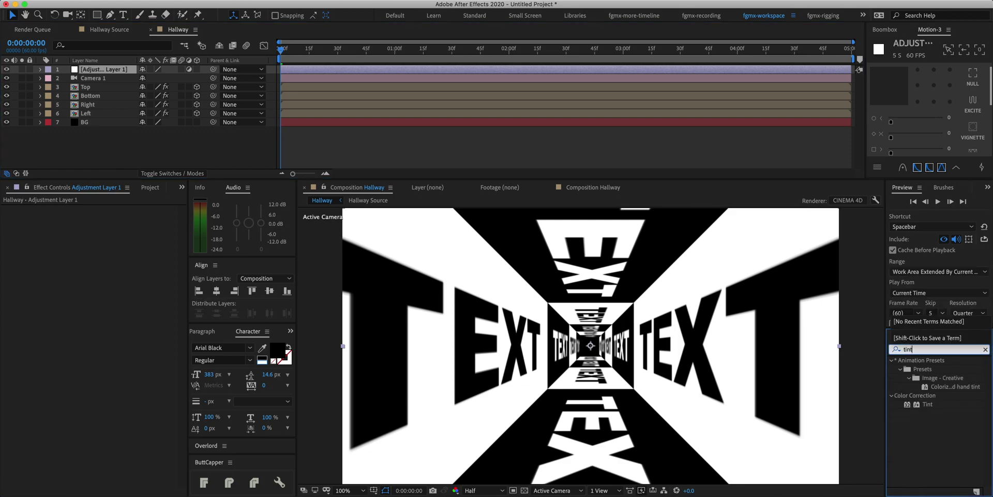
drag(935, 406, 99, 73)
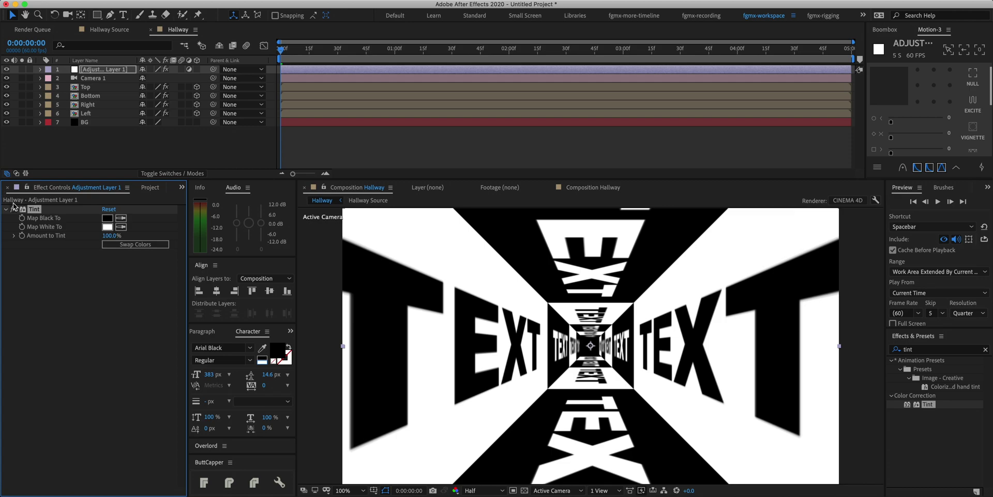
Set the Tint effect's Map Black To color to F214B9.
click(107, 218)
text(F)
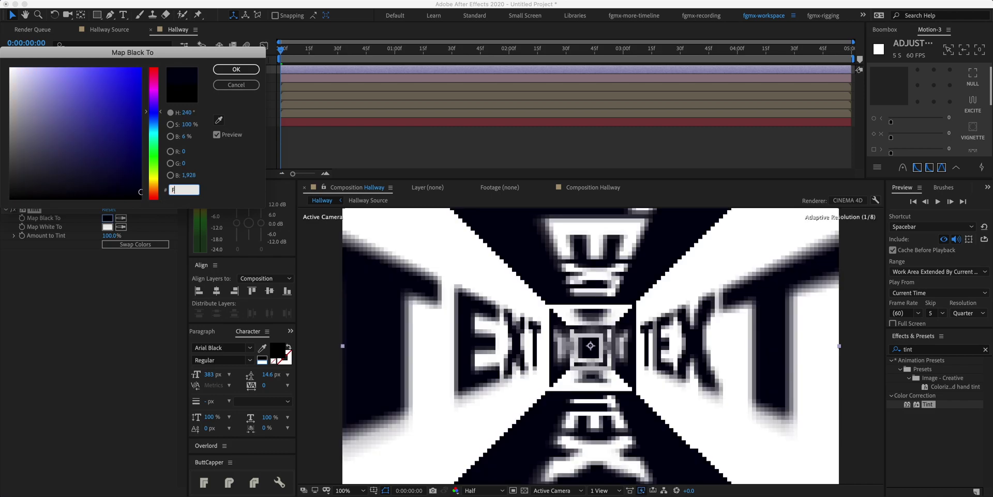
text(214)
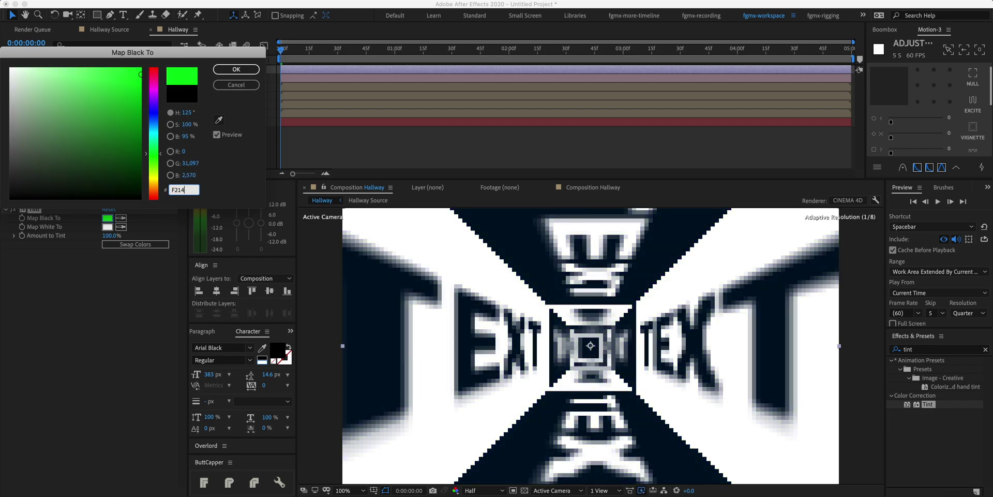
text(B9)
key(Return)
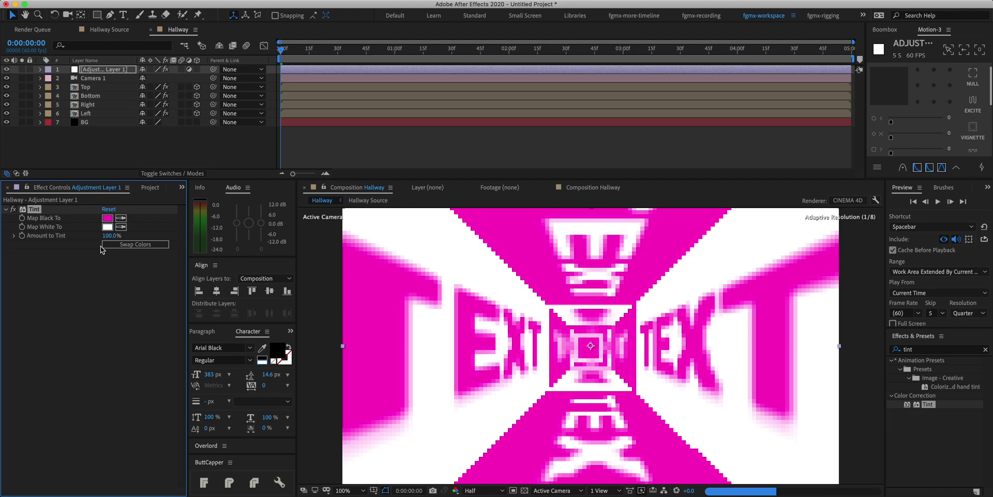
Set the Tint effect's Map White To color to 0F0A6B and deselect the adjustment layer.
click(107, 226)
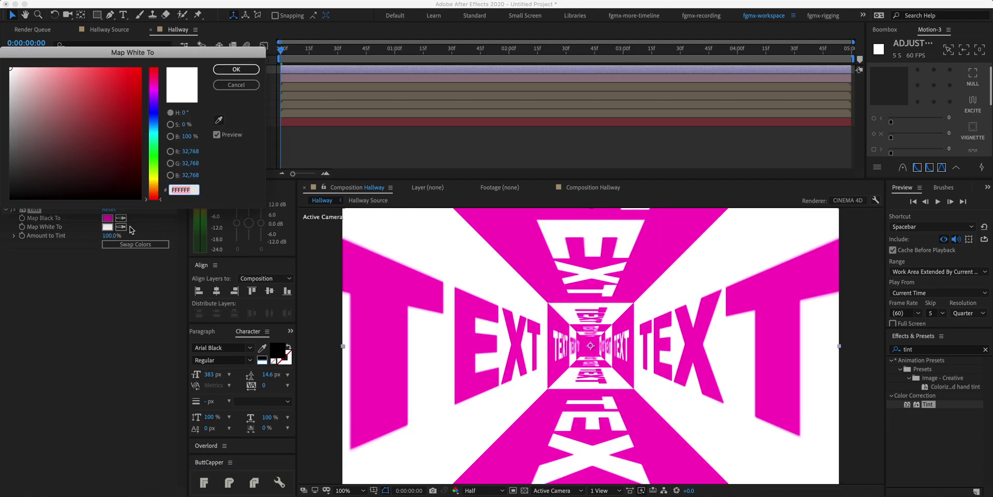
text(0F0)
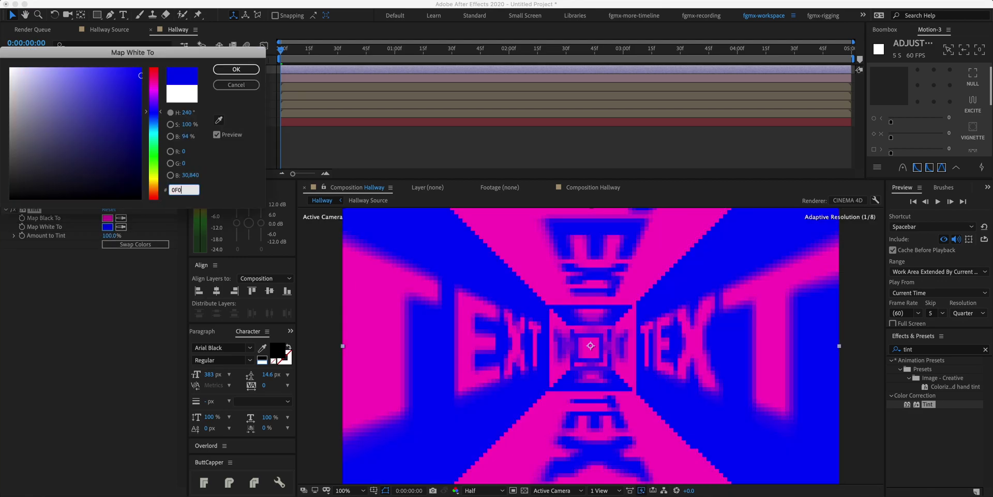
text(A6B)
key(Return)
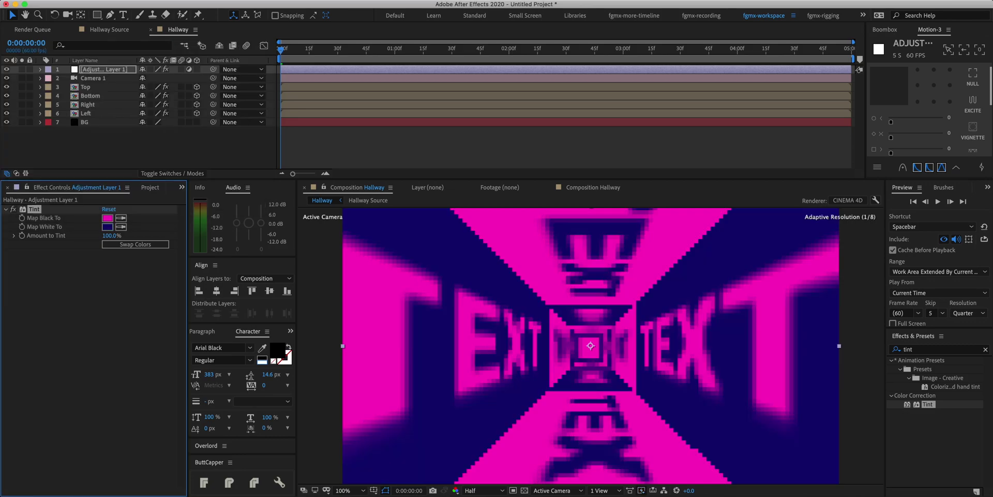
click(333, 147)
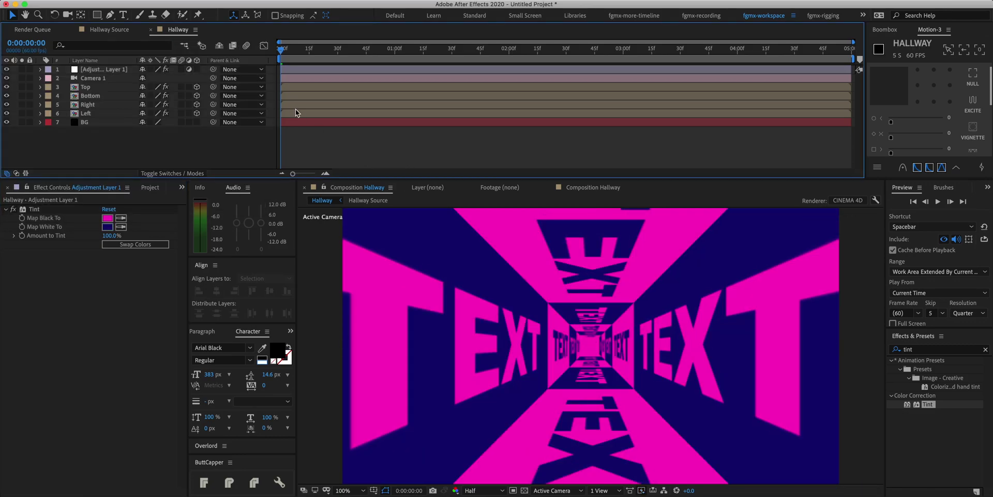
Scrub through the tinted hallway animation to check it, and return to the first frame.
drag(282, 55, 503, 110)
click(502, 107)
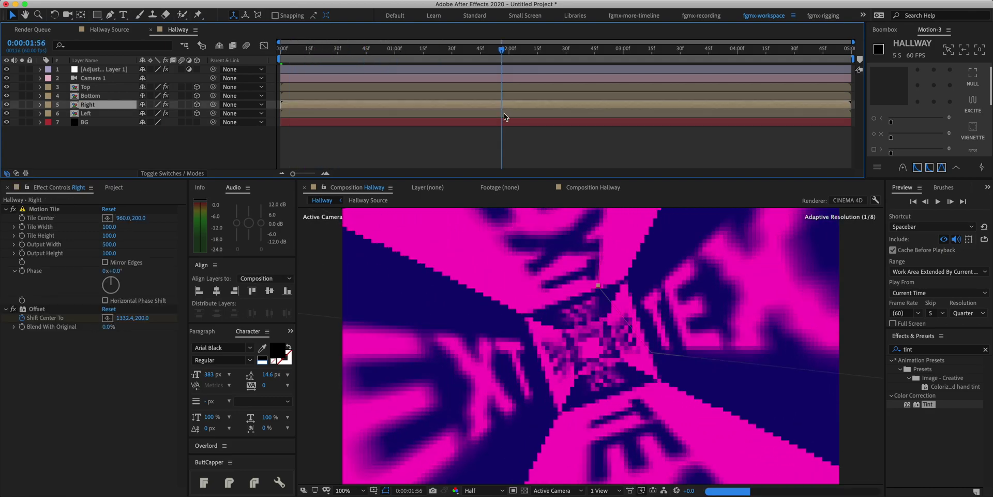
click(512, 147)
key(Home)
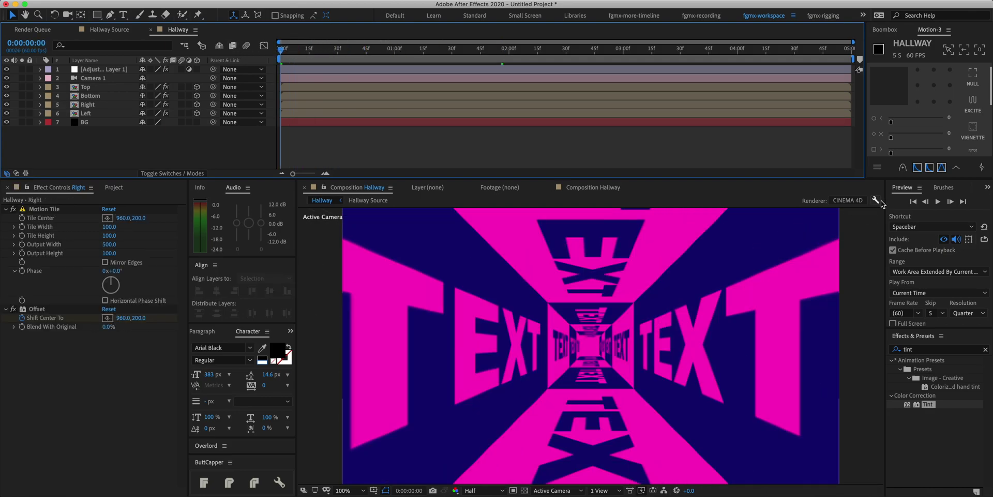
scroll(582, 381, down, 2)
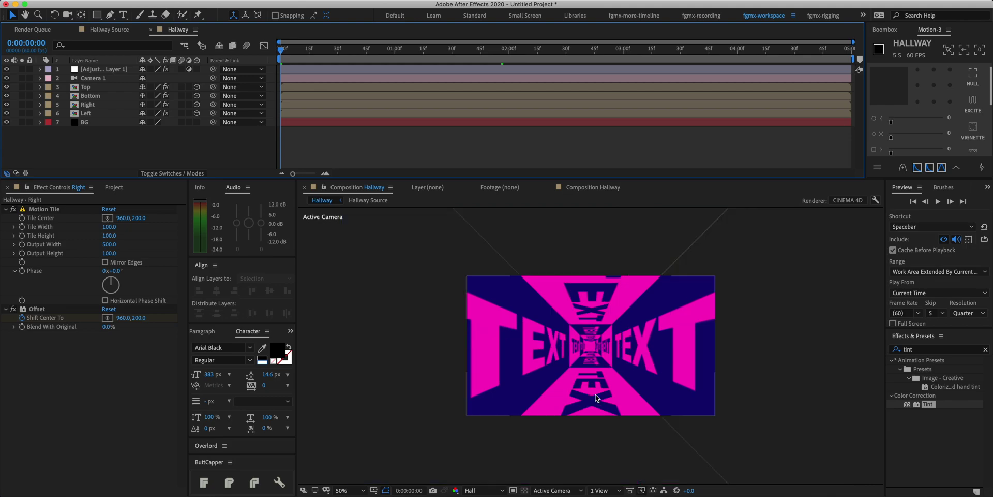
scroll(560, 362, up, 2)
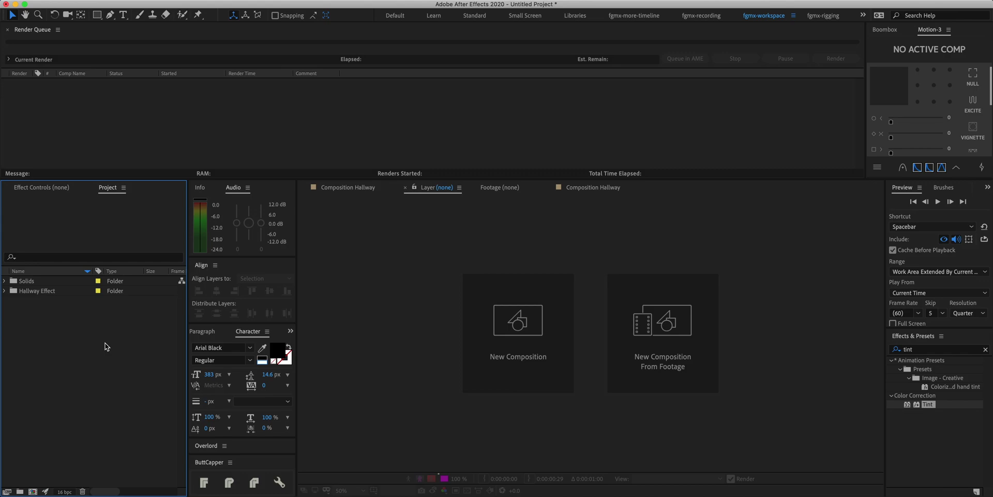
Create a new composition named Sphere Source, 1800 px wide and 740 px high.
key(super+n)
text(Sphere Source)
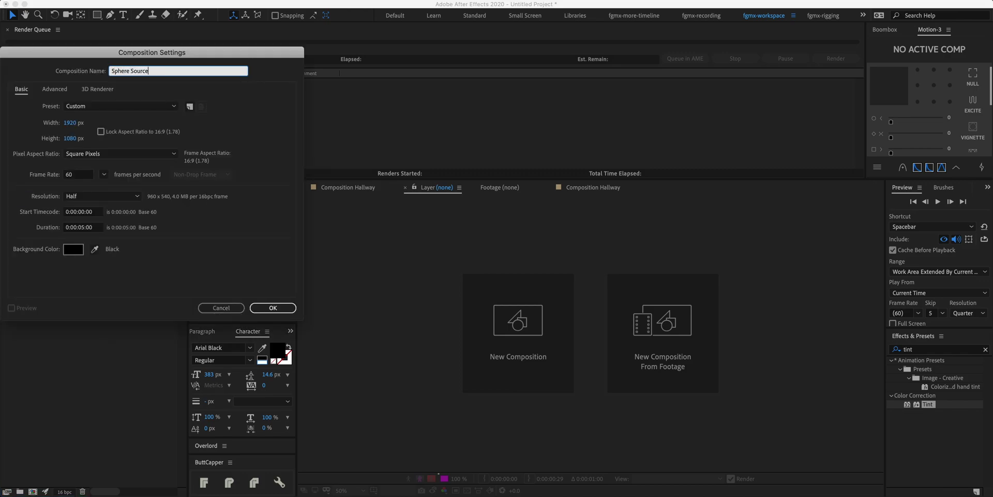
key(Tab)
text(1800)
key(Tab)
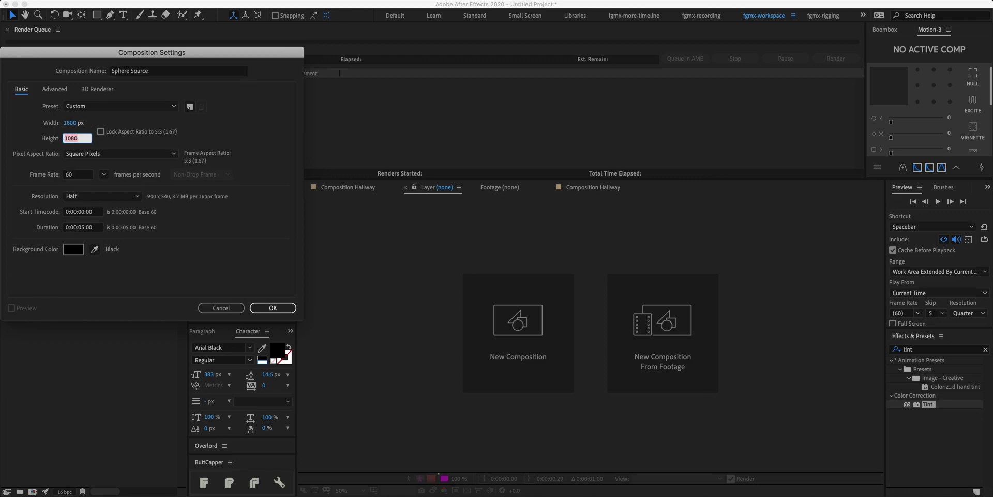
text(740)
key(Return)
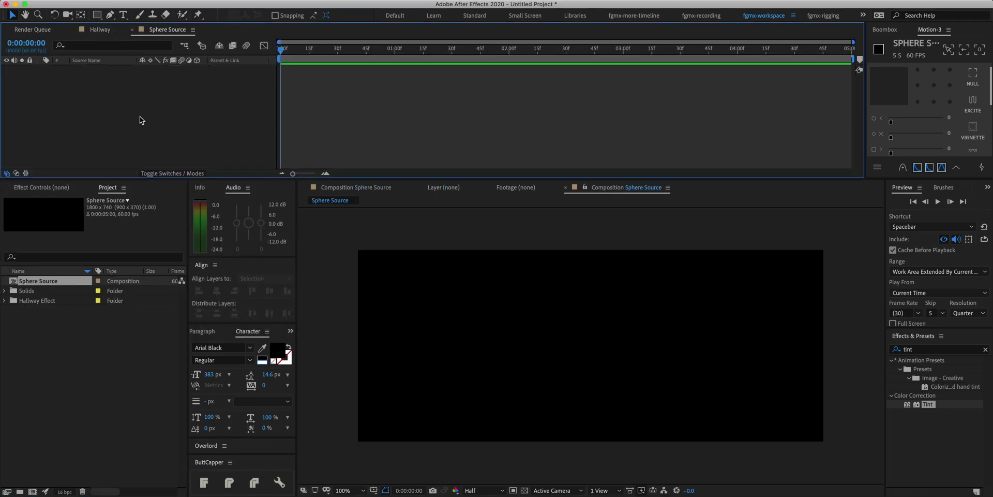
Add a text layer reading TEXT in the Sphere Source composition and change its fill to white.
key(super+t)
click(507, 335)
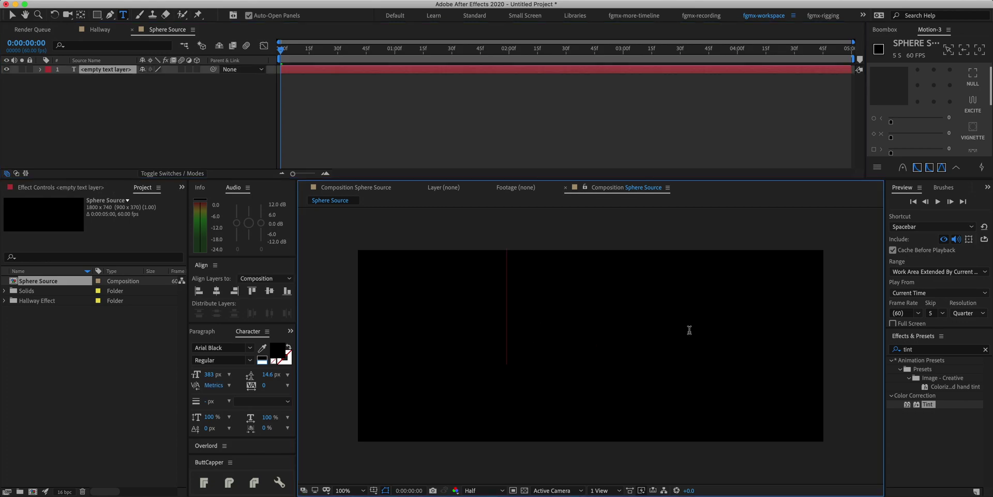
text(TEXT)
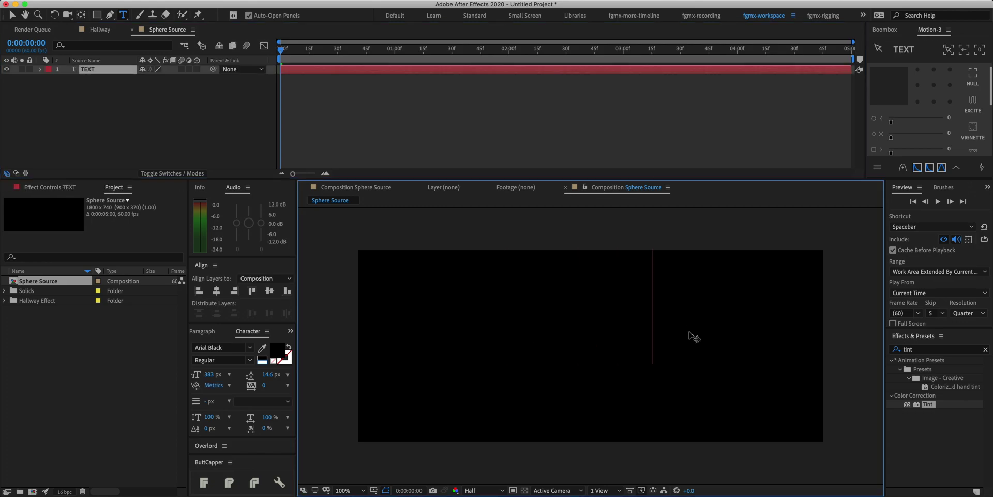
key(super+a)
click(262, 357)
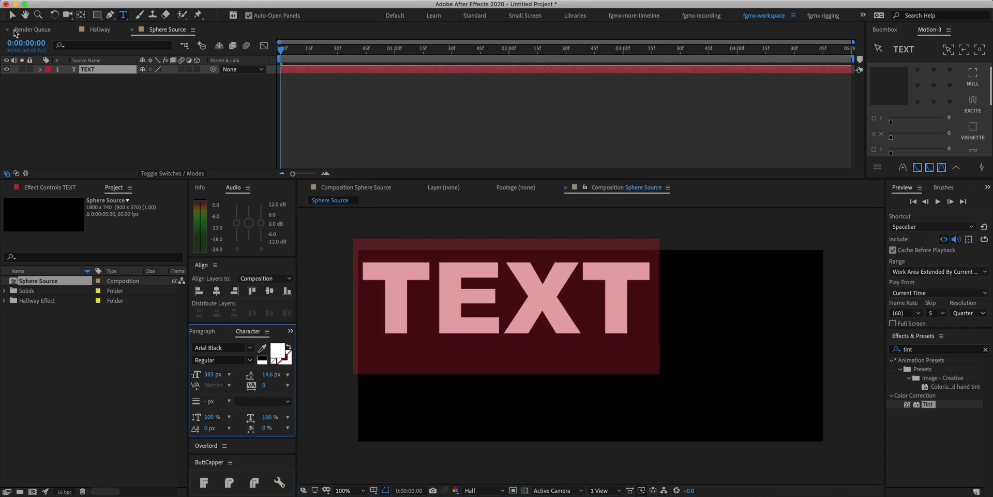
Center the TEXT layer and its anchor point in the composition and scale the layer to 138.1%.
click(103, 69)
key(s)
drag(155, 79, 178, 81)
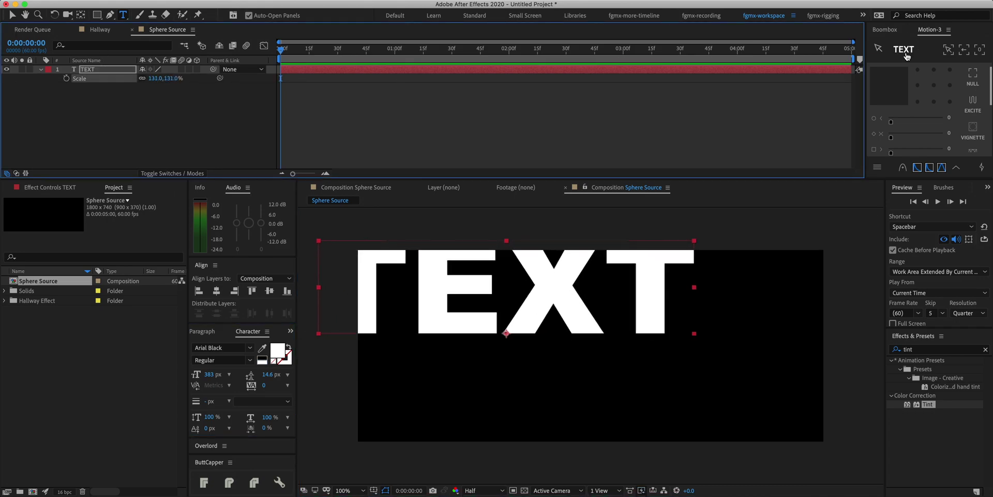
click(933, 85)
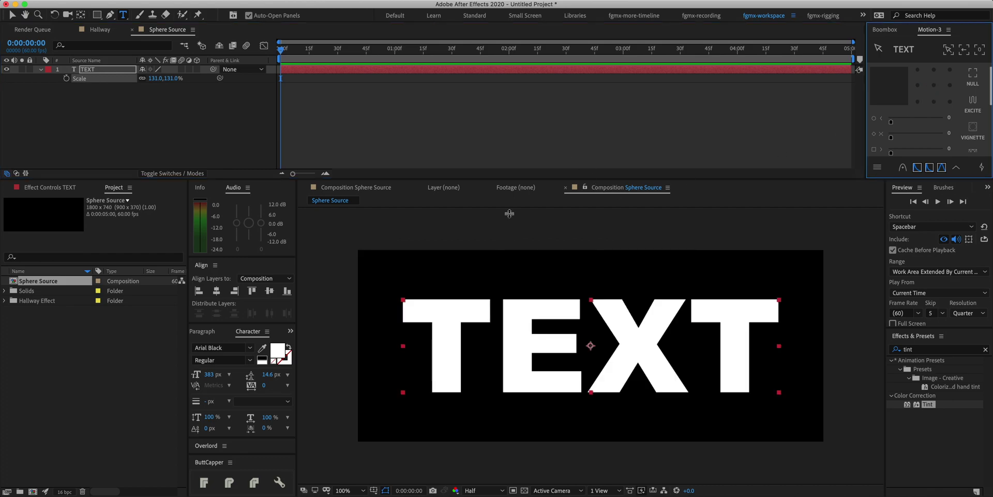
click(129, 159)
key(v)
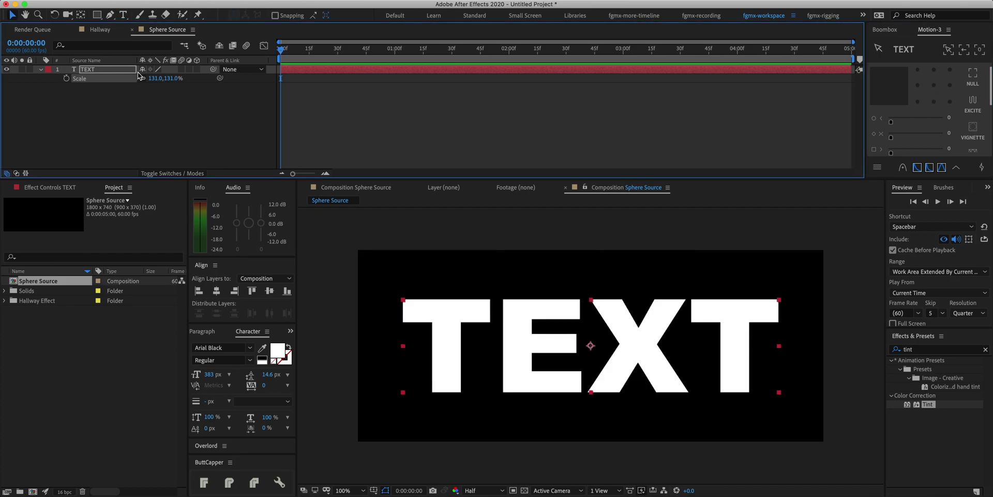
drag(152, 81, 197, 91)
click(414, 125)
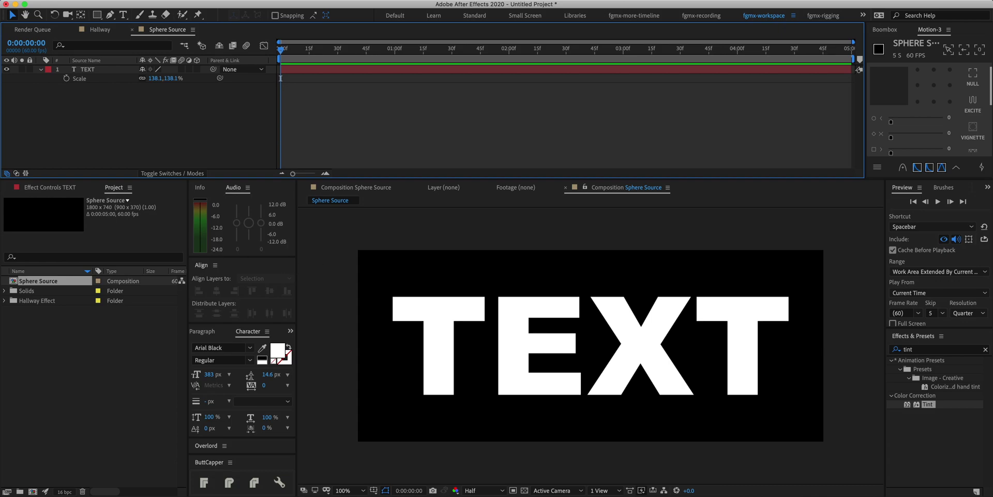
Create a 1920 x 1080 px composition named Sphere TextWall and place the Sphere Source composition in it.
key(super+n)
text(Sphere TextWall)
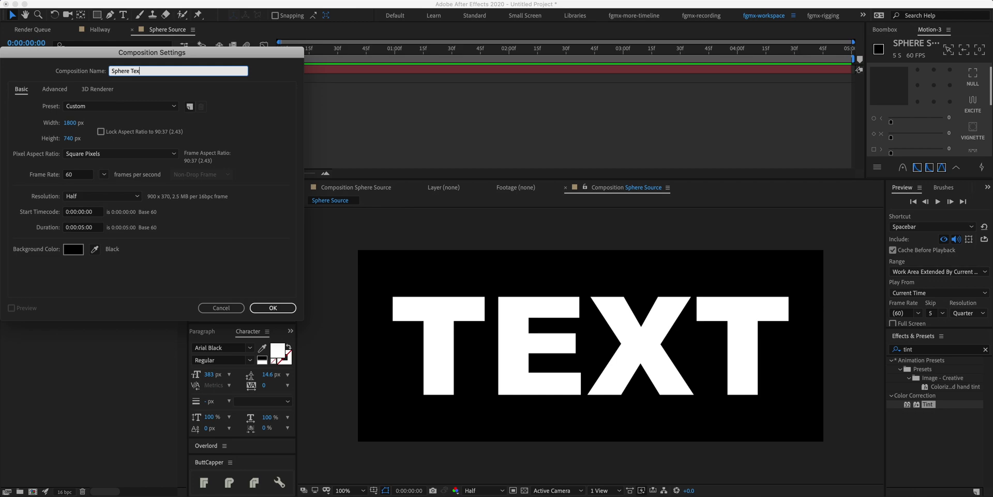
click(70, 122)
text(1920)
key(Tab)
text(1080)
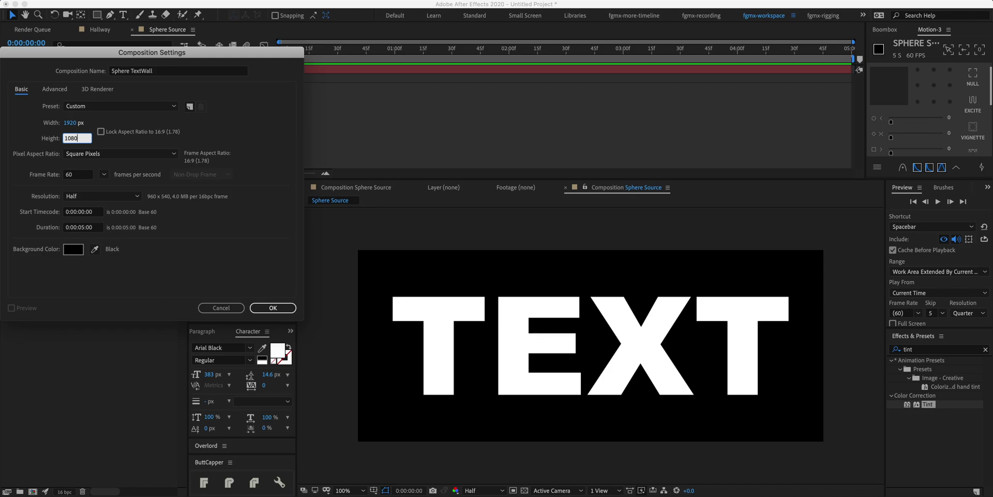
key(Return)
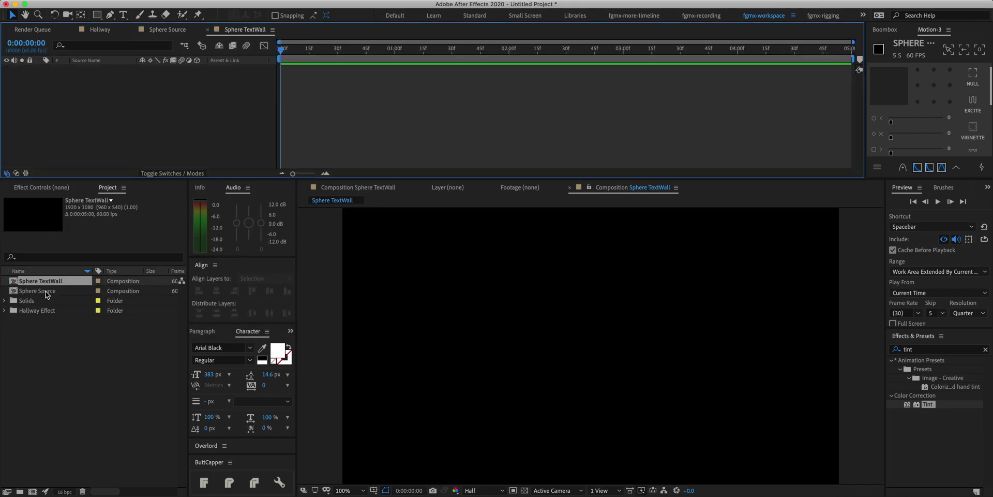
drag(34, 295, 82, 157)
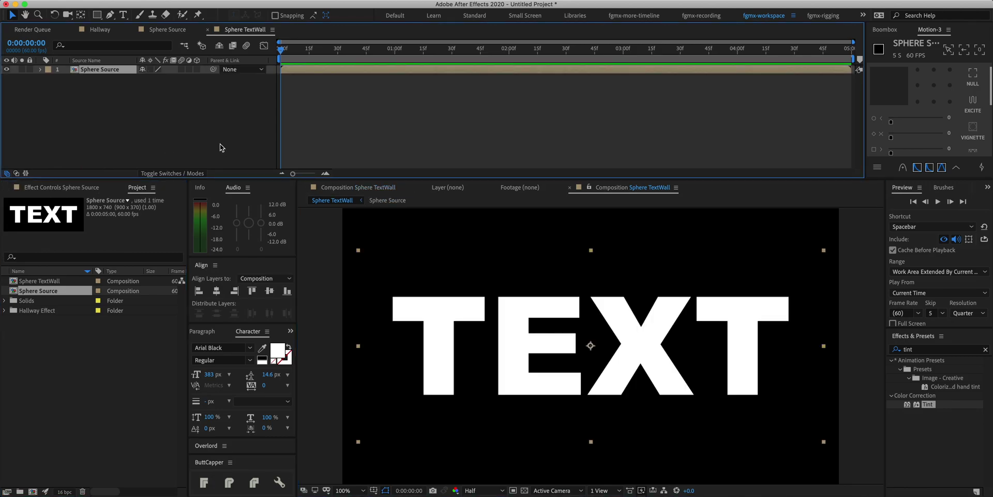
Apply the CC RepeTile effect to the Sphere Source layer in the Sphere TextWall composition.
key(ctrl+space)
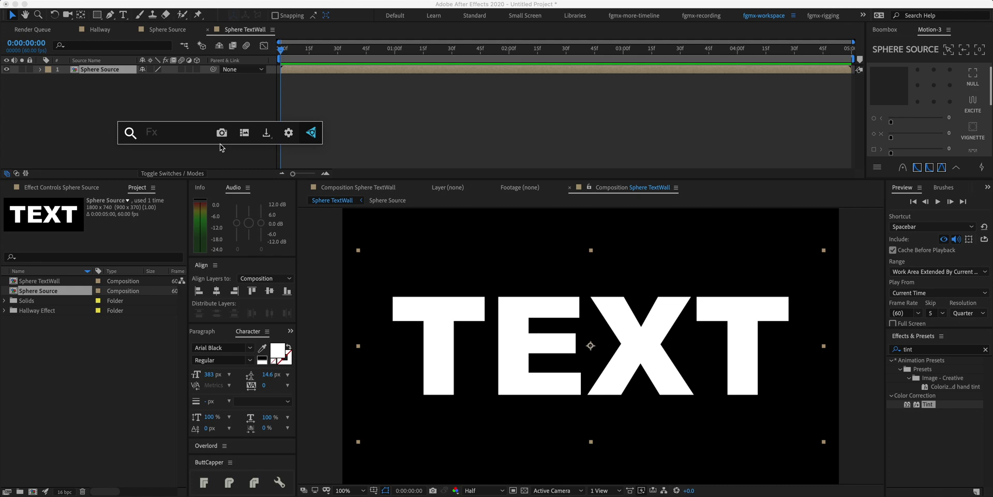
text(cc repe)
key(Return)
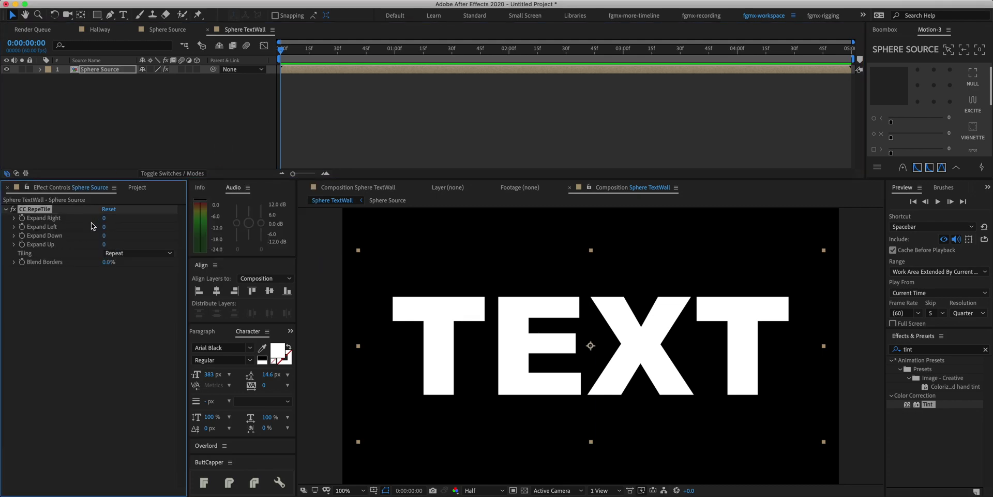
Set CC RepeTile's Expand Right, Left, Down and Up values each to 5000.
click(105, 217)
text(5000)
key(Tab)
text(5000)
key(Tab)
text(5000)
key(Tab)
text(5000)
key(Return)
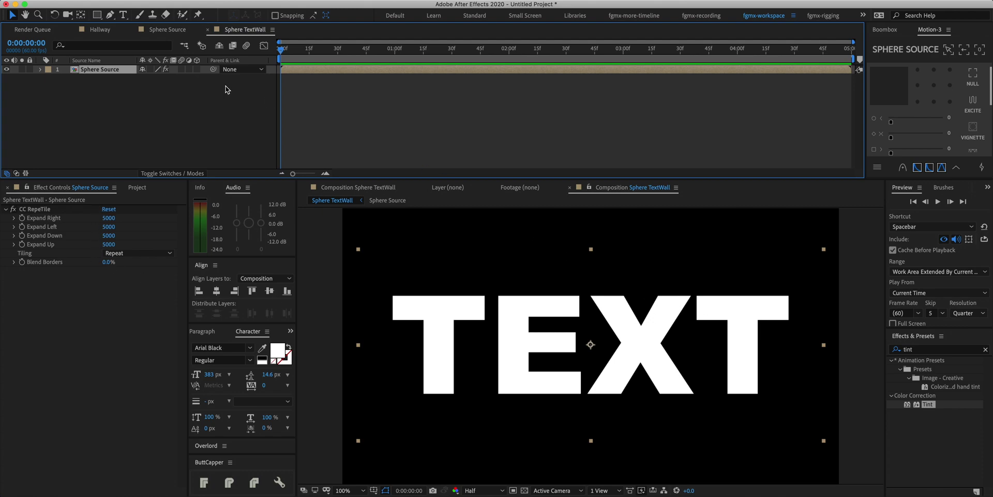
Scale the Sphere Source layer to 20%.
key(s)
click(153, 79)
text(20)
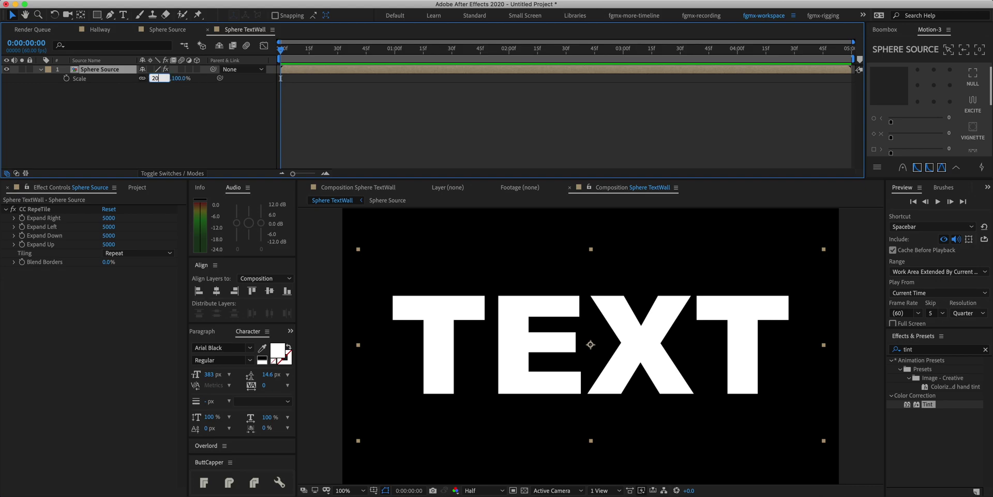
key(Return)
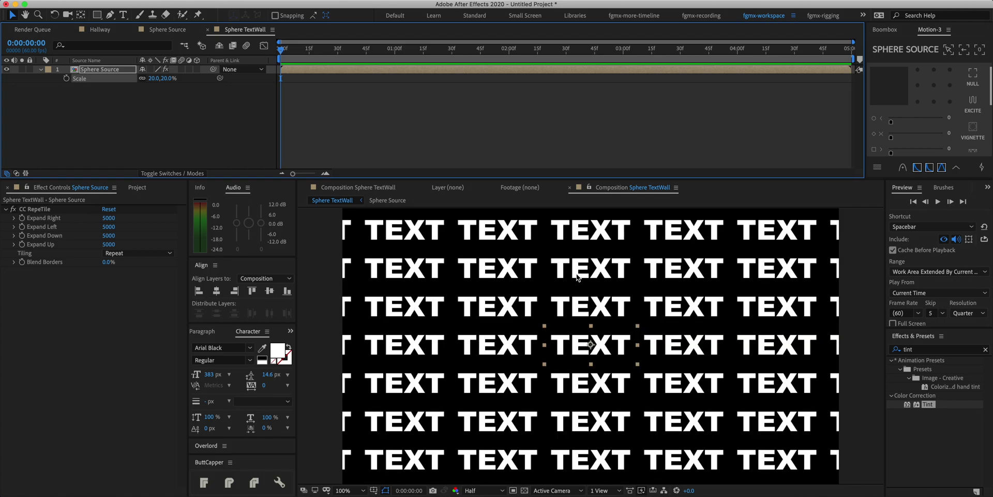
Examine the tiled TEXT pattern across the whole Sphere TextWall frame and up close.
key(comma)
key(comma)
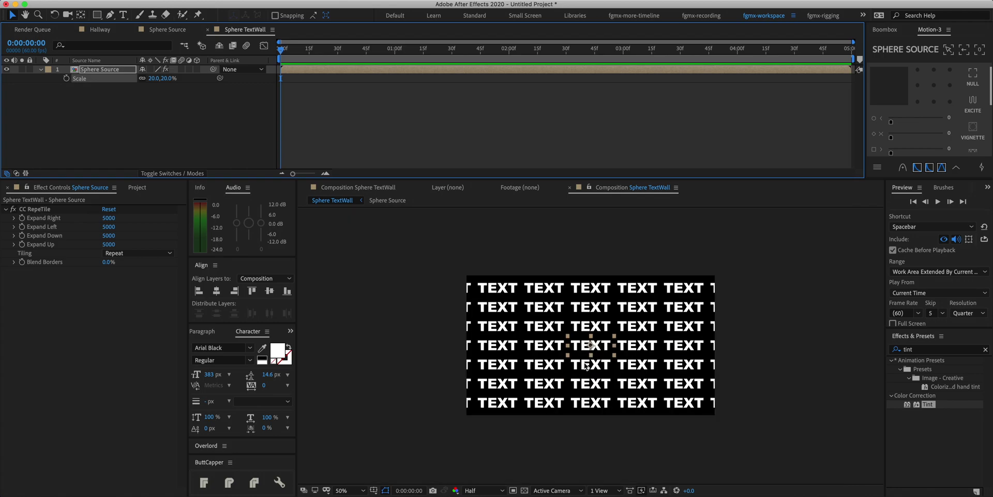
key(period)
key(period)
key(period)
key(period)
key(comma)
key(comma)
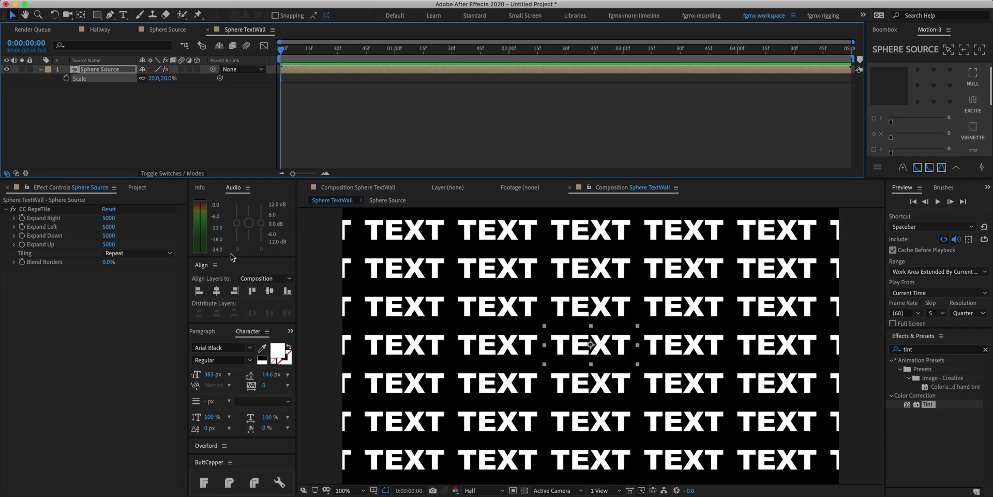
Keyframe the Sphere Source layer's position from about 1178, 540 at the first frame to about 754, 540 at 0:00:04:59.
key(p)
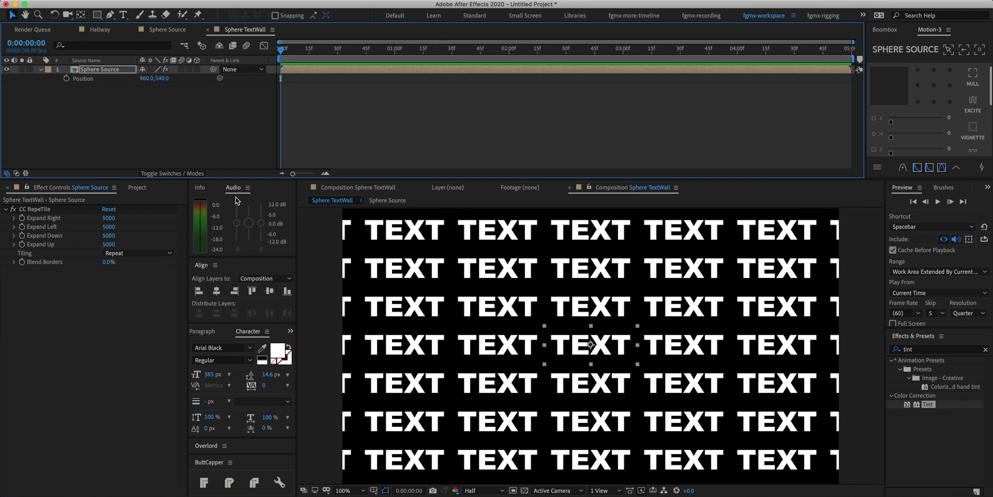
click(67, 78)
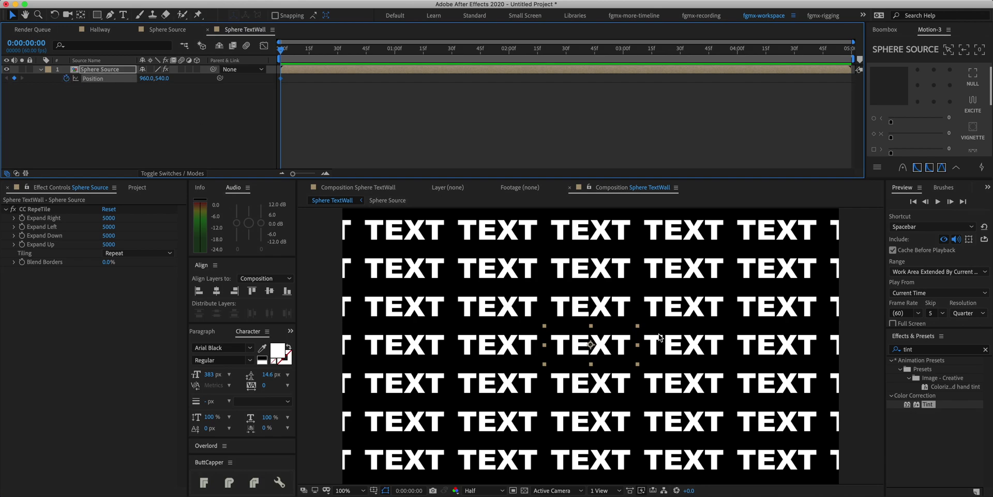
drag(587, 344, 615, 344)
key(comma)
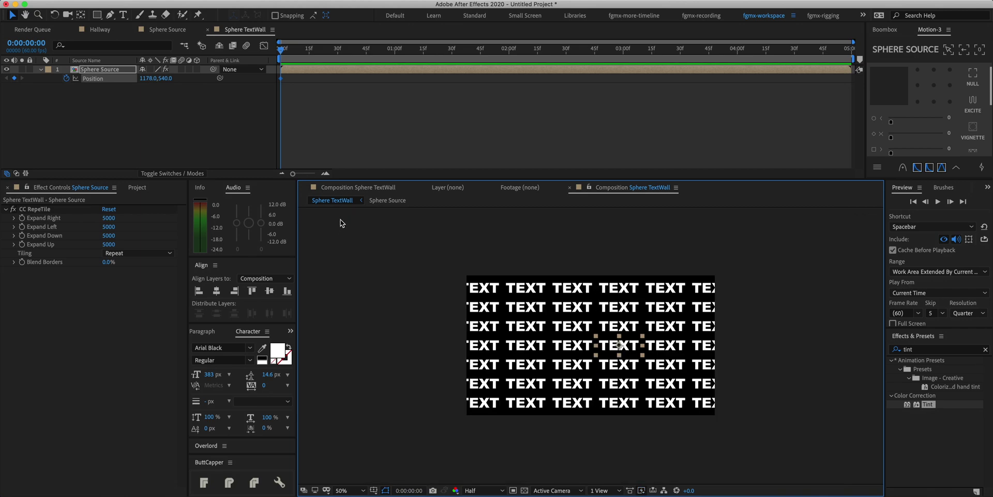
drag(282, 49, 861, 90)
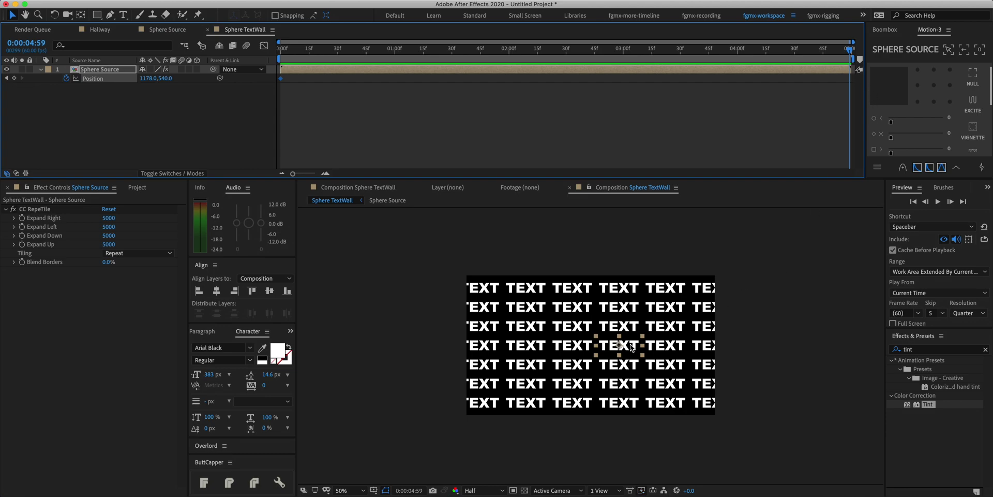
drag(634, 356, 579, 356)
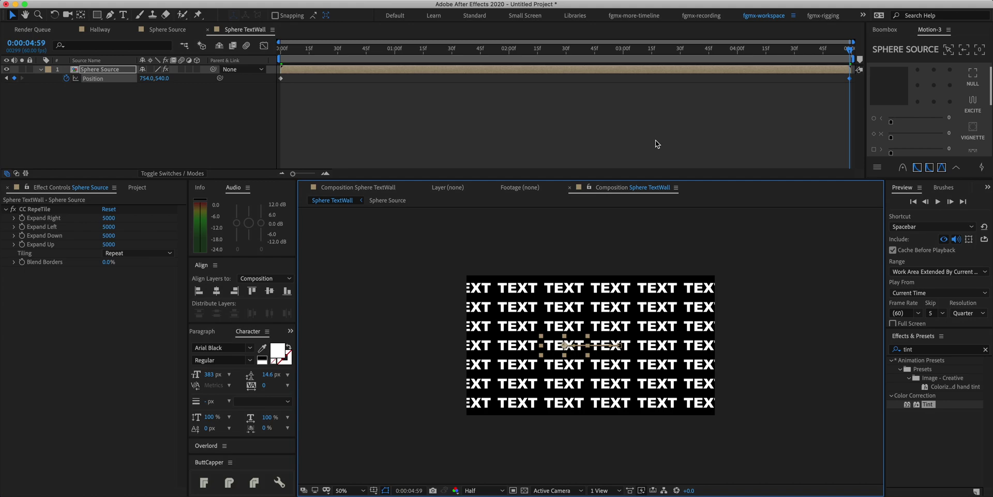
Return to the first frame and preview the horizontal movement of the text wall.
drag(850, 49, 186, 45)
key(space)
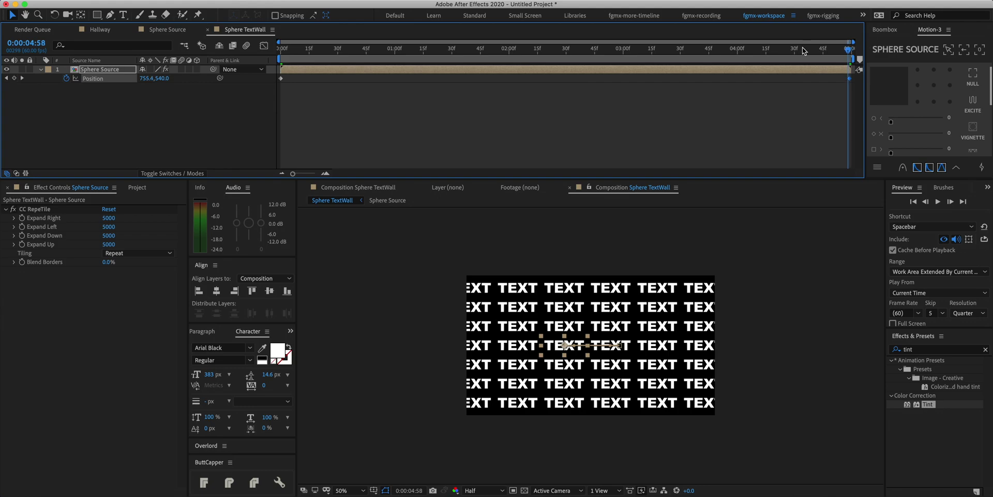
key(space)
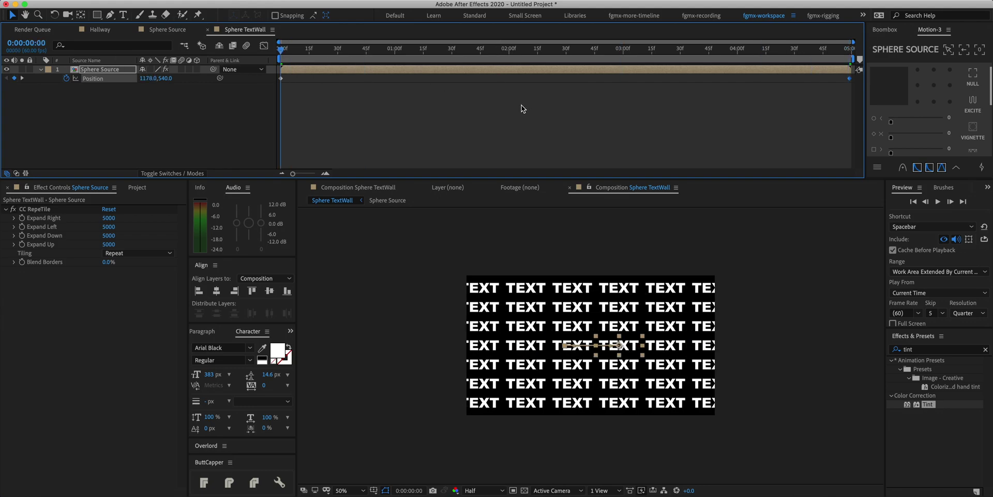
click(521, 106)
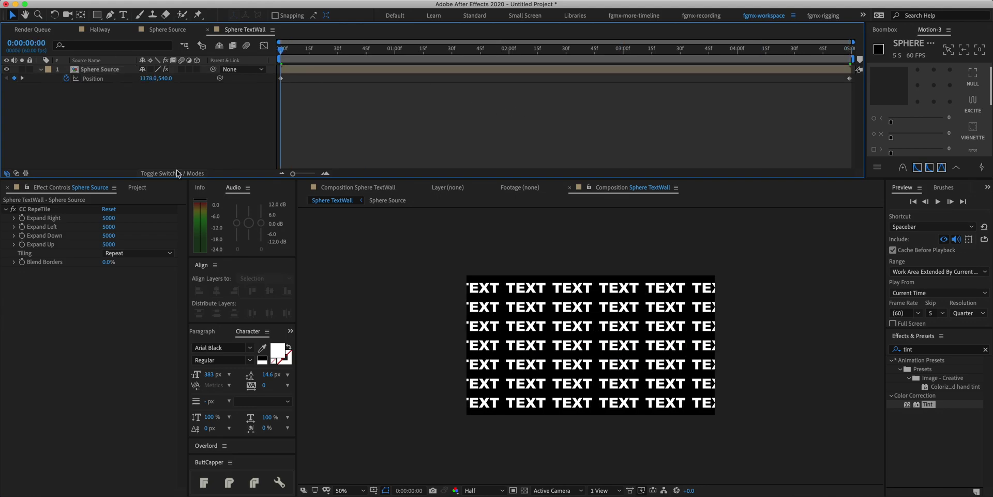
Create a 1920 x 1080 px composition named Sphere and place the Sphere TextWall composition in it.
click(136, 188)
key(super+n)
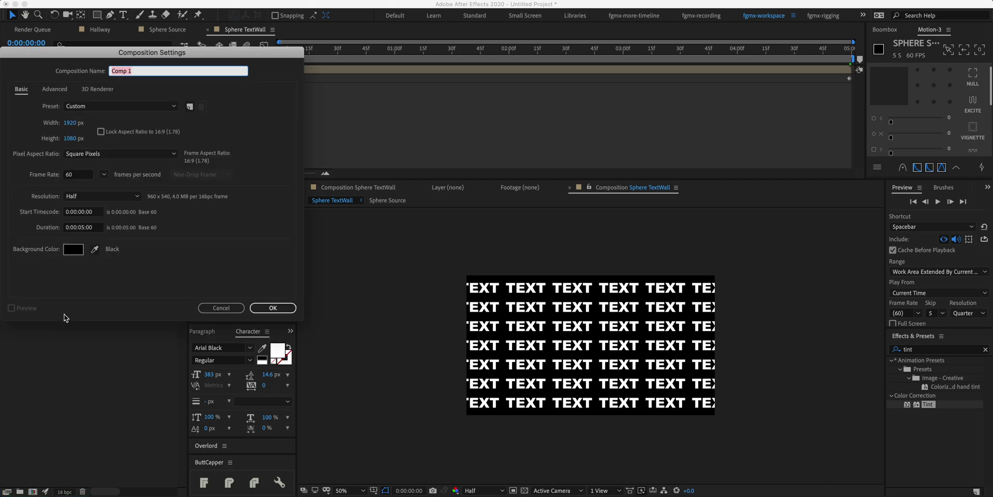
text(Sphere)
click(282, 307)
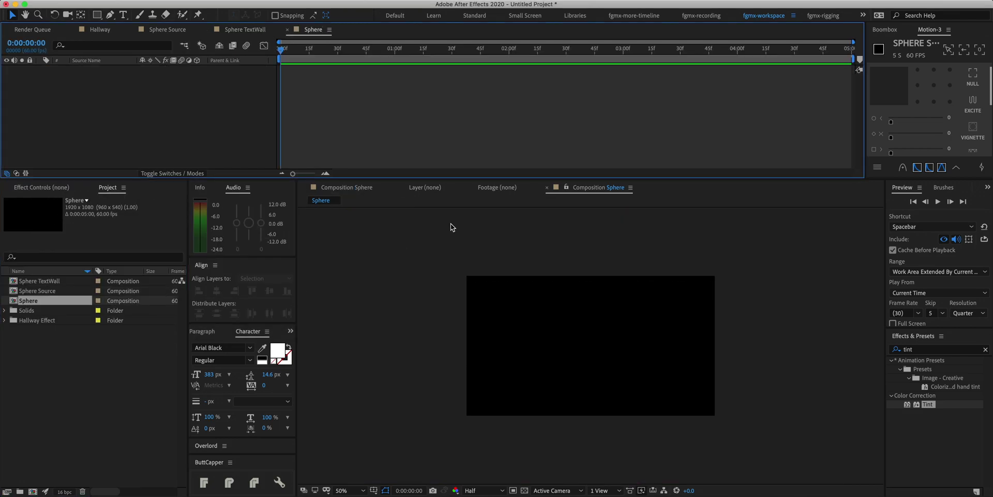
click(40, 280)
drag(41, 279, 74, 125)
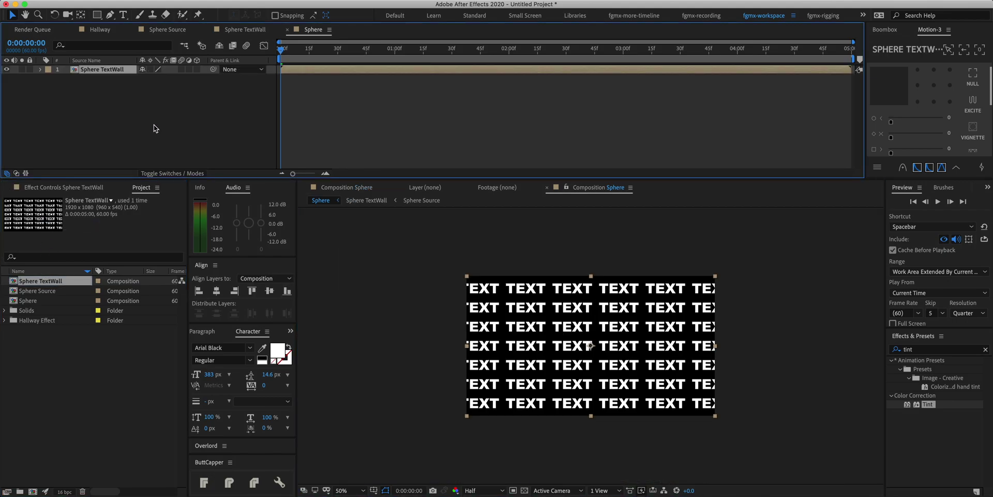
Add a 1920 x 1080 px pinkish-red solid beneath the Sphere TextWall layer as the background.
key(super+y)
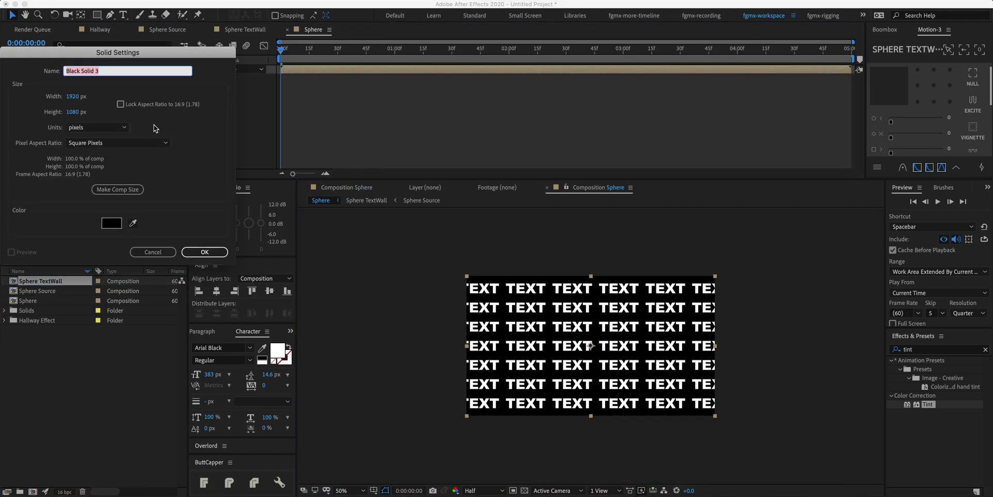
click(113, 227)
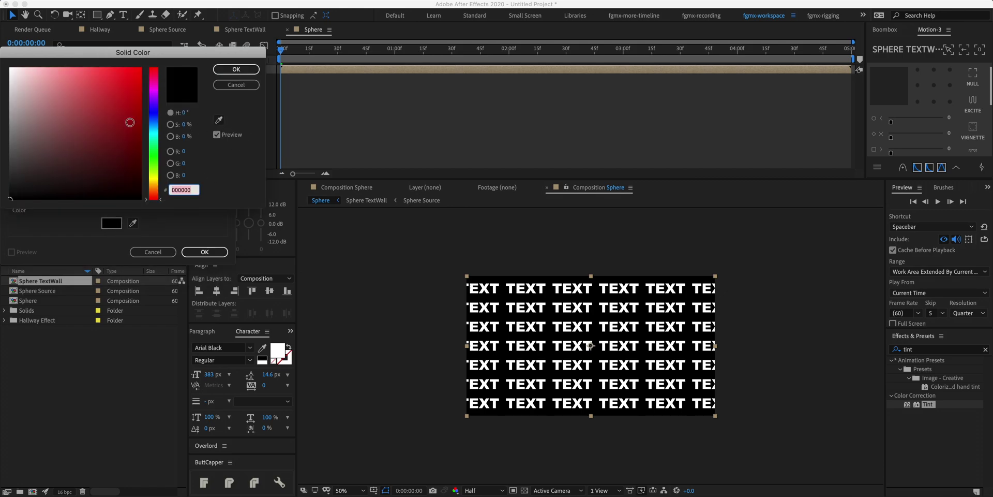
click(112, 81)
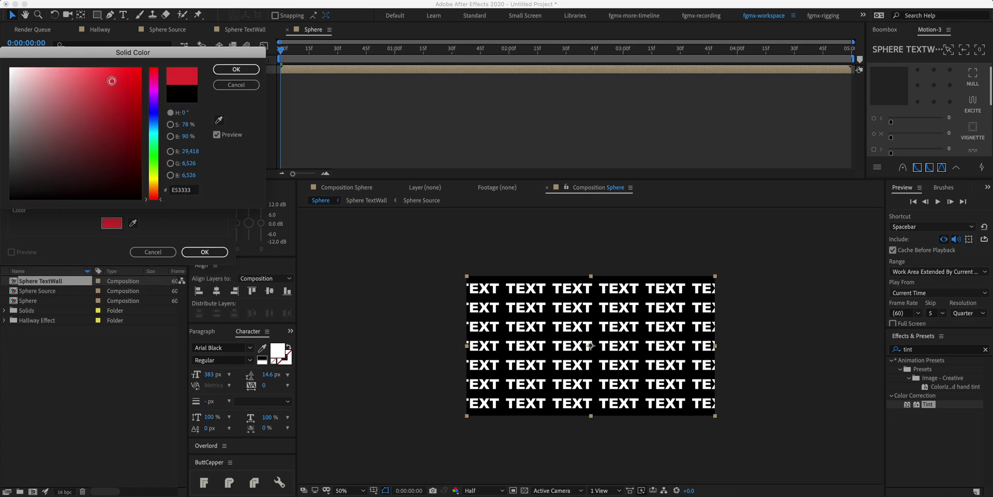
click(153, 71)
key(Return)
key(Return)
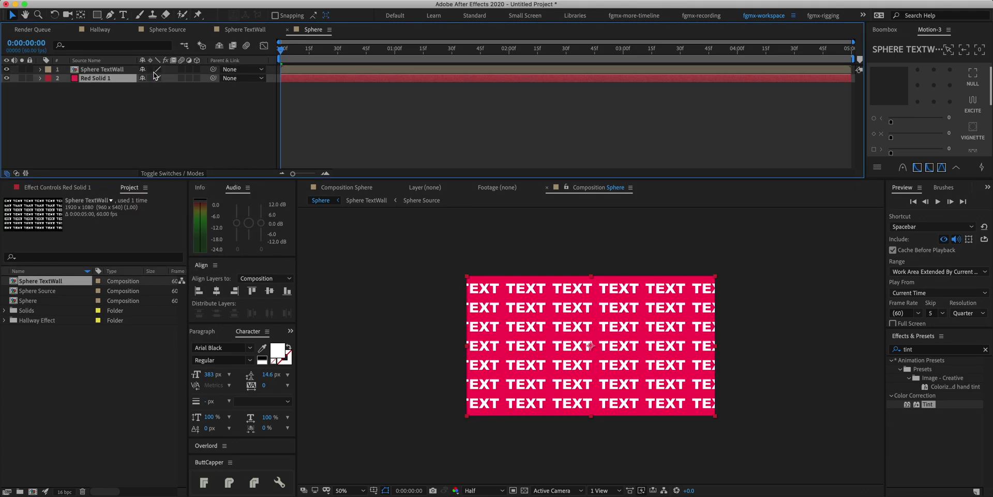
click(407, 122)
Find the CC Sphere effect and apply it to the Sphere TextWall layer.
scroll(512, 275, up, 3)
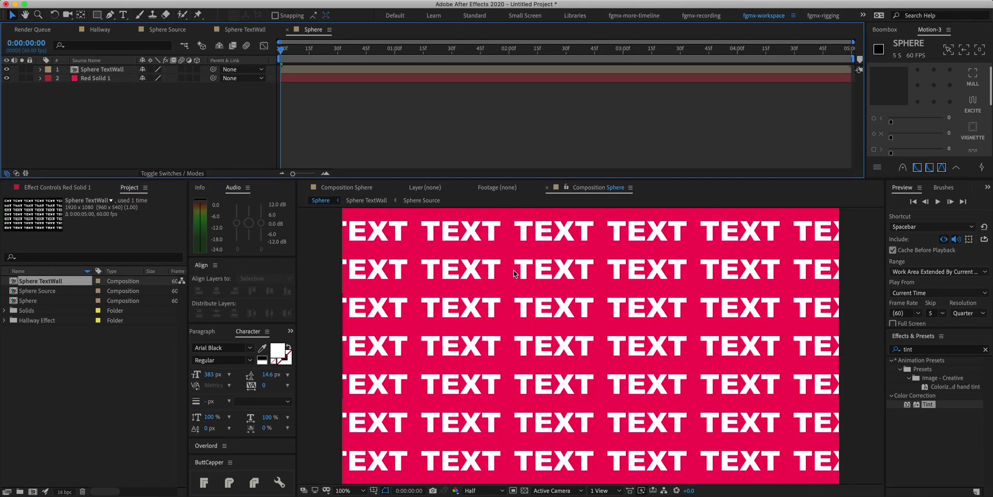
scroll(513, 274, down, 2)
click(102, 69)
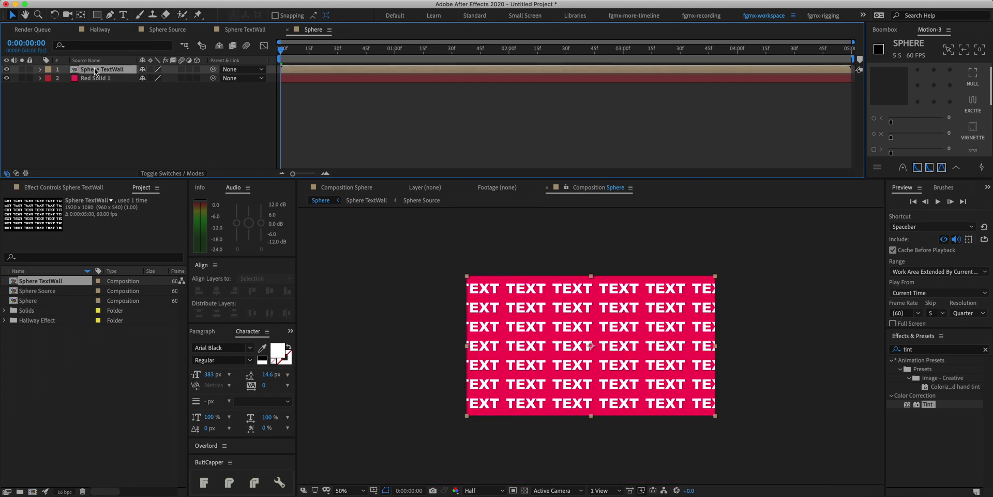
click(986, 350)
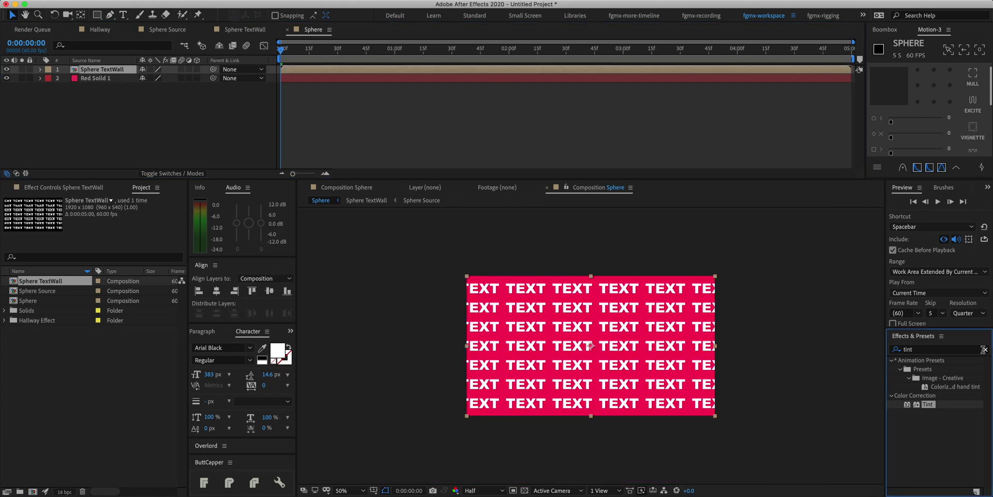
text(cc)
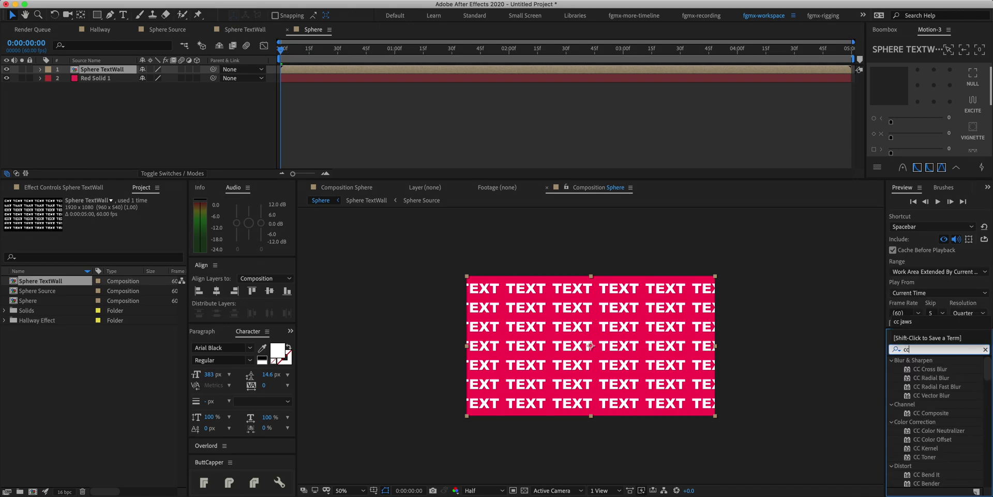
text( sphere)
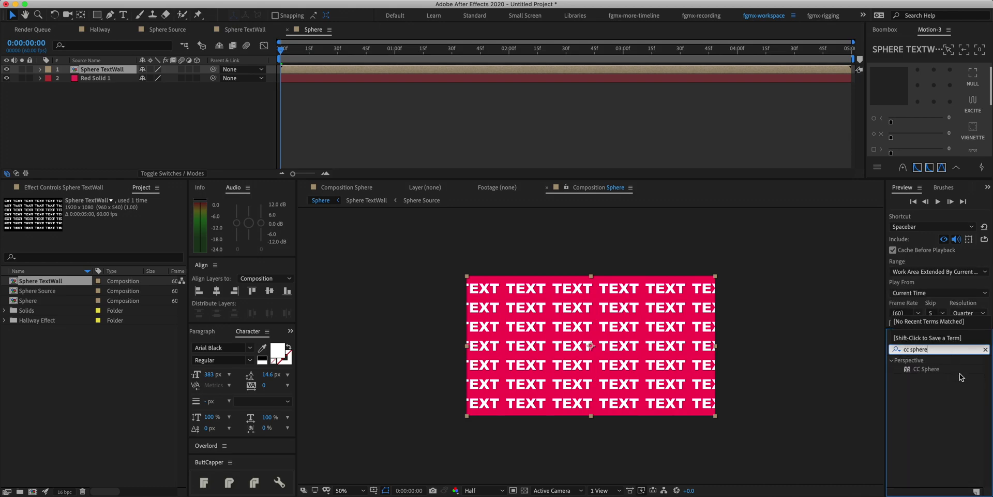
drag(926, 369, 593, 350)
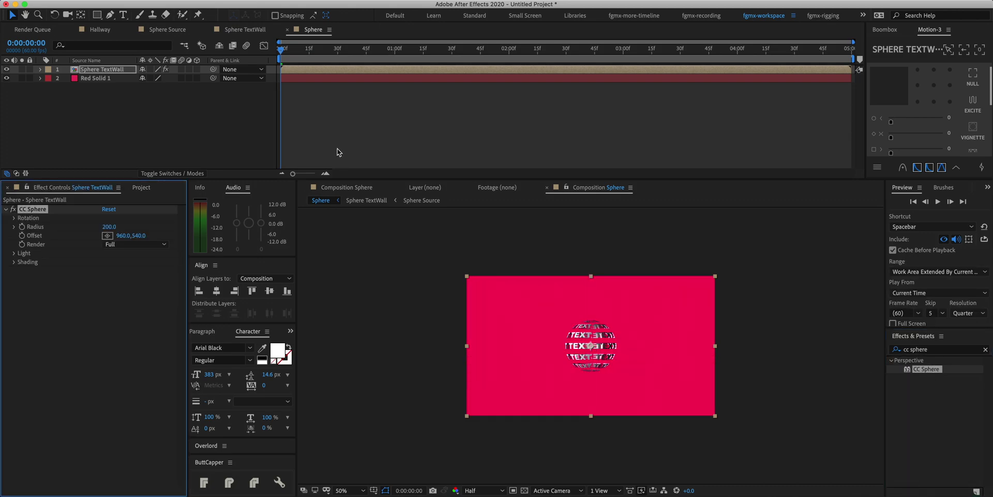
Increase the CC Sphere radius to 405.
key(slash)
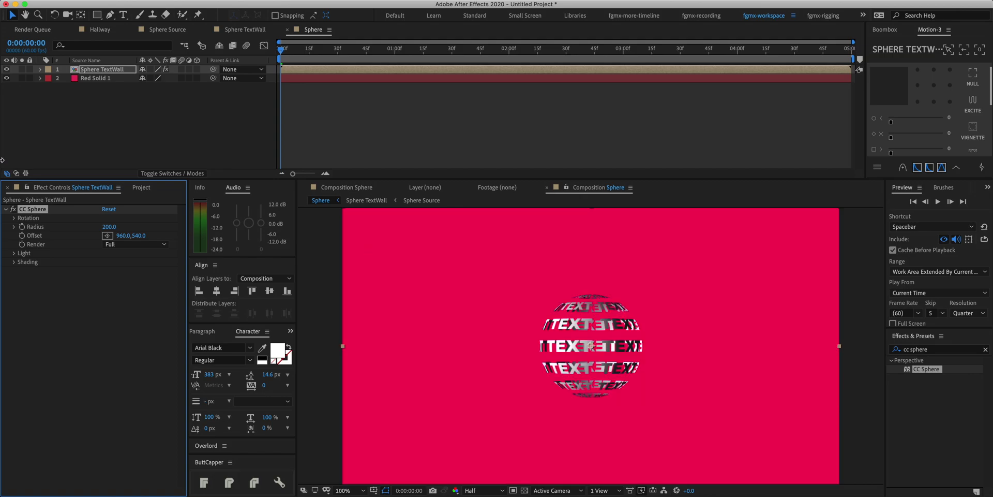
key(shift+slash)
drag(116, 226, 215, 227)
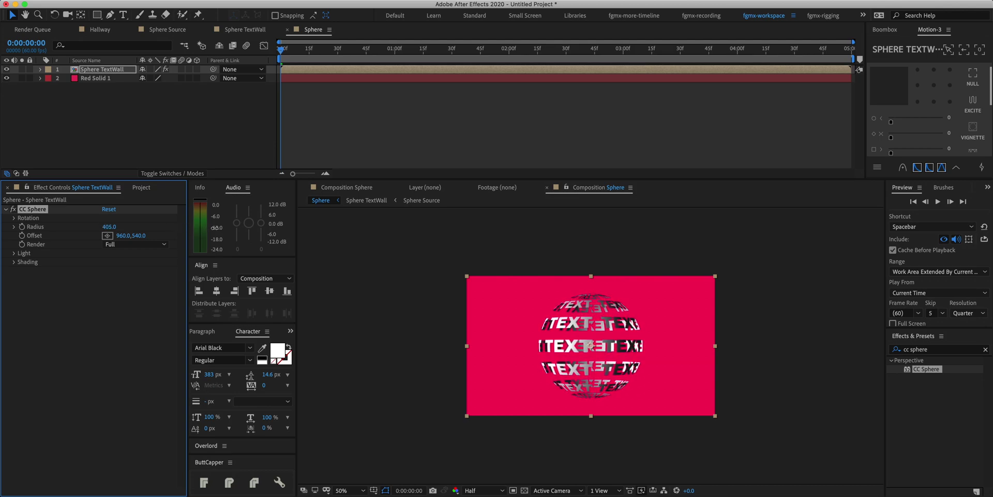
Set the CC Sphere render mode to Inside while at 0:00:03:00, and return to the first frame.
drag(312, 52, 623, 75)
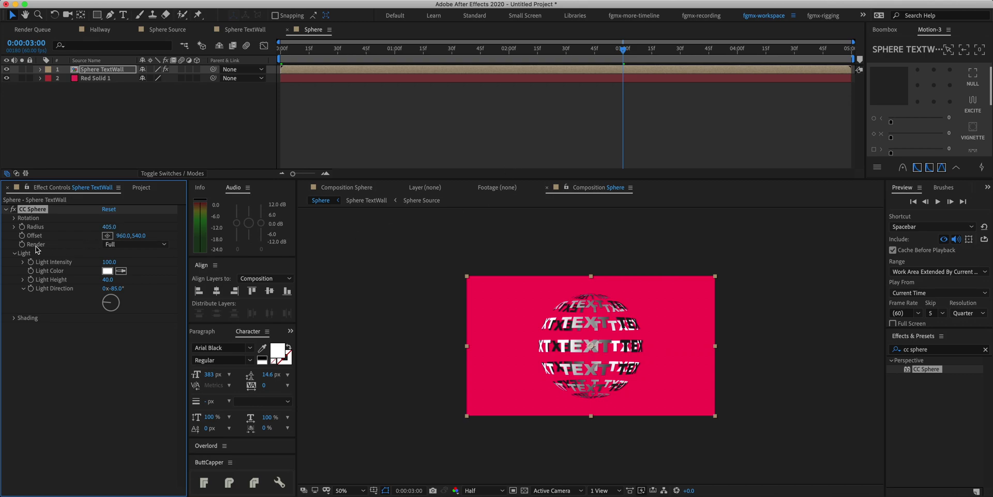
click(151, 245)
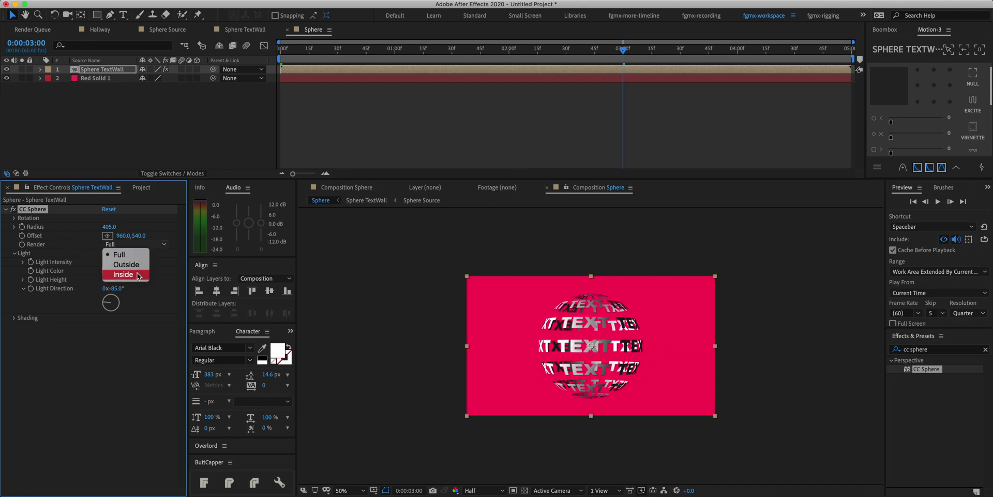
click(136, 274)
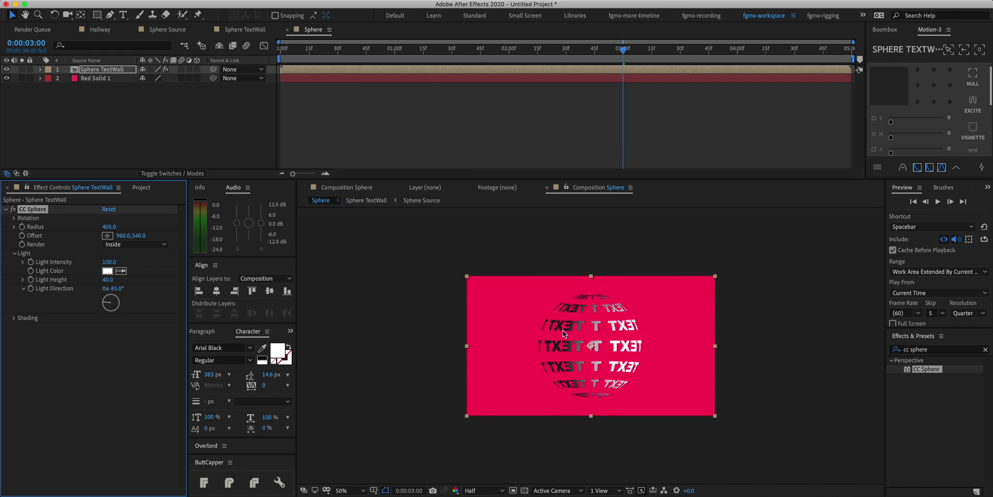
key(slash)
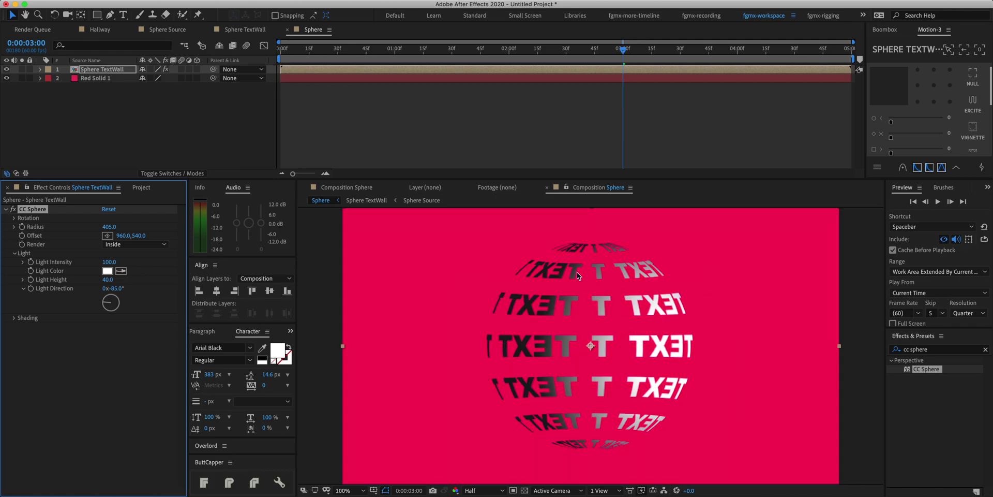
drag(621, 51, 245, 75)
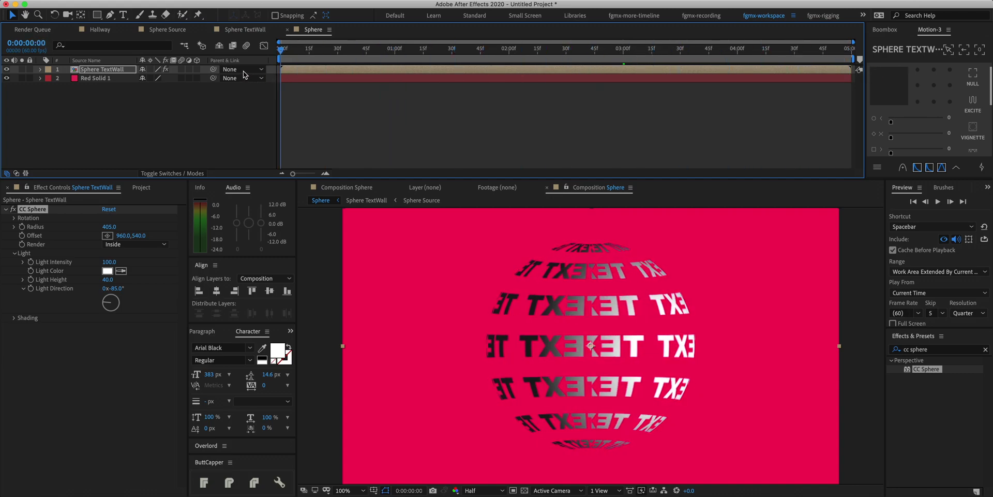
Set the CC Sphere render mode to Outside and rename the Sphere TextWall layer as Inside.
click(140, 244)
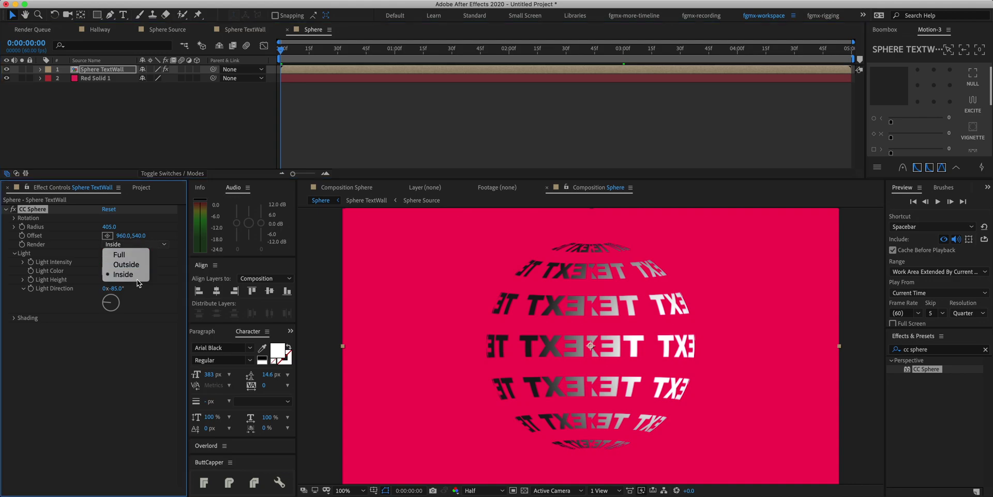
click(126, 264)
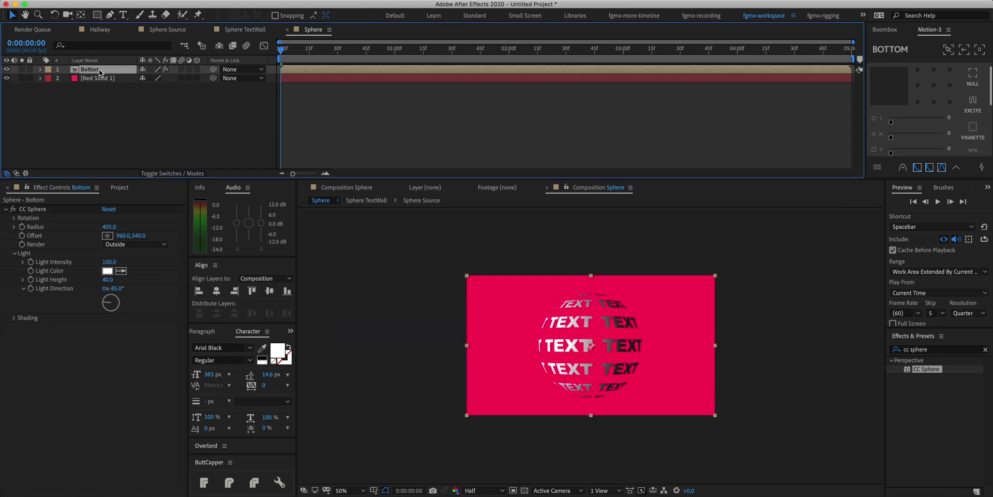
key(Return)
key(BackSpace)
key(Return)
key(slash)
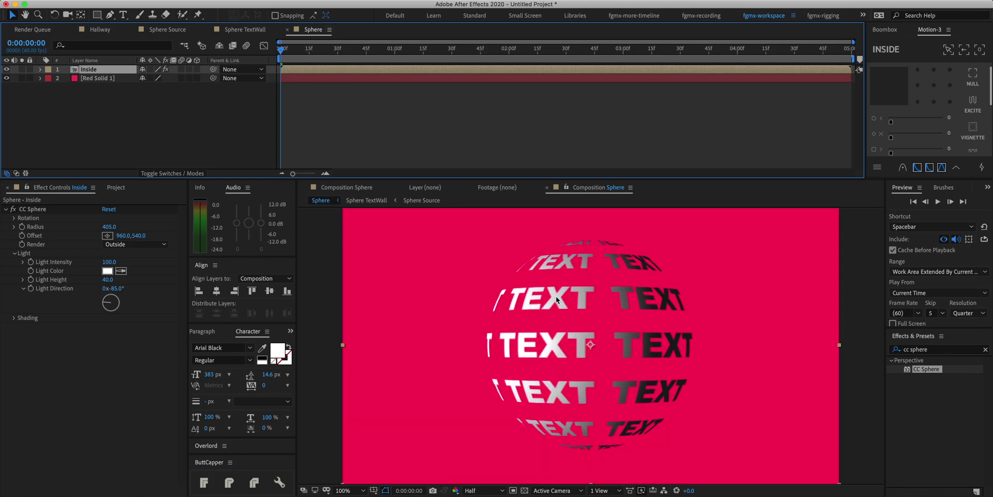
key(comma)
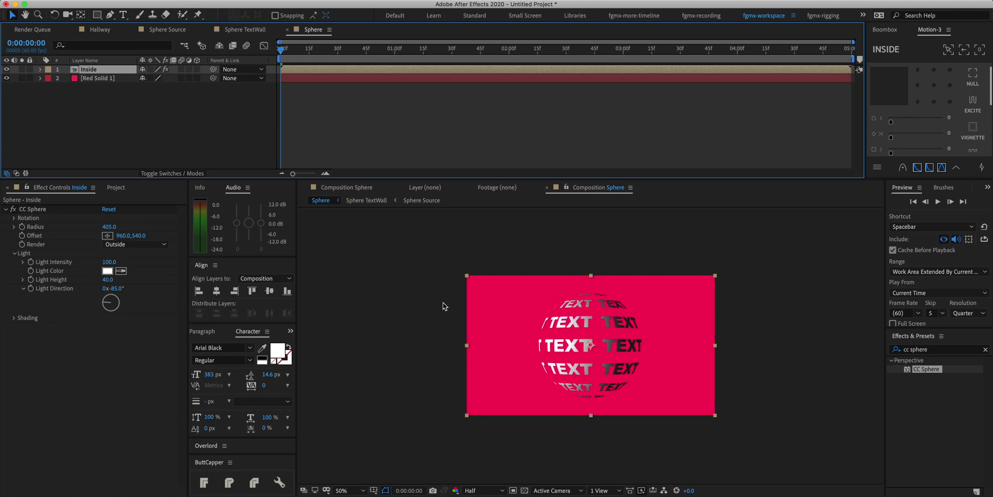
key(period)
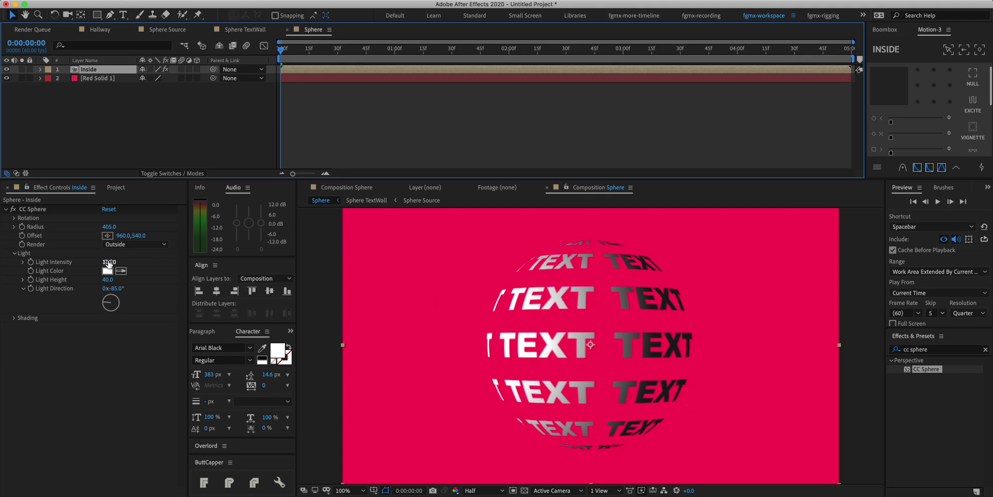
Set the CC Sphere light intensity to 151, light height to 100 and light direction to 0° on the Inside layer.
click(108, 263)
text(1)
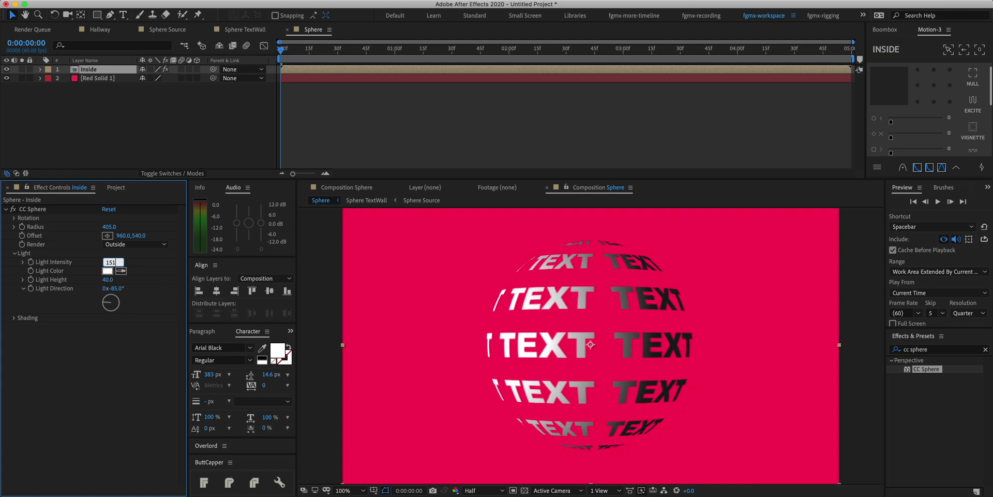
text(51)
key(Tab)
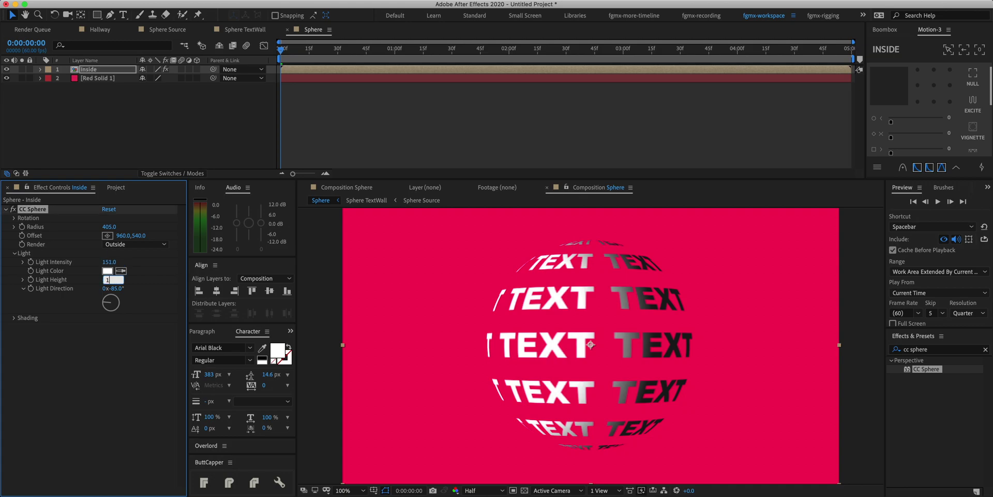
text(100)
key(Tab)
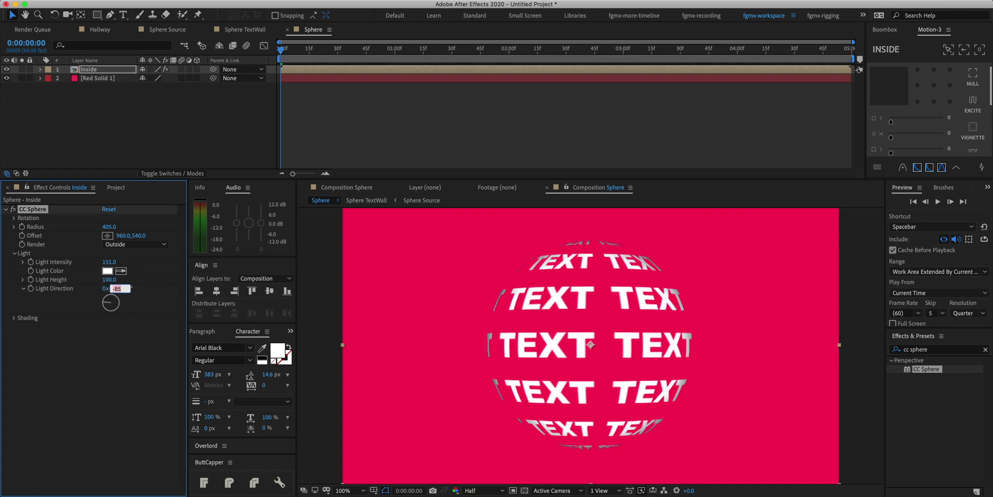
key(Return)
Set the CC Sphere ambient shading to 0 and collapse the effect's settings.
click(14, 318)
click(107, 327)
text(0)
key(Return)
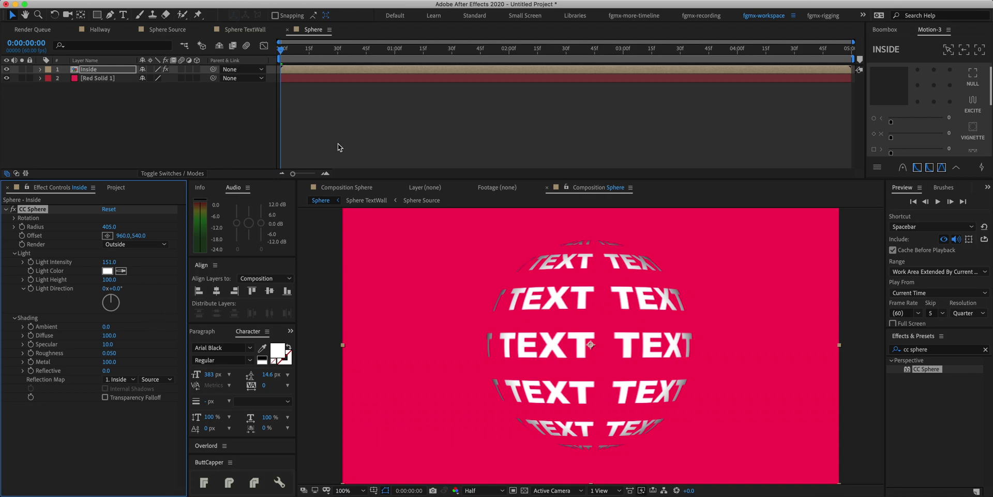
click(380, 126)
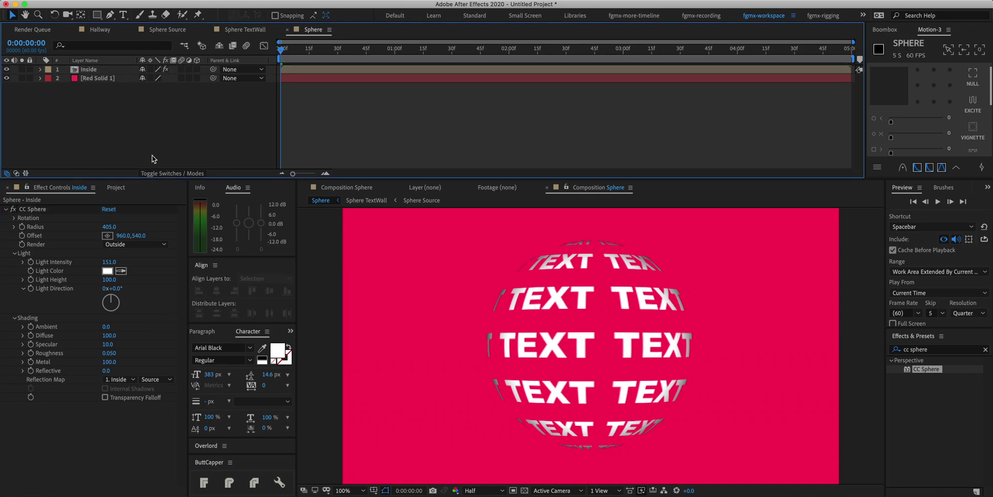
click(7, 209)
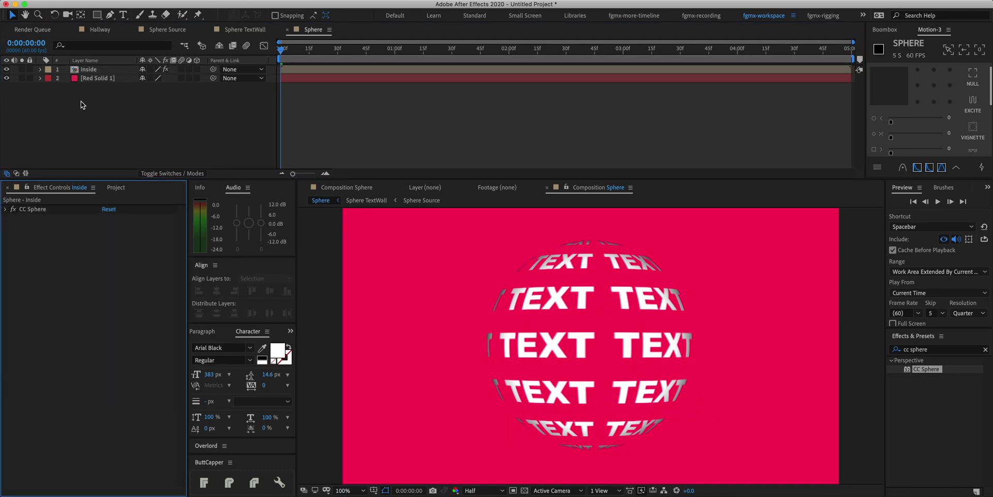
Find the Bulge effect and apply it to the Inside layer.
click(90, 71)
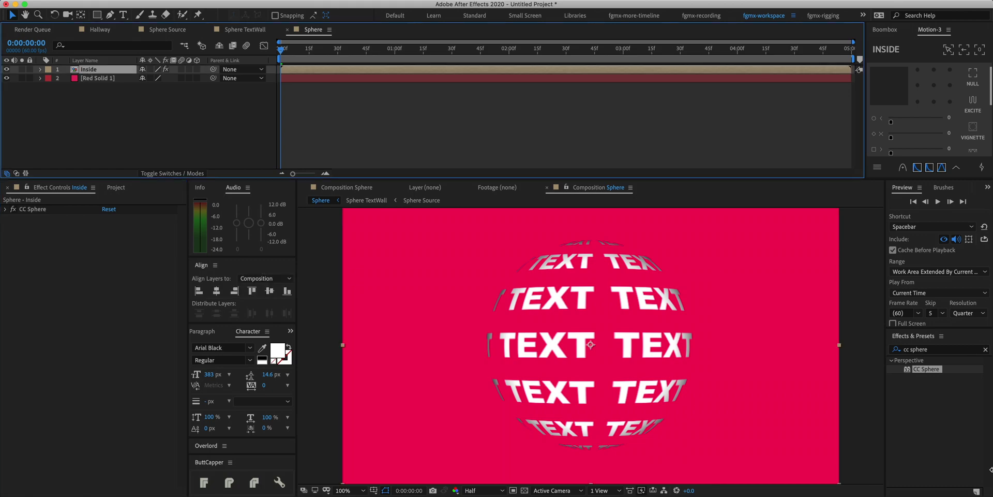
click(985, 350)
click(954, 352)
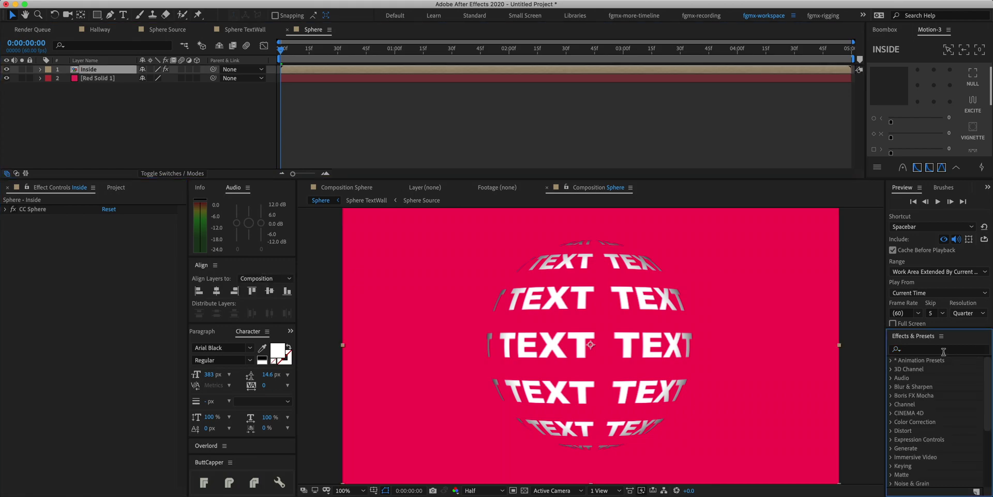
click(936, 352)
text(bulkg)
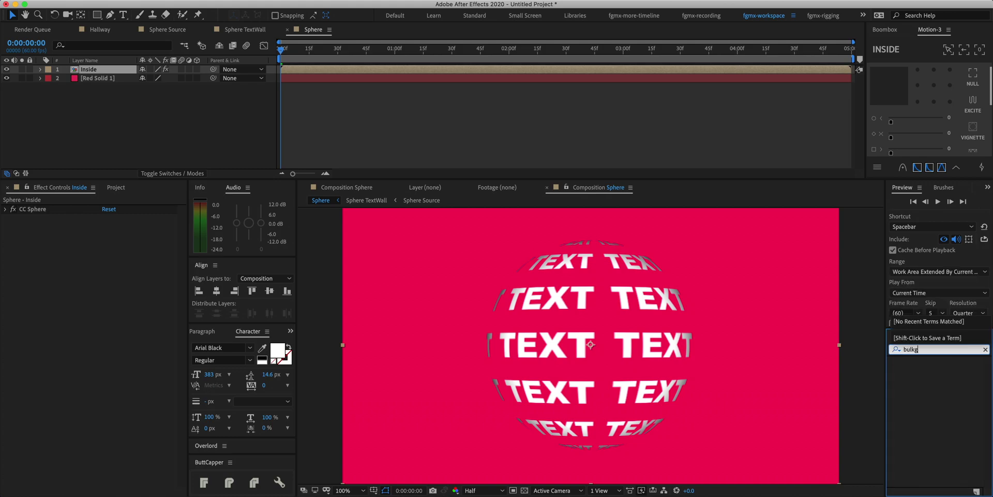
key(BackSpace)
text(ge)
drag(926, 369, 569, 349)
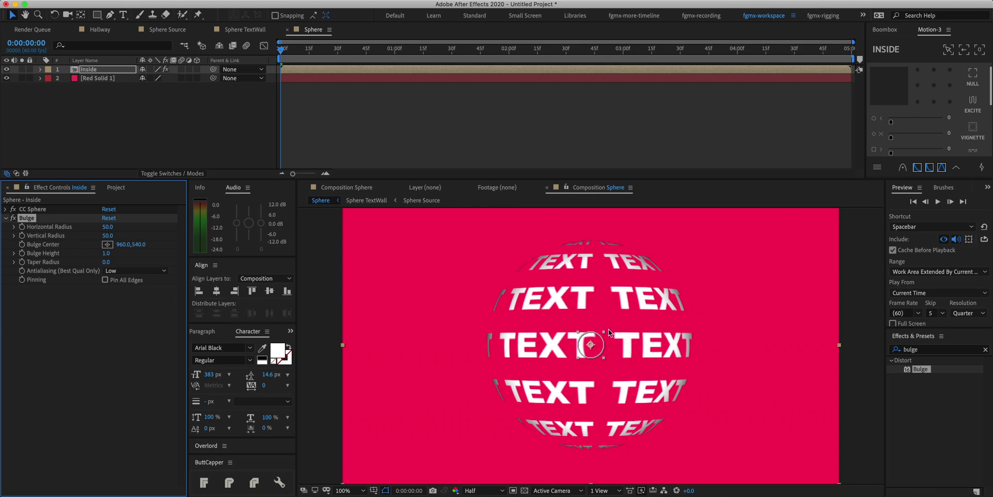
Match the Bulge effect to the sphere's radius by setting its horizontal and vertical radius to 405.
click(5, 209)
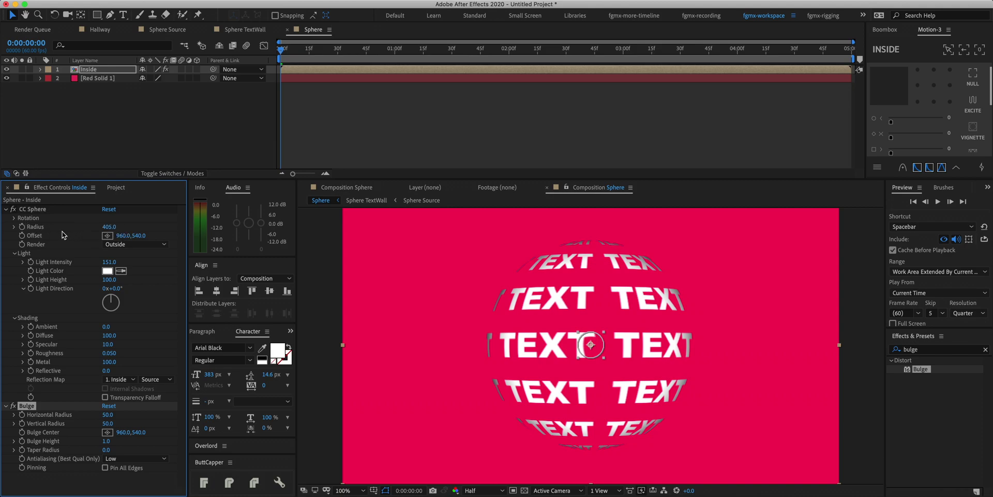
click(107, 415)
text(405)
key(Tab)
text(405)
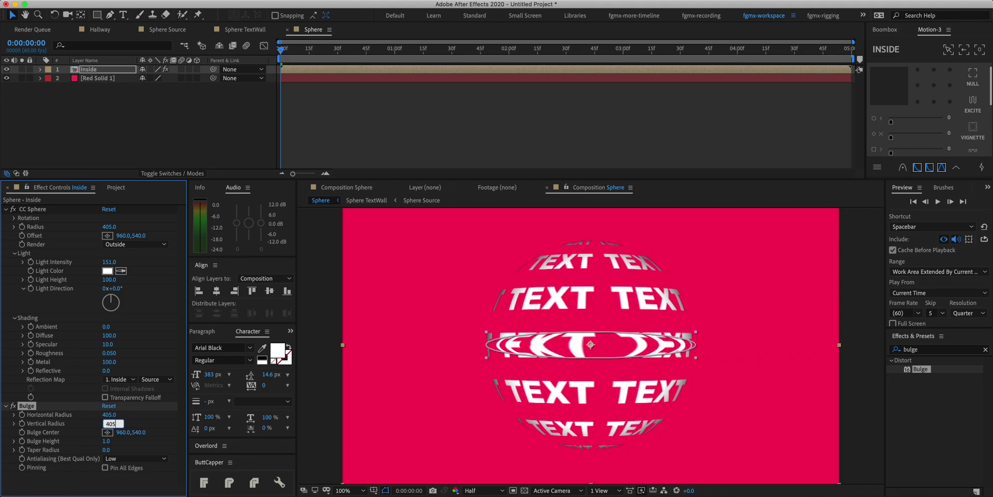
key(Return)
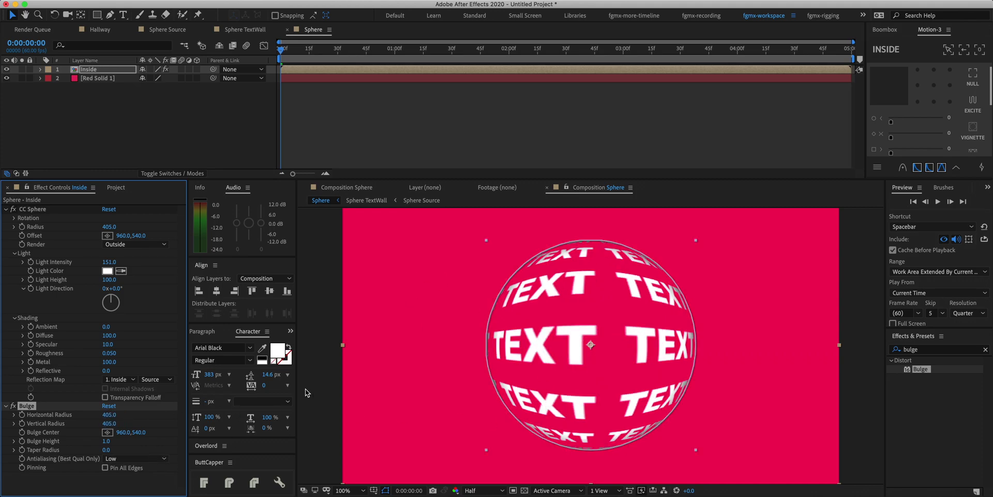
Set the Bulge height to -0.7 on the Inside layer and scrub the timeline to check it.
key(comma)
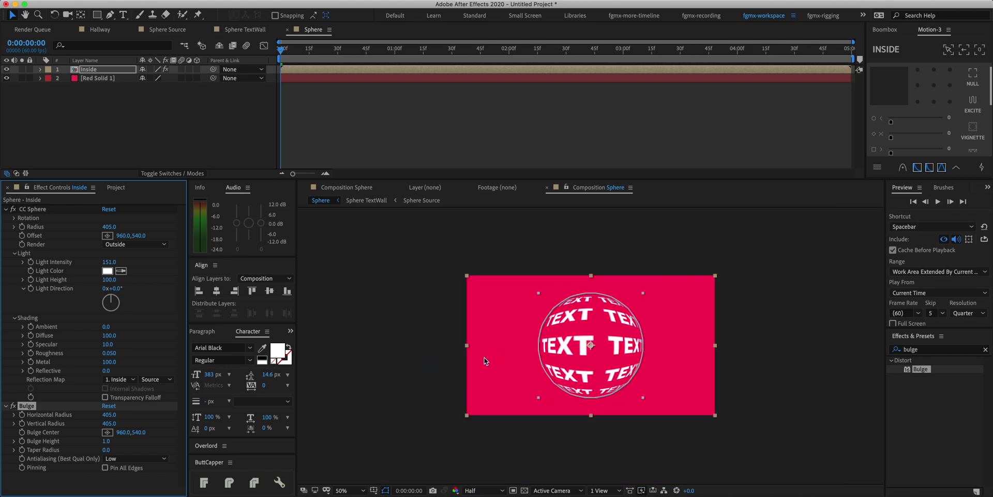
click(107, 441)
key(Return)
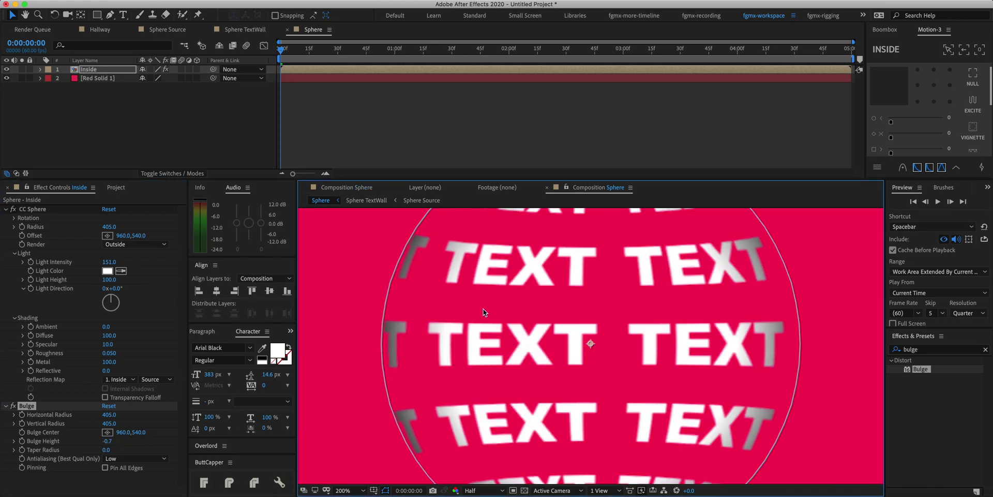
click(326, 110)
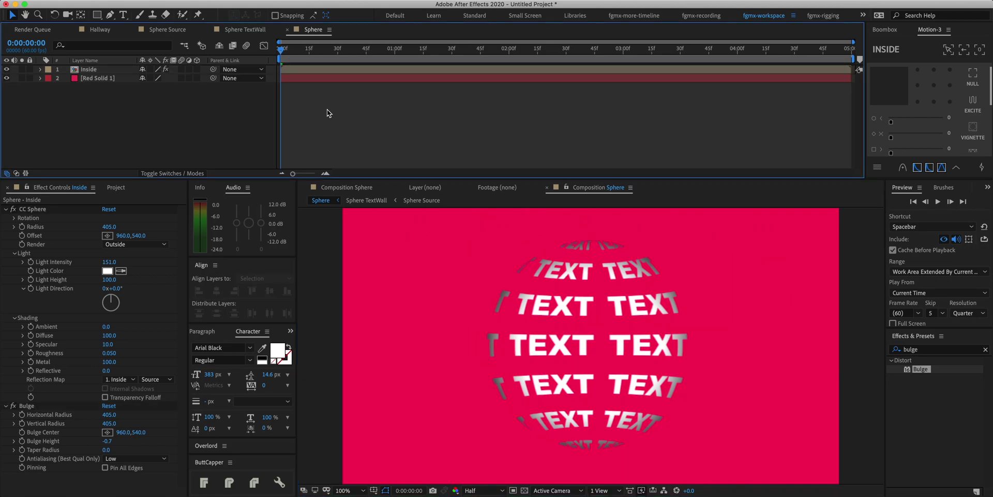
drag(291, 51, 202, 91)
Flip the Inside layer horizontally, scrub through the animation, and return to the first frame.
click(86, 71)
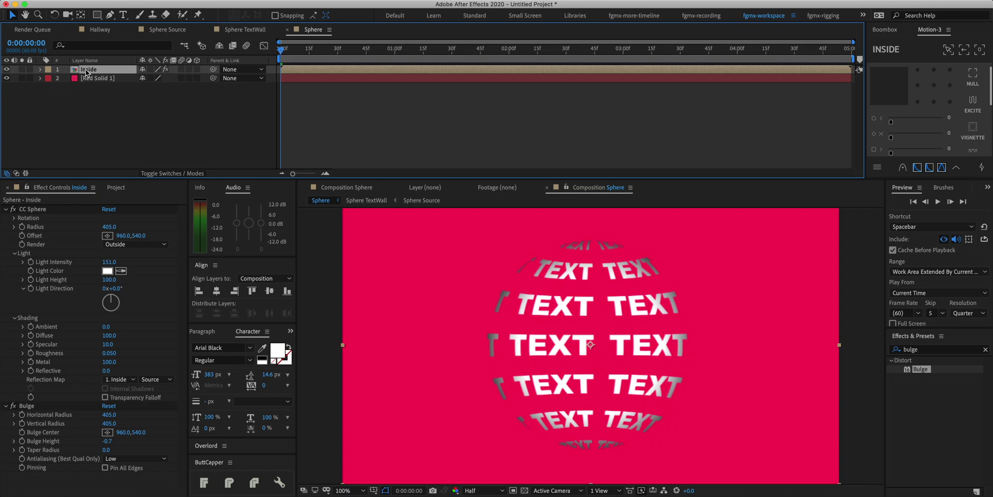
right_click(86, 71)
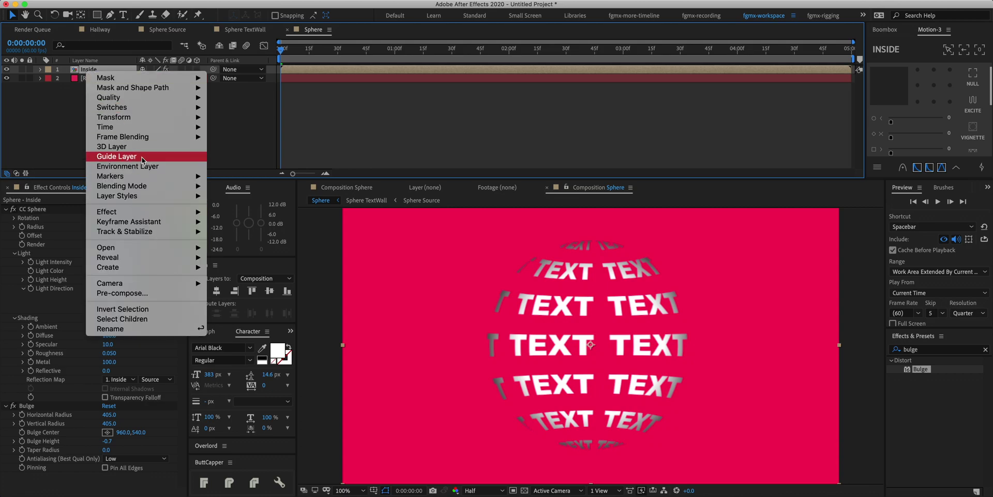
mouse_move(134, 139)
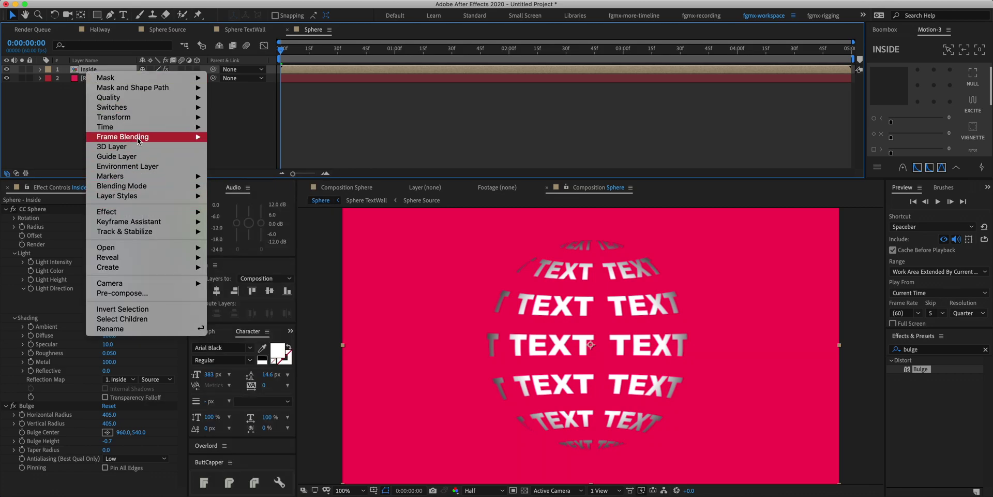
mouse_move(132, 119)
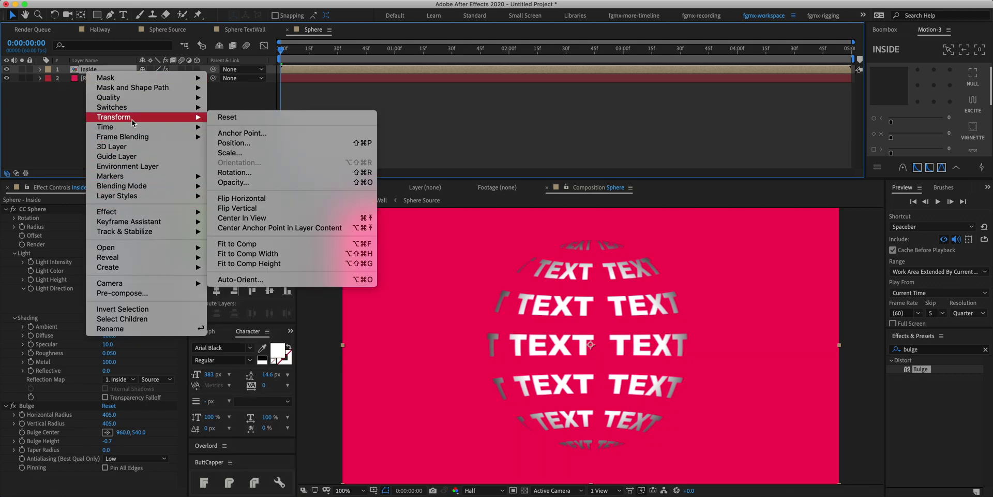
click(257, 198)
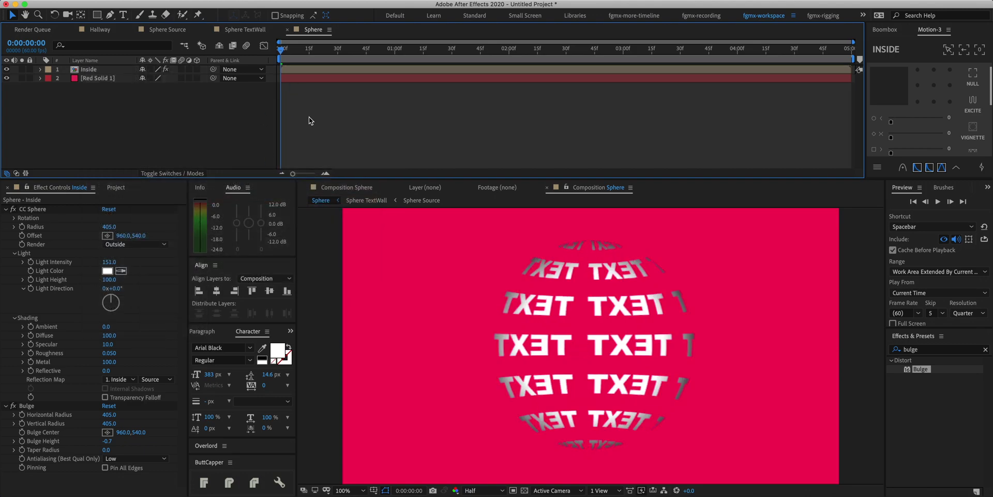
drag(284, 50, 829, 101)
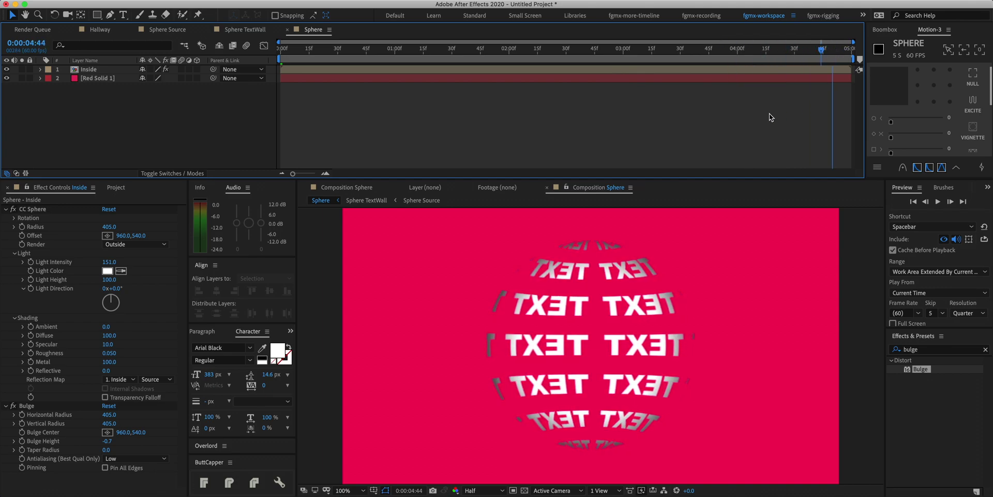
key(Home)
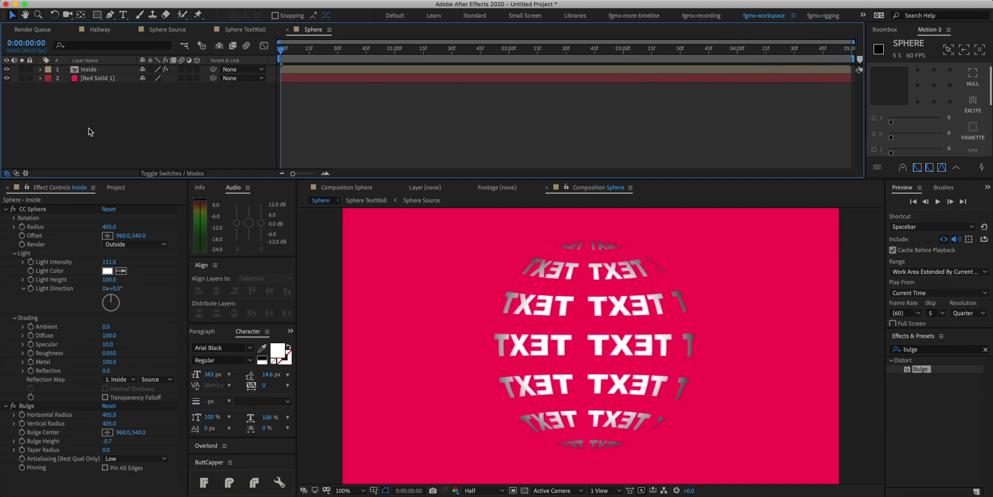
Duplicate the Inside layer and rename the copy as Outside.
click(89, 72)
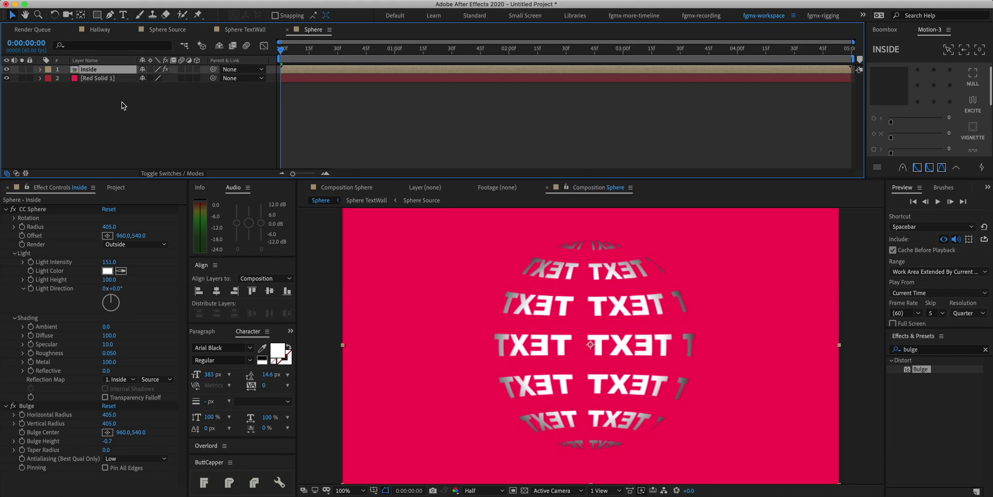
key(super+d)
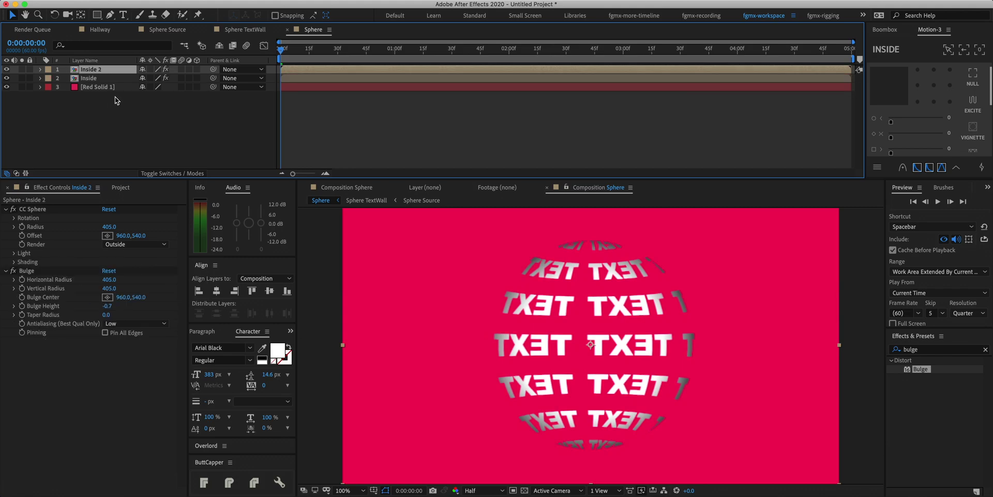
key(Return)
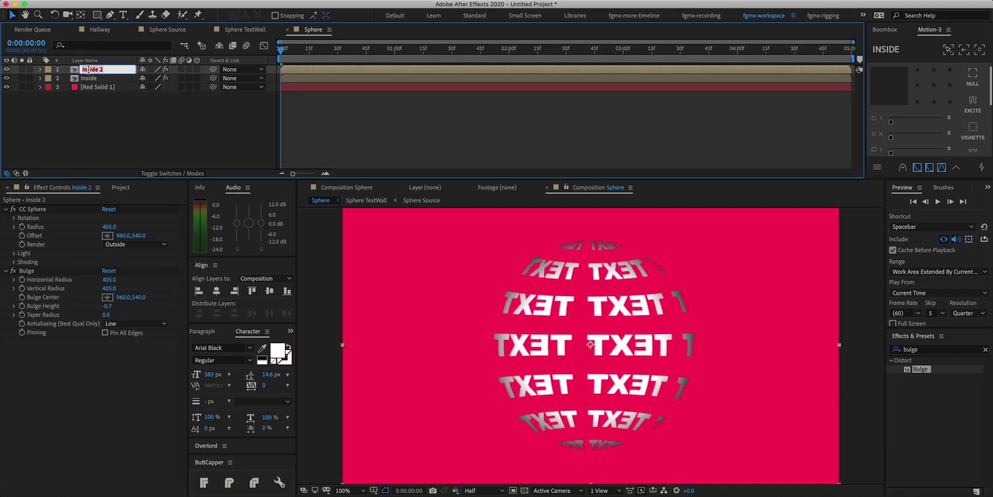
text(Out)
key(Return)
Remove the Bulge effect from the Outside layer and set its CC Sphere light intensity to 1000.
click(27, 270)
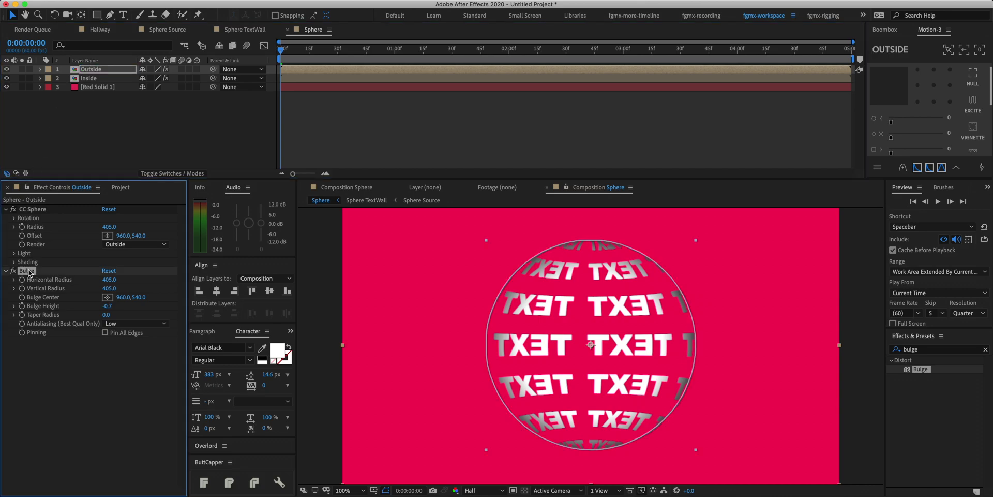
key(Delete)
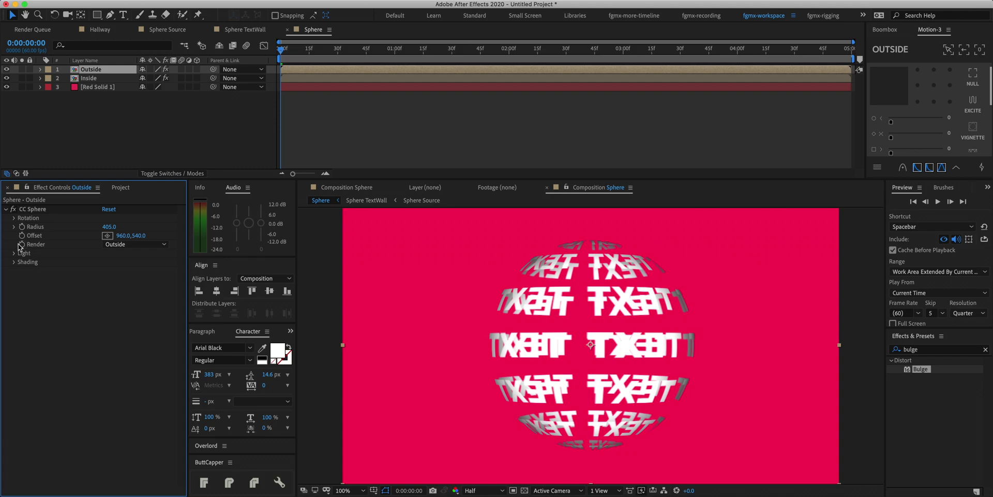
click(14, 253)
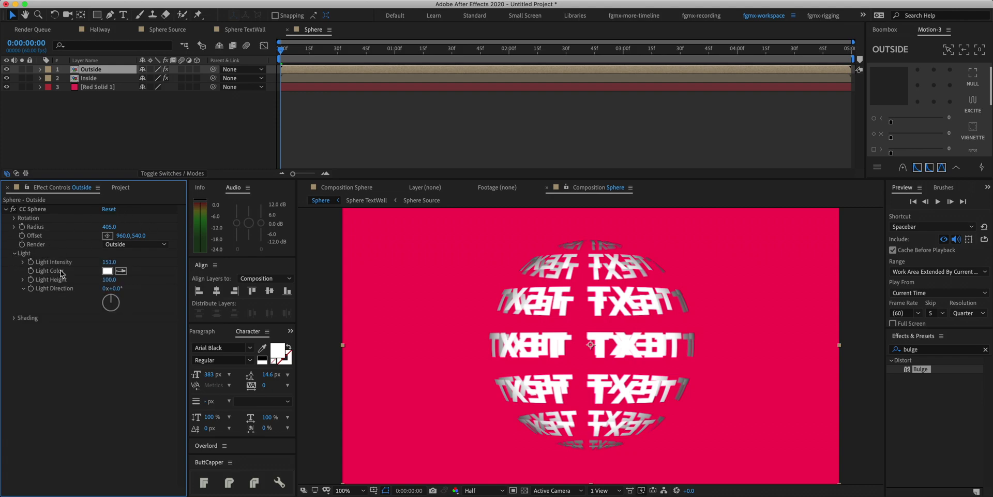
click(112, 262)
text(1000)
key(Return)
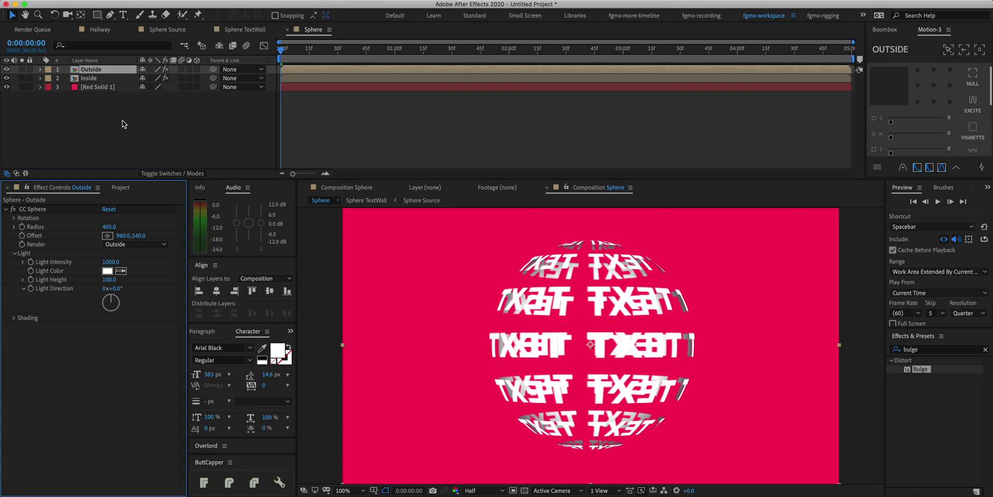
Flip the Outside layer horizontally and scrub the start of the timeline to check the sphere.
right_click(95, 69)
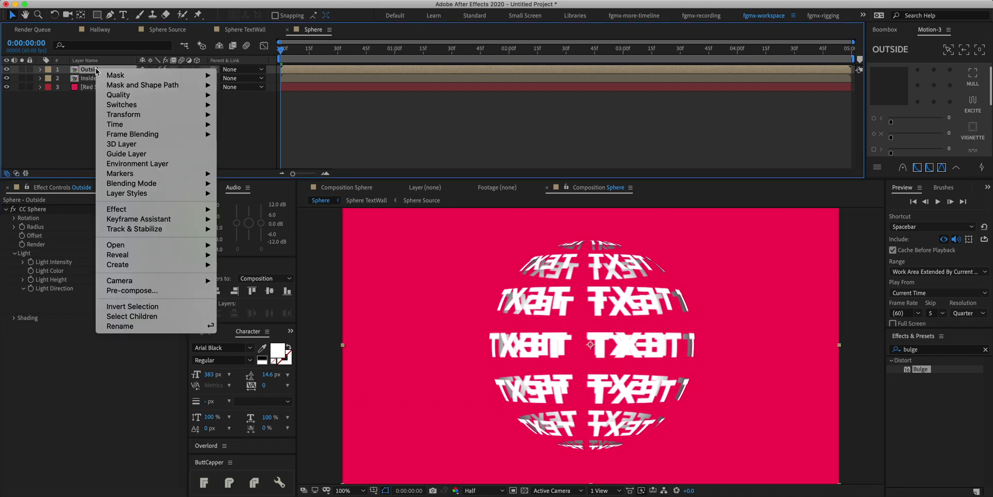
mouse_move(149, 115)
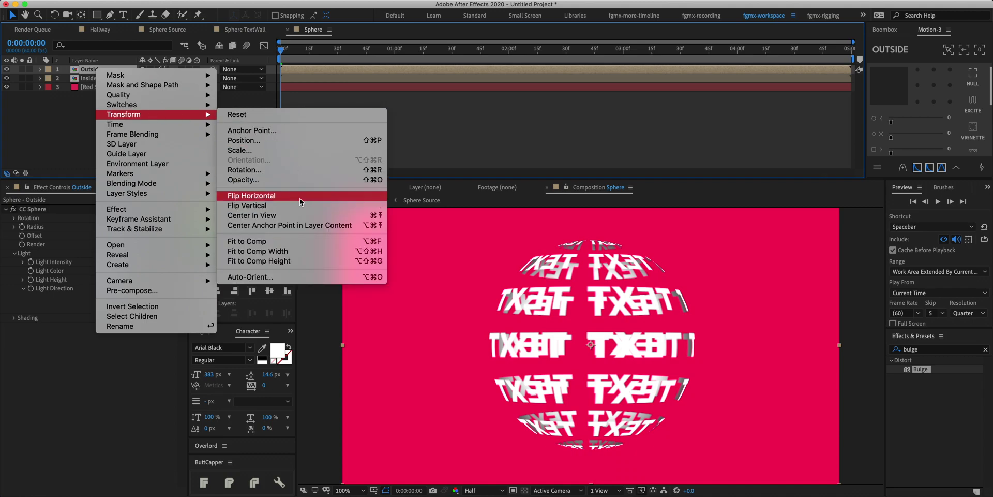
click(303, 195)
click(321, 112)
drag(289, 50, 279, 143)
Set the Inside layer's opacity to 26% and scrub the timeline to check the sphere's see-through look.
click(106, 78)
key(t)
click(146, 87)
text(26)
key(Return)
click(340, 124)
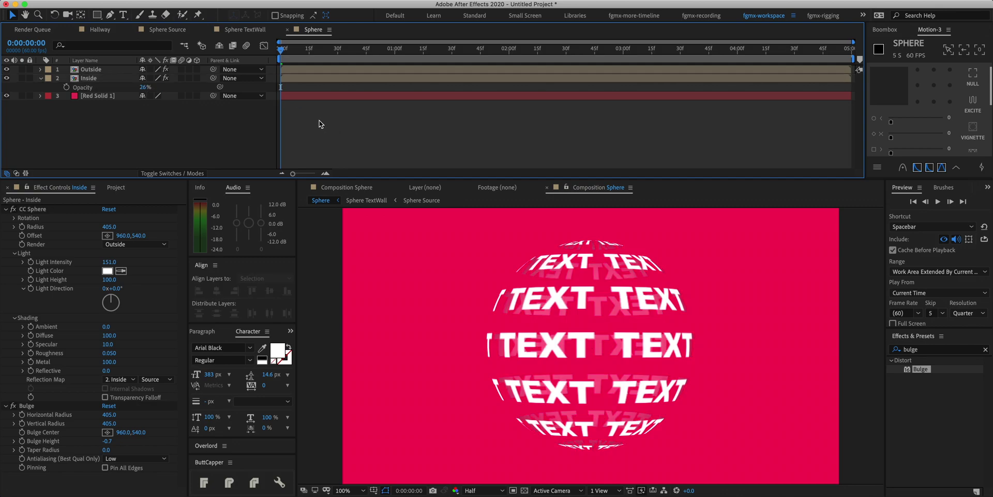
drag(293, 50, 151, 110)
drag(312, 54, 280, 150)
key(t)
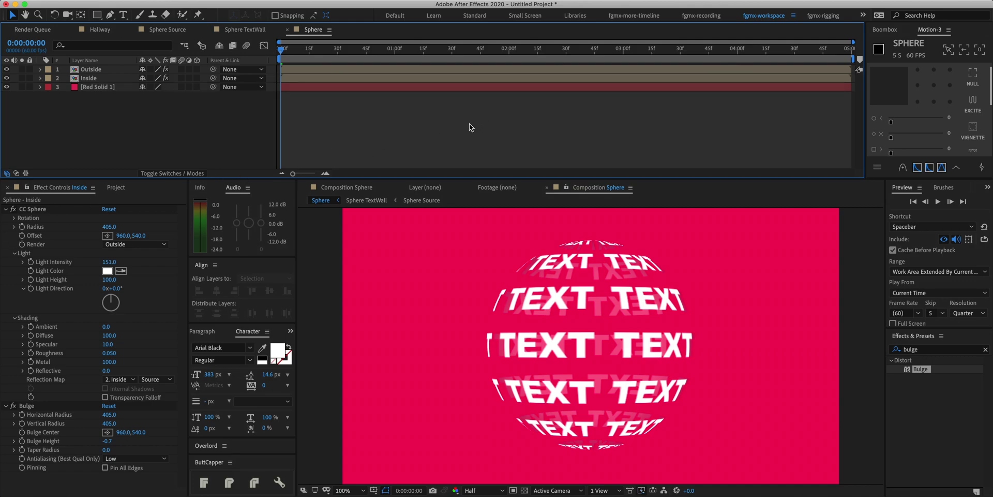
Add a null object above the sphere layers in the Sphere composition.
scroll(611, 349, down, 2)
scroll(610, 349, up, 2)
right_click(129, 109)
mouse_move(201, 115)
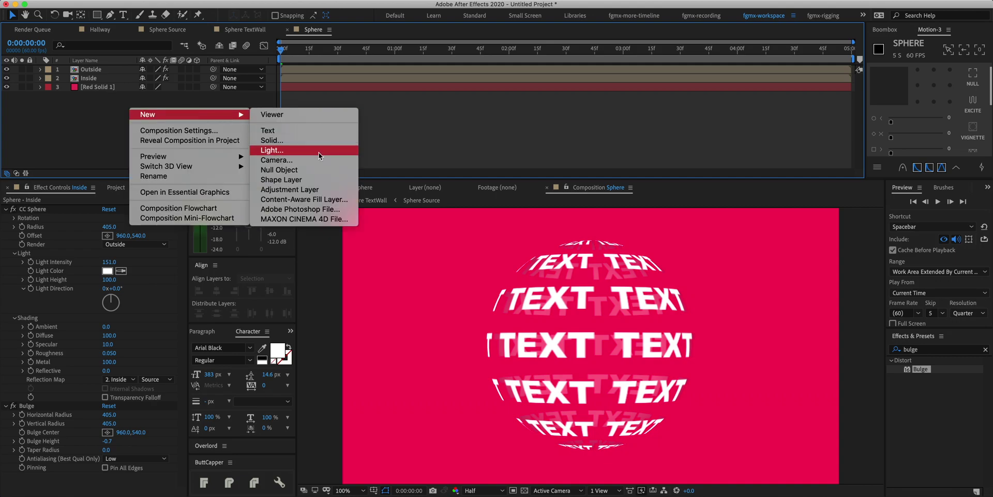
click(282, 170)
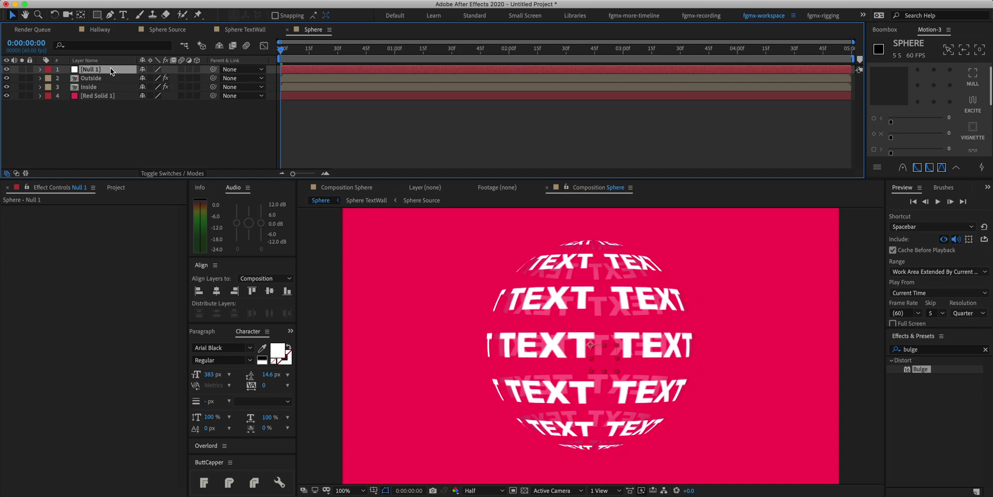
Apply a Slider Control effect to the null layer and rename the effect as Radius.
click(948, 350)
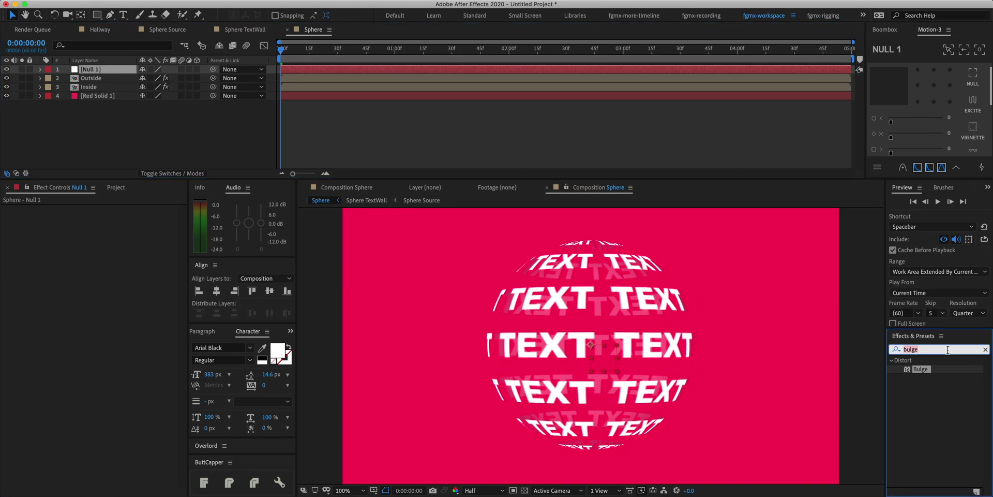
text(slider control)
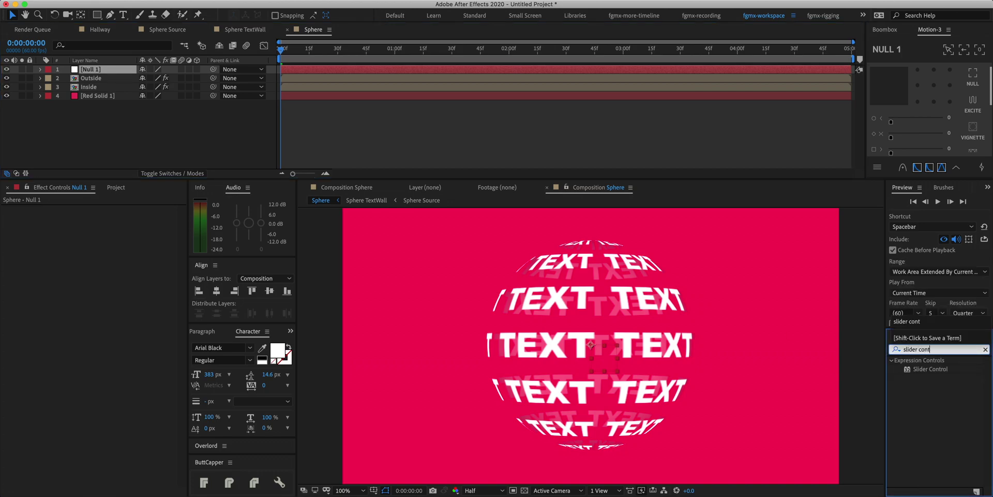
drag(926, 368, 96, 70)
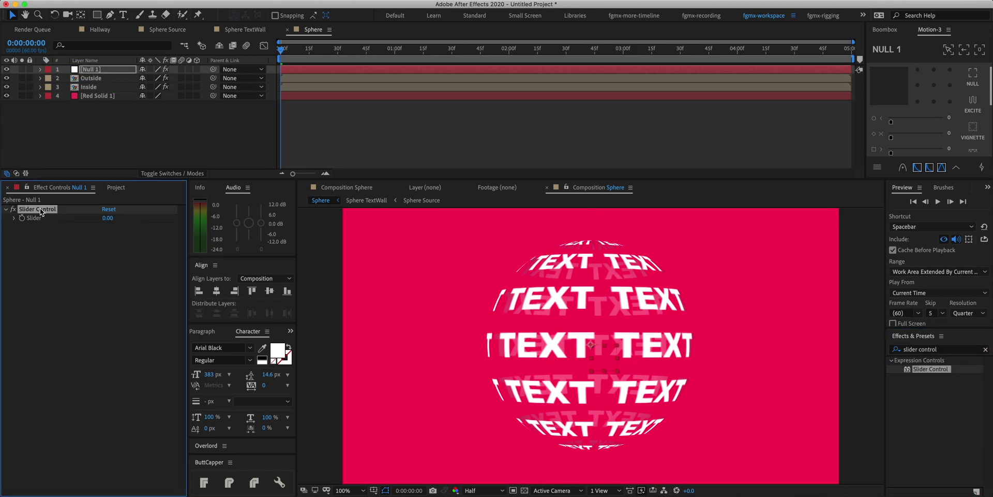
key(Return)
text(Radiu)
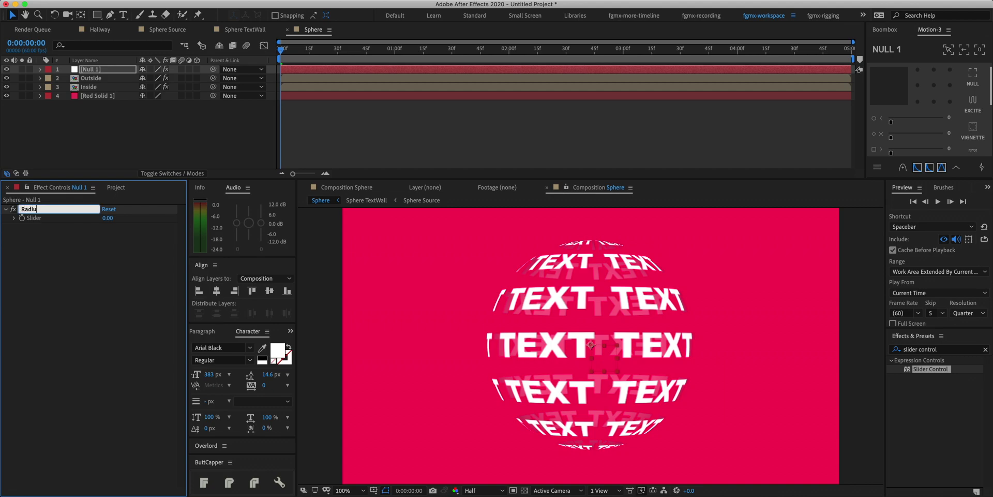
text(s)
key(Return)
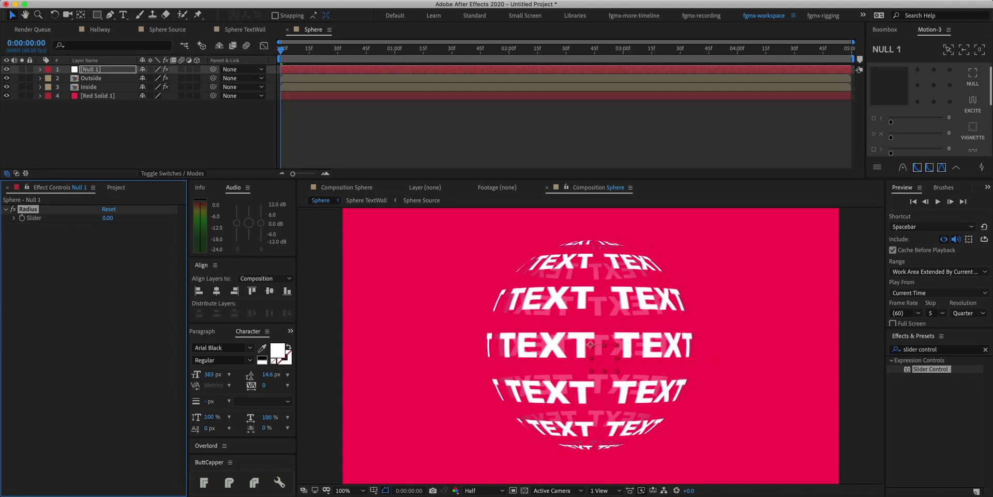
Rename the null layer as Control and lock the effect controls view on it.
click(94, 71)
key(Return)
text(Control)
key(Return)
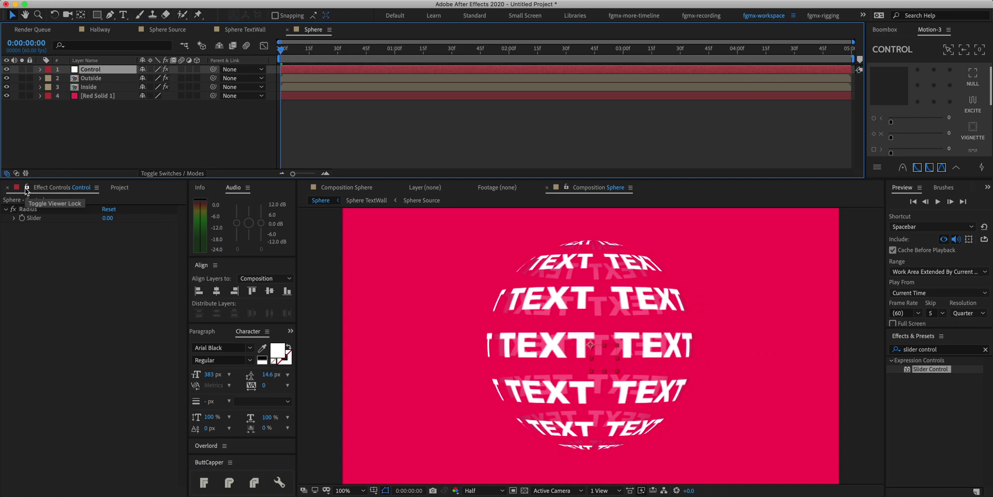
click(27, 187)
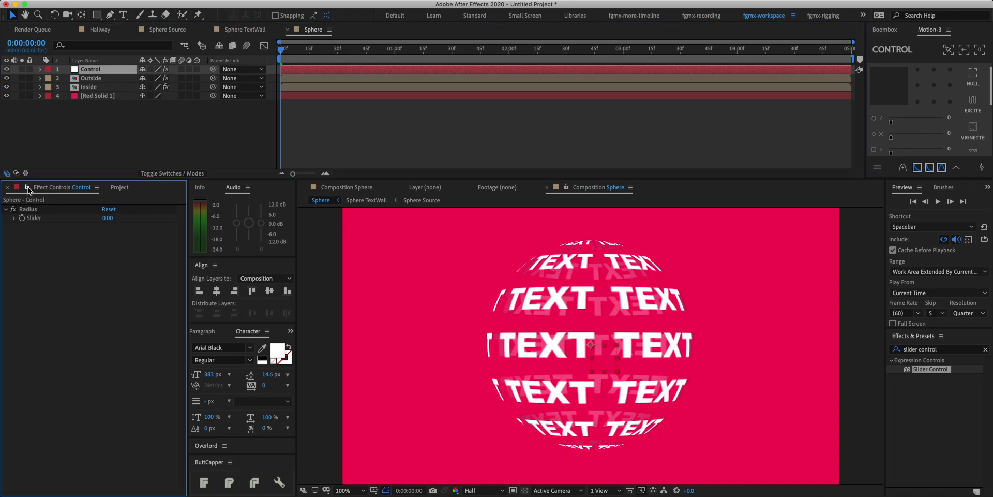
Filter the layer properties by "radius" and link the Outside layer's CC Sphere radius to the Control layer's Radius slider with an expression.
click(138, 120)
click(102, 46)
text(radius)
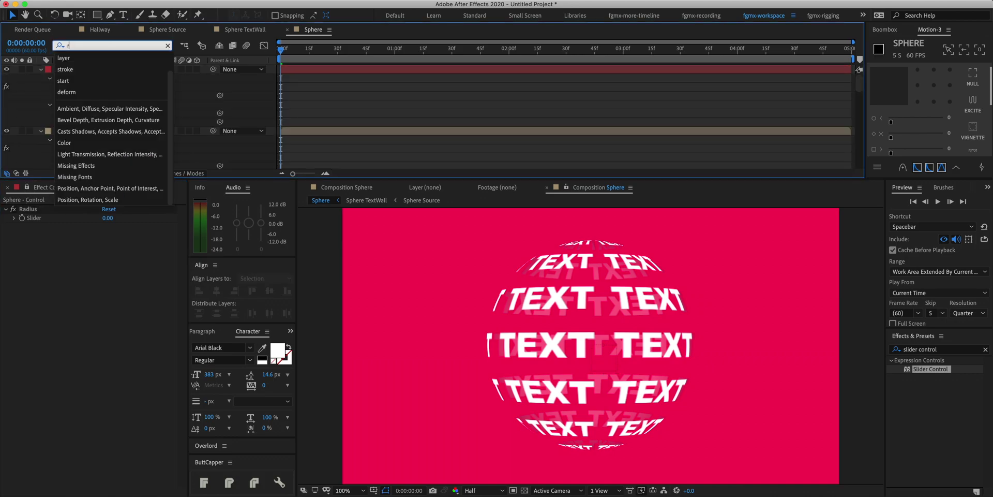
scroll(129, 132, down, 2)
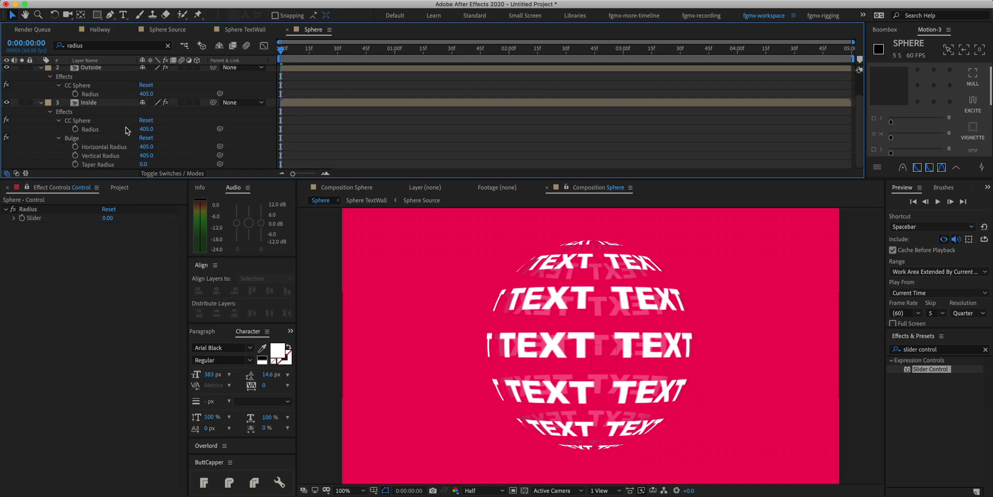
alt+click(76, 94)
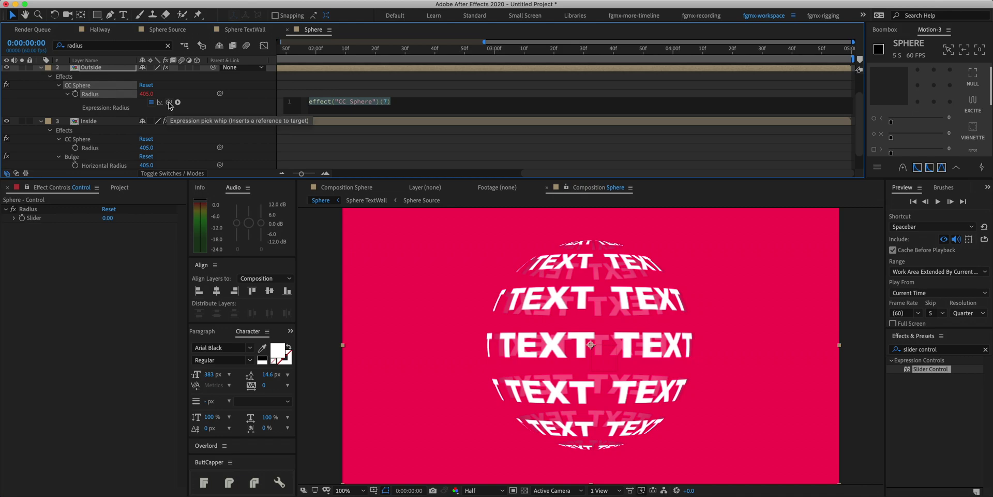
drag(168, 102, 50, 221)
click(397, 140)
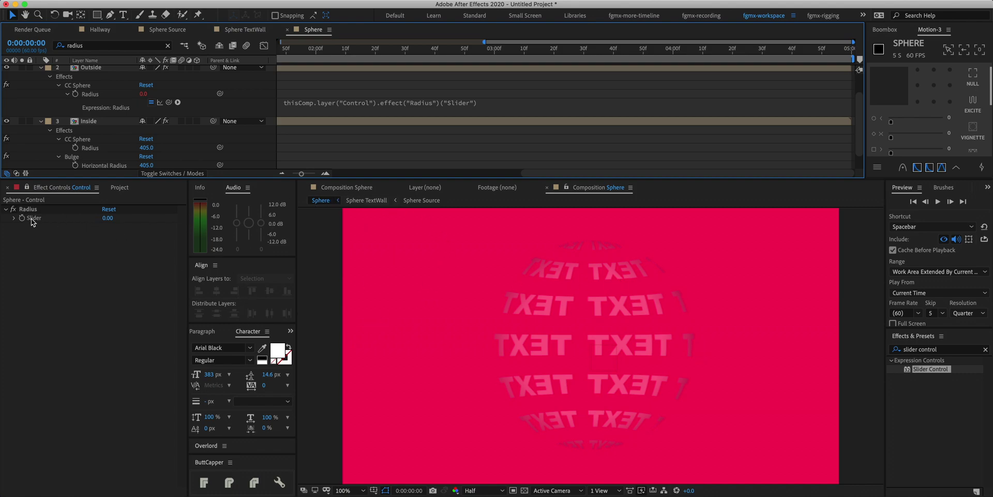
Link the Inside layer's CC Sphere radius to the Control layer's Radius slider with an expression.
scroll(73, 116, down, 2)
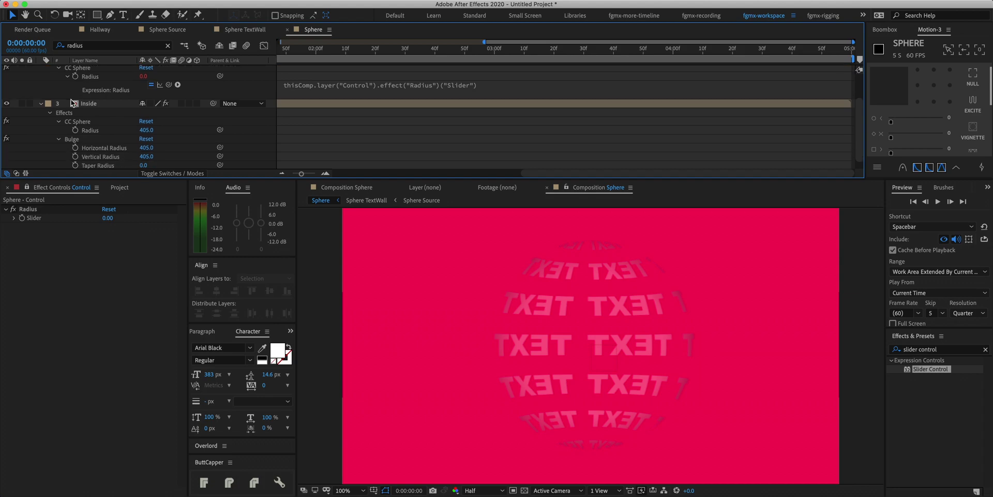
click(76, 129)
text(thisComp.layer("Control").effect("Radius")("Slider"))
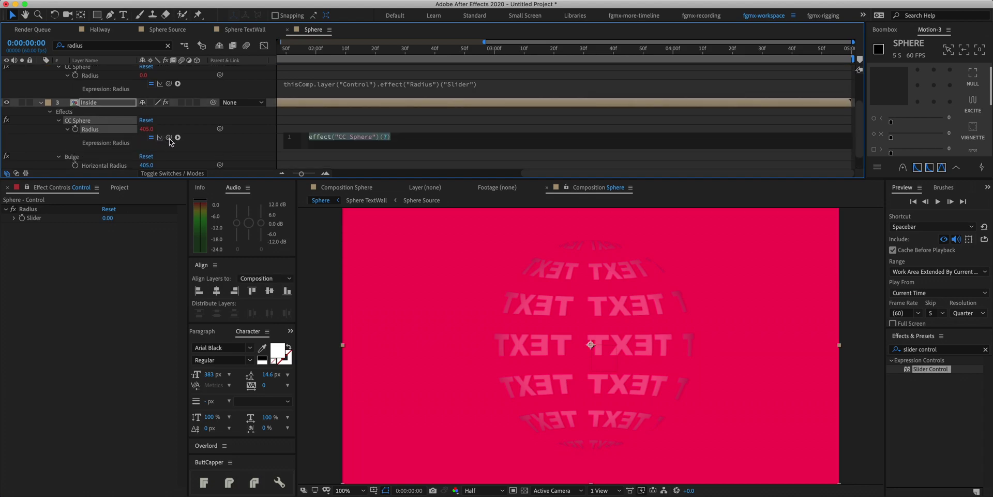
Link the Inside layer's Bulge horizontal and vertical radius to the Control layer's Radius slider with expressions.
scroll(72, 144, down, 2)
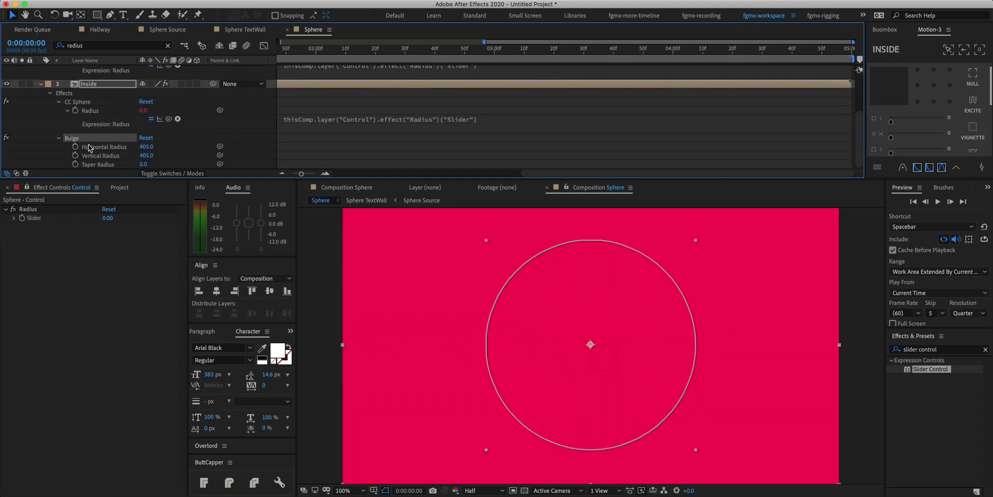
alt+click(75, 147)
drag(176, 158, 33, 218)
scroll(80, 159, down, 1)
alt+click(75, 155)
drag(168, 163, 48, 220)
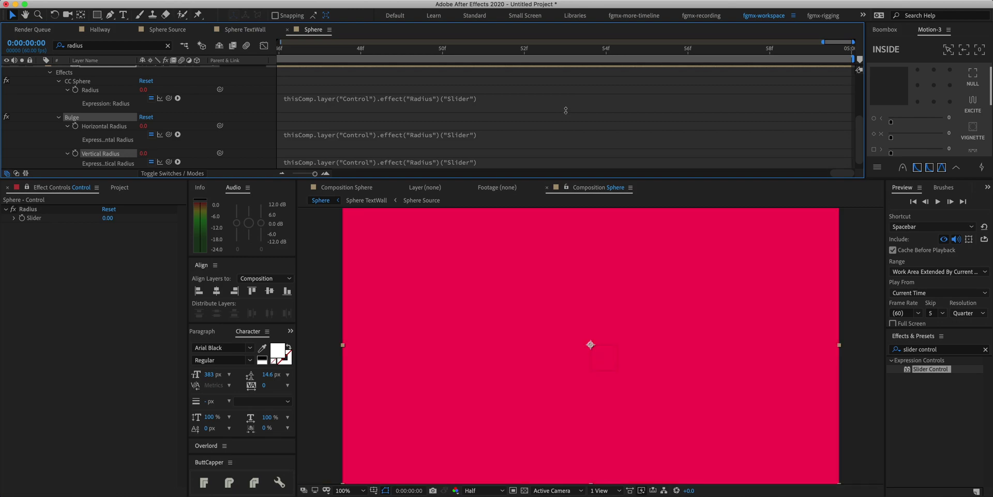
Clear the property filter, set the Control layer's Radius slider to 317, and deselect all layers.
scroll(563, 107, down, 1)
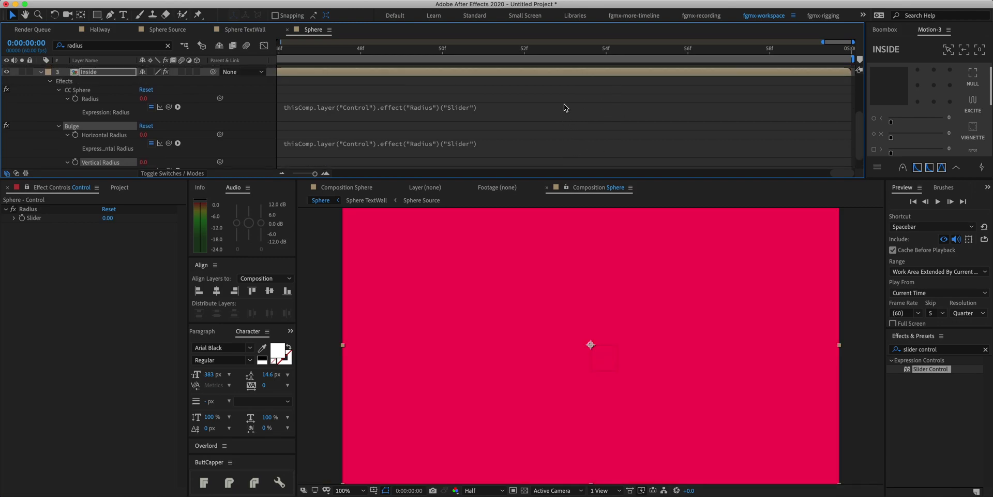
scroll(564, 103, up, 3)
click(168, 46)
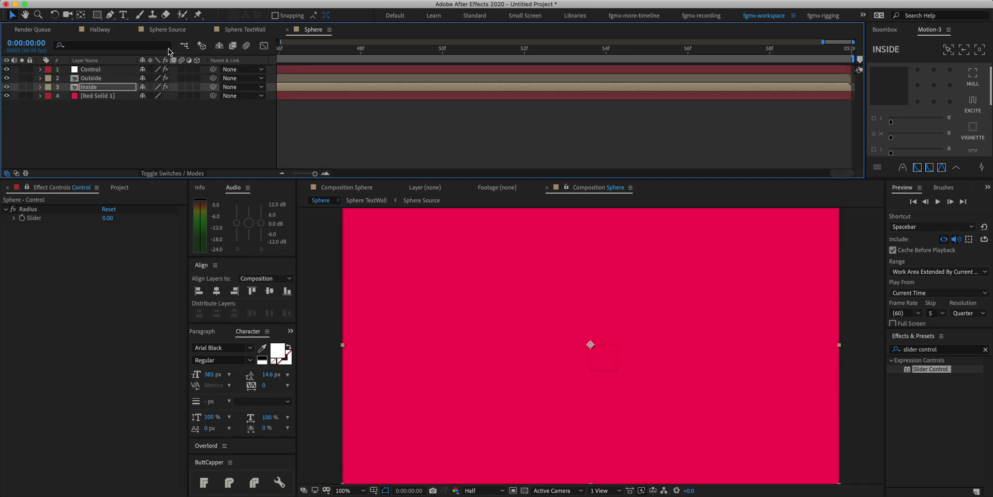
click(139, 141)
click(91, 71)
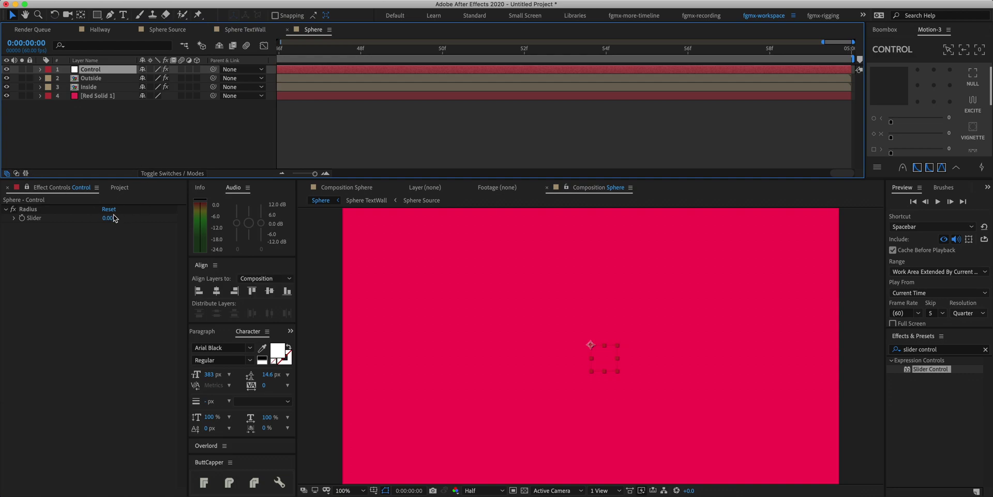
drag(107, 218, 275, 230)
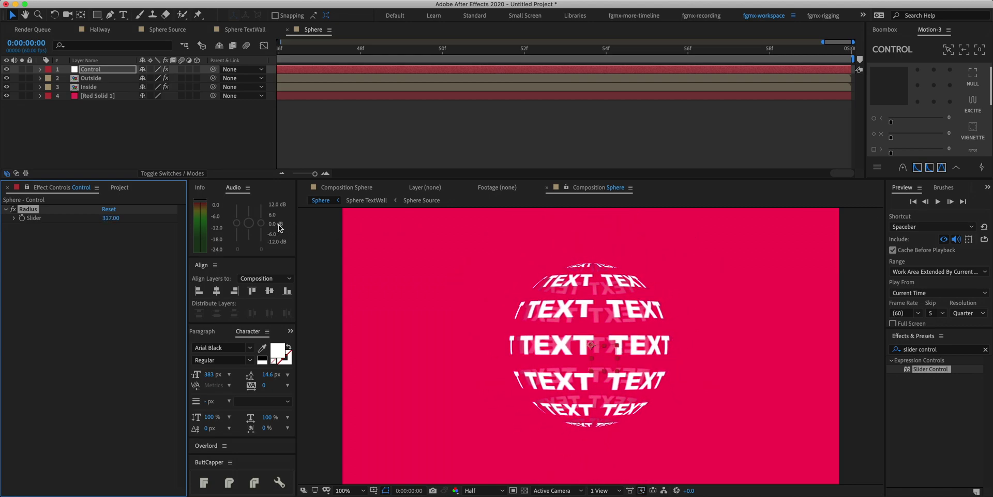
key(F2)
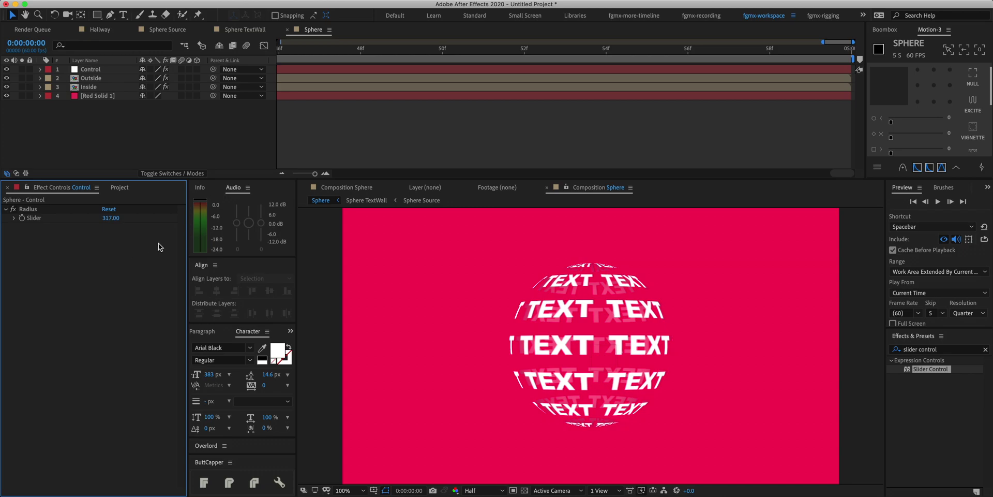
scroll(315, 262, down, 3)
scroll(329, 261, up, 3)
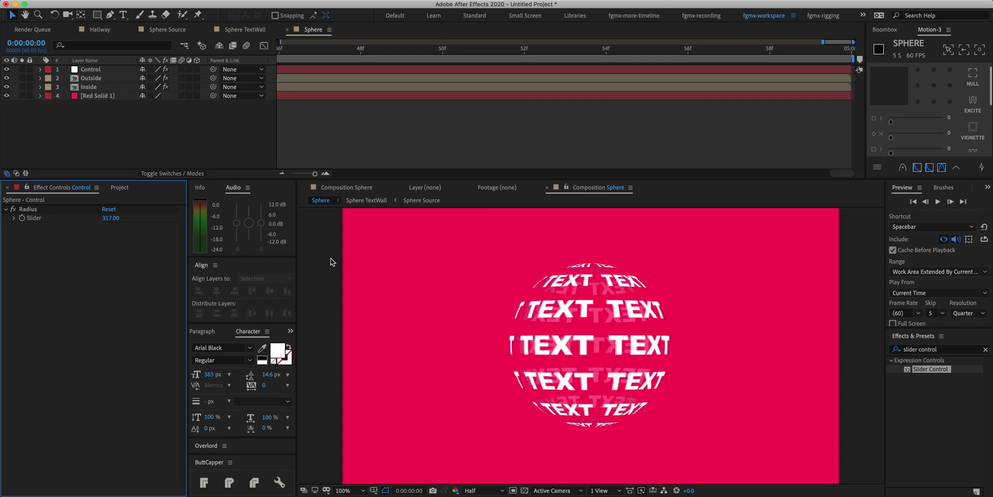